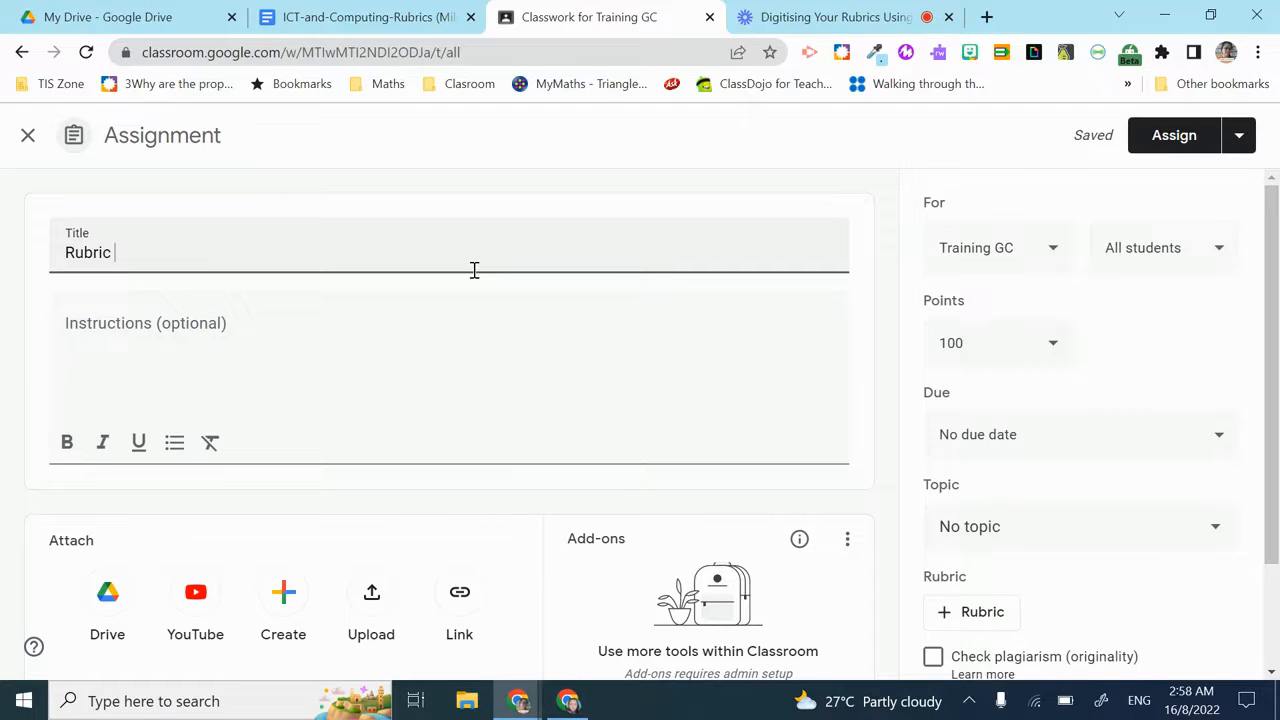
Step: Complete the assignment title as "Rubric Term 3" and attach the Y4 Digital Presentation Choice Board slides from Drive
type("Term 3")
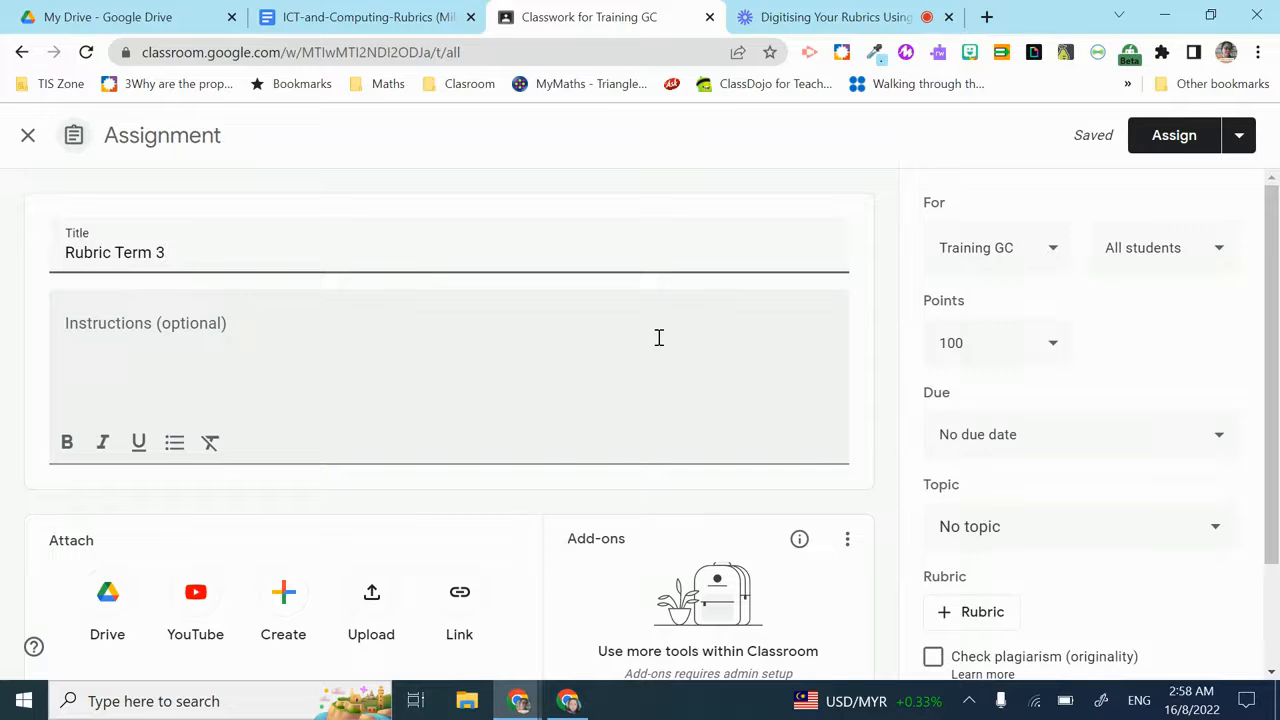
left_click(576, 348)
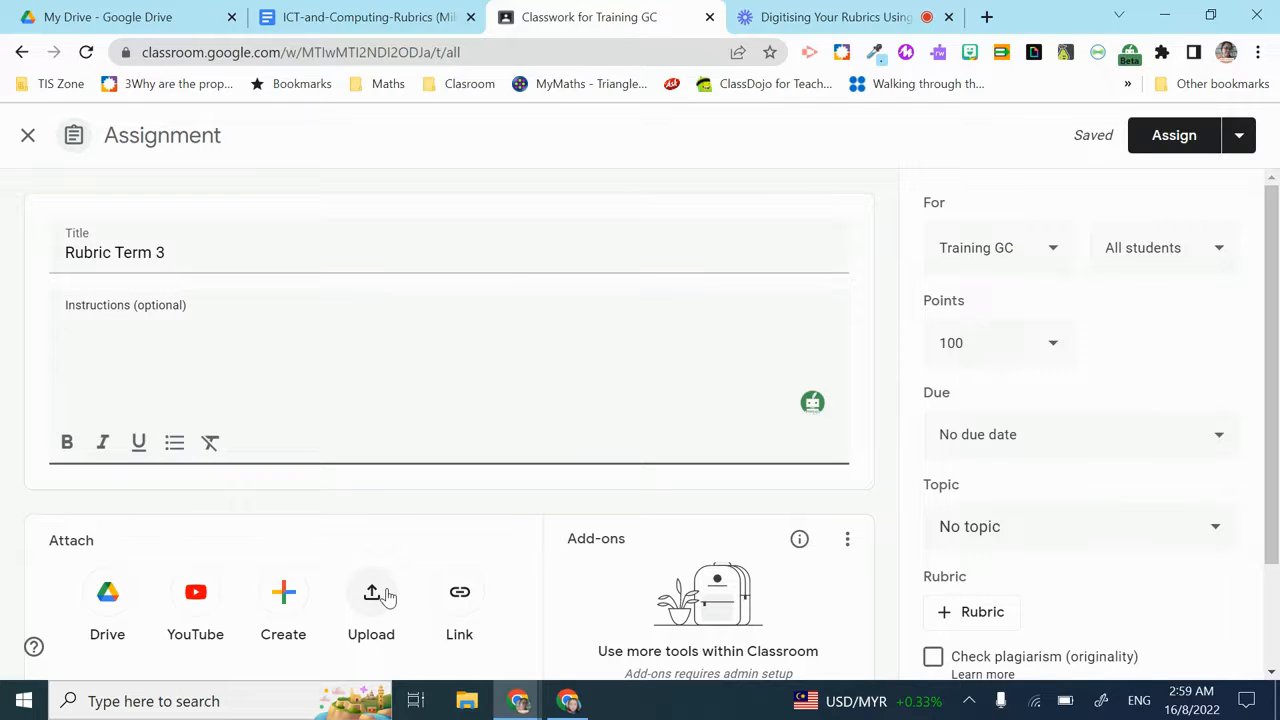
left_click(112, 605)
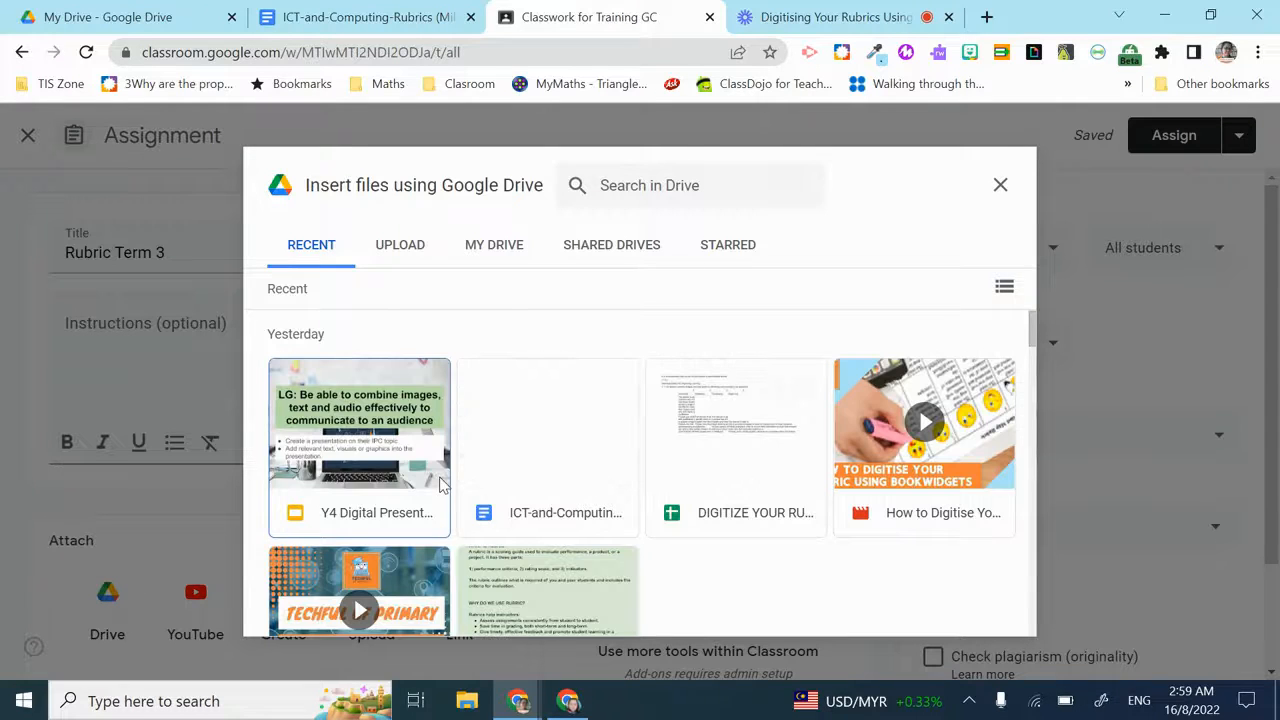
double_click(375, 490)
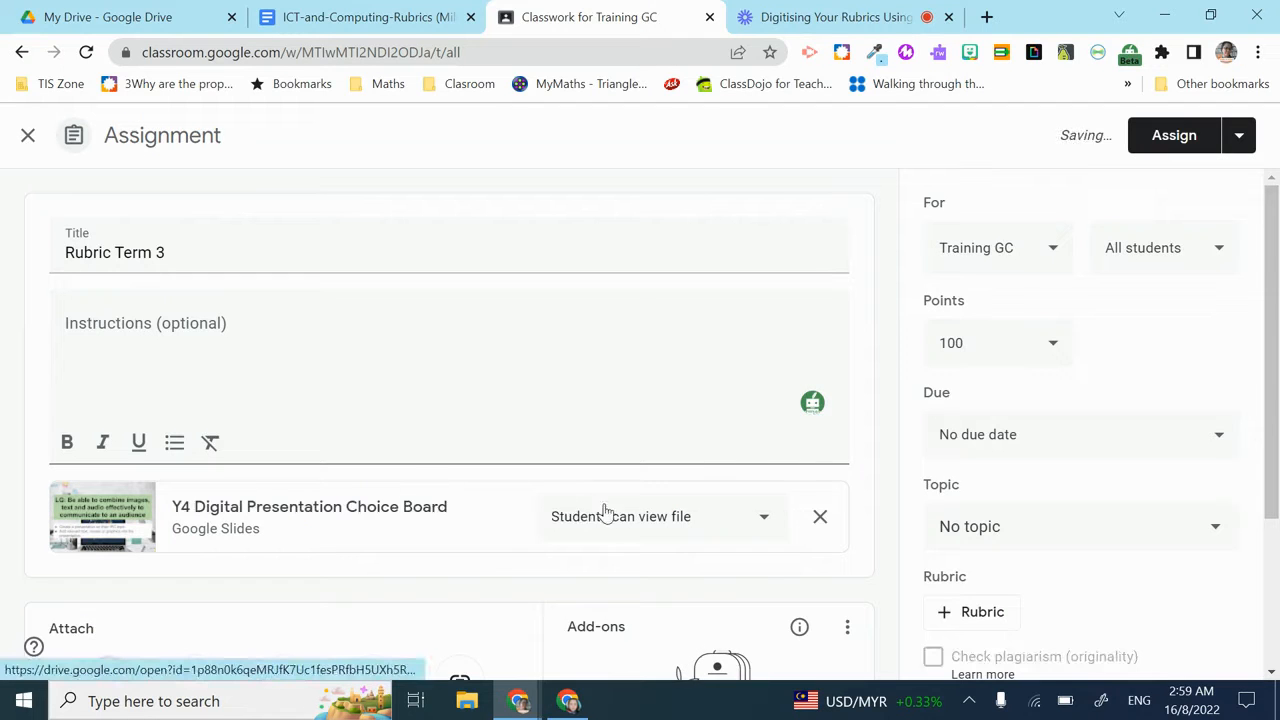
Step: Set the attached Y4 Digital Presentation Choice Board to make a copy for each student
left_click(625, 524)
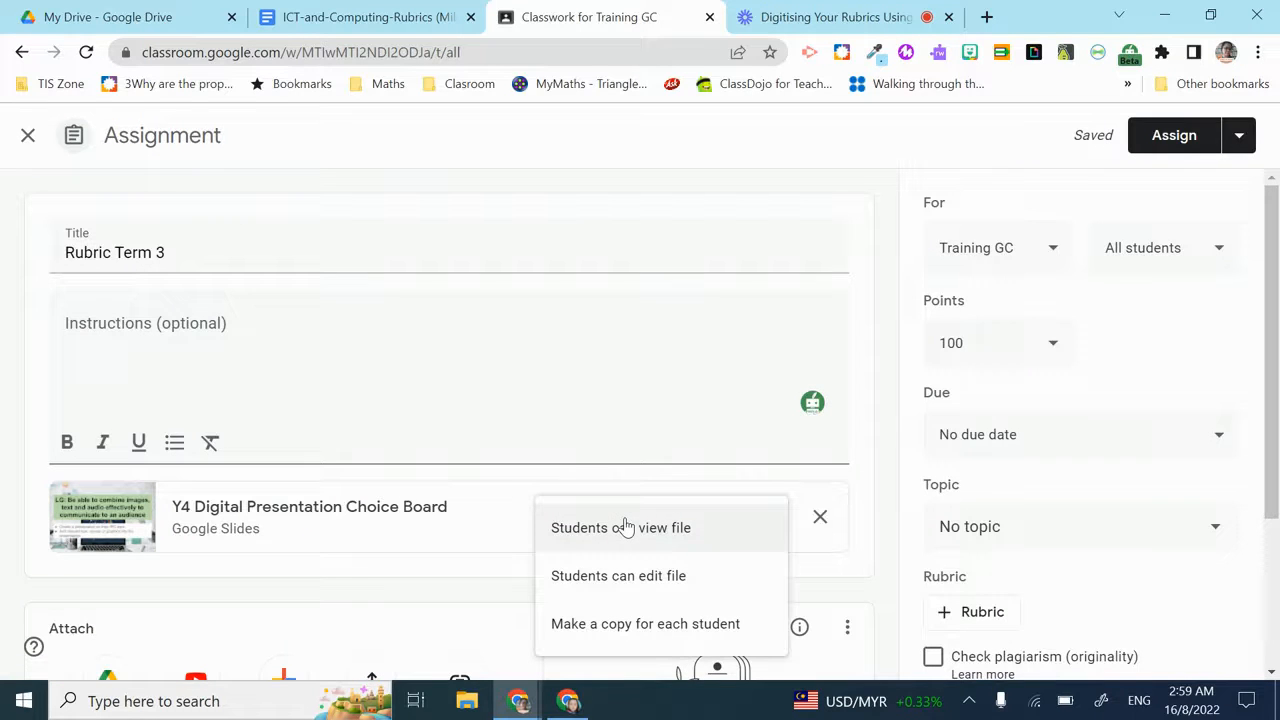
scroll(600, 590, "down", 1)
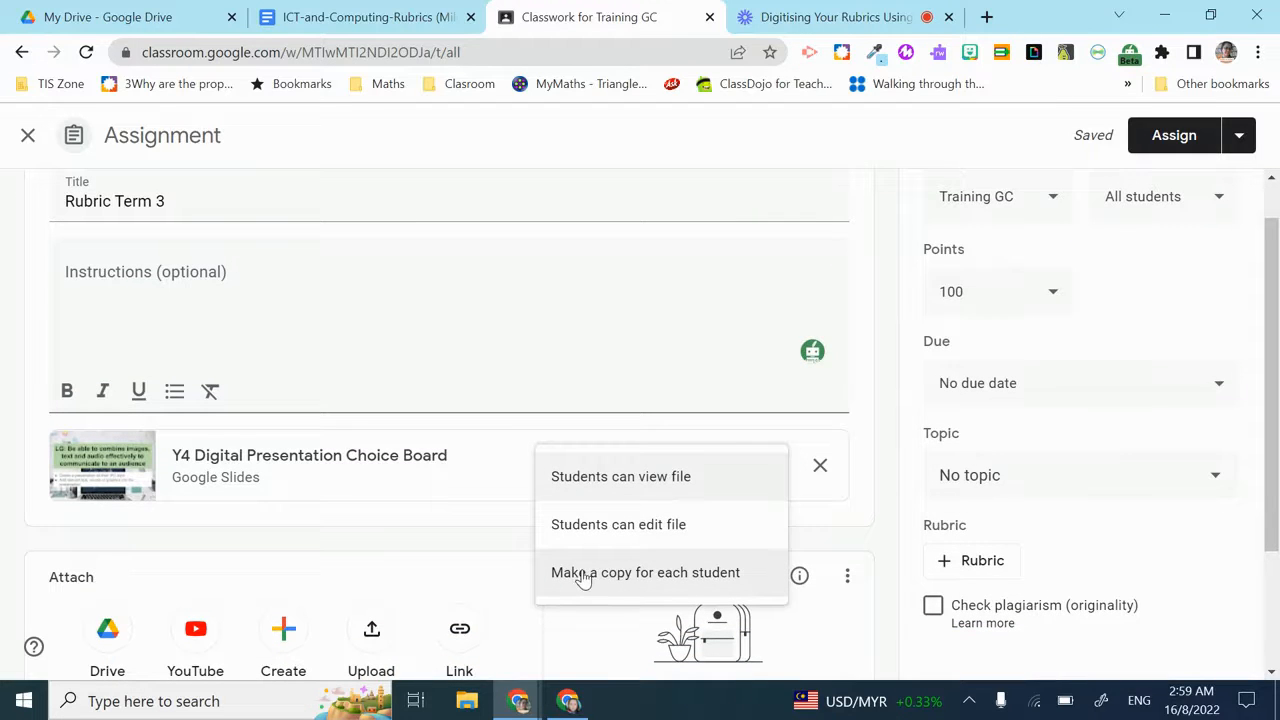
left_click(641, 577)
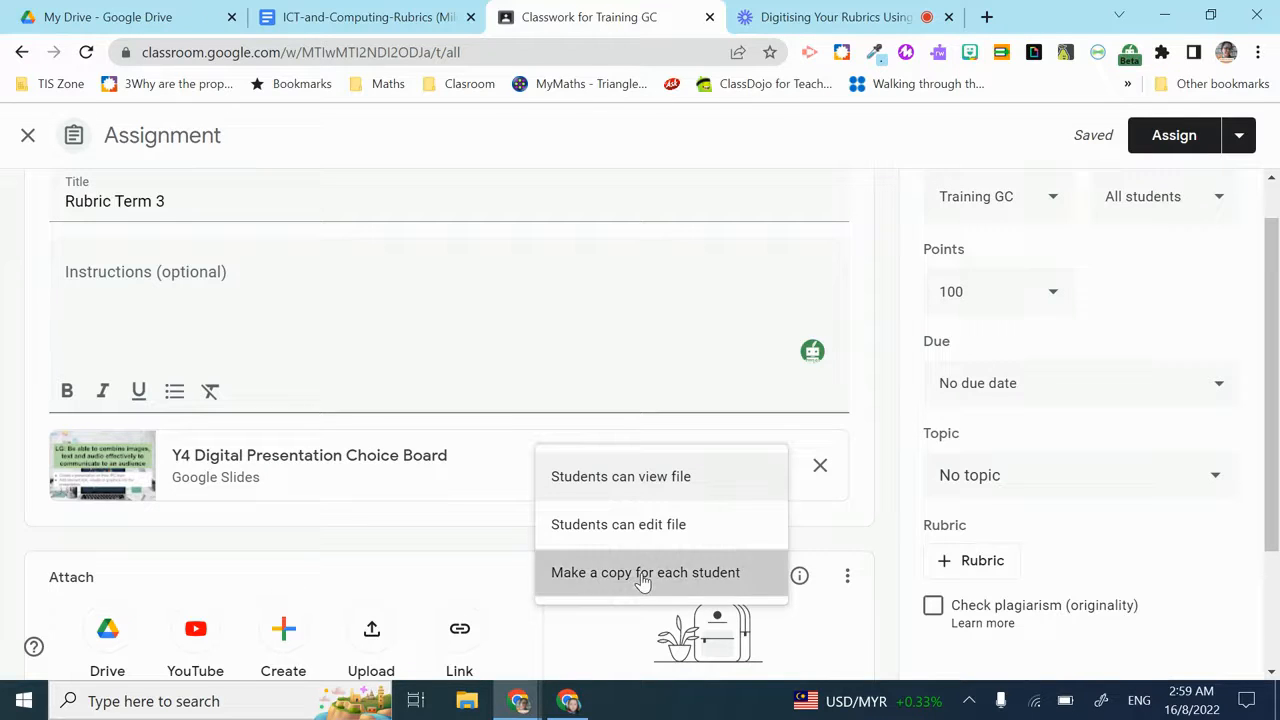
scroll(711, 520, "up", 1)
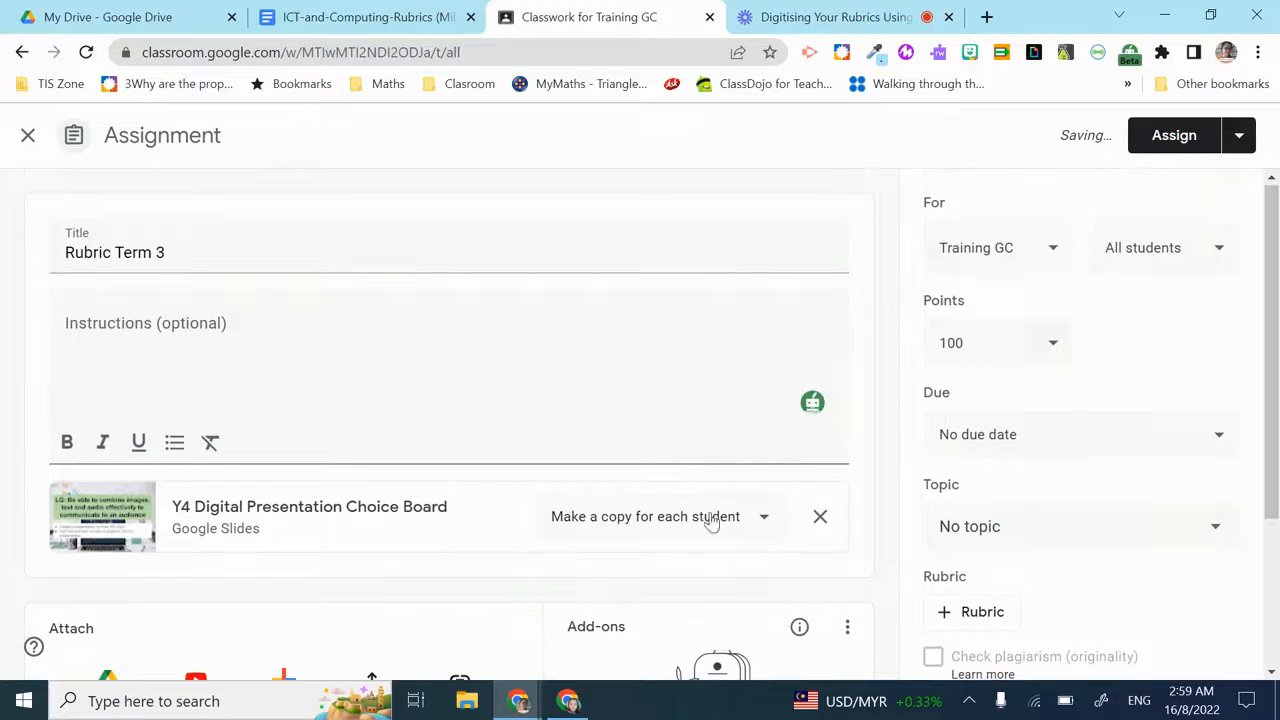
Step: Start creating a new rubric for the Rubric Term 3 assignment
scroll(1076, 428, "down", 1)
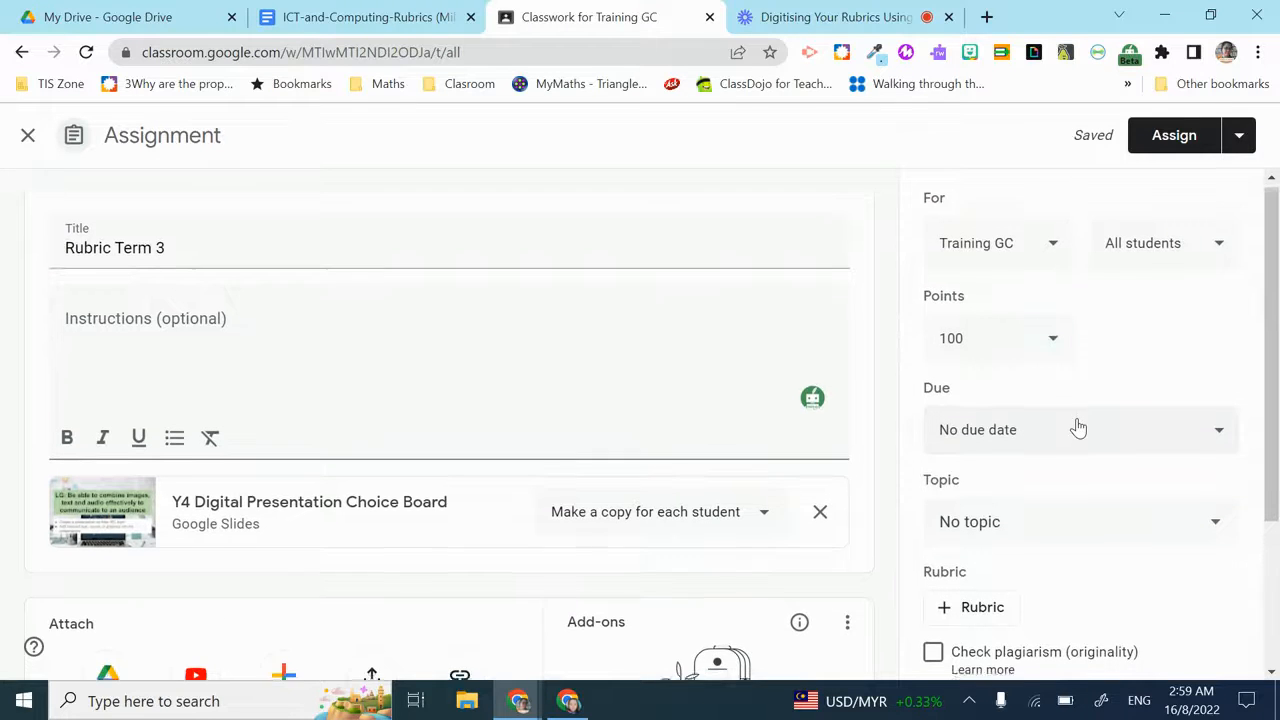
scroll(1077, 428, "up", 1)
scroll(1077, 428, "down", 1)
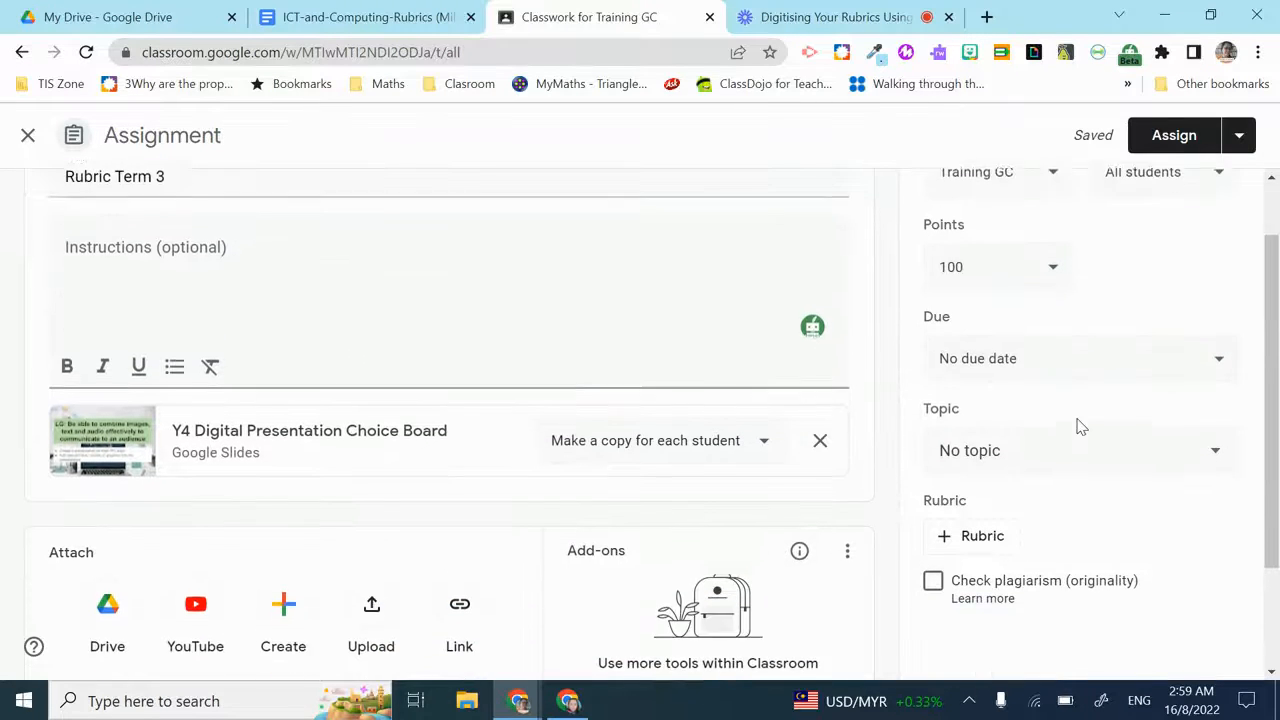
scroll(1052, 448, "down", 1)
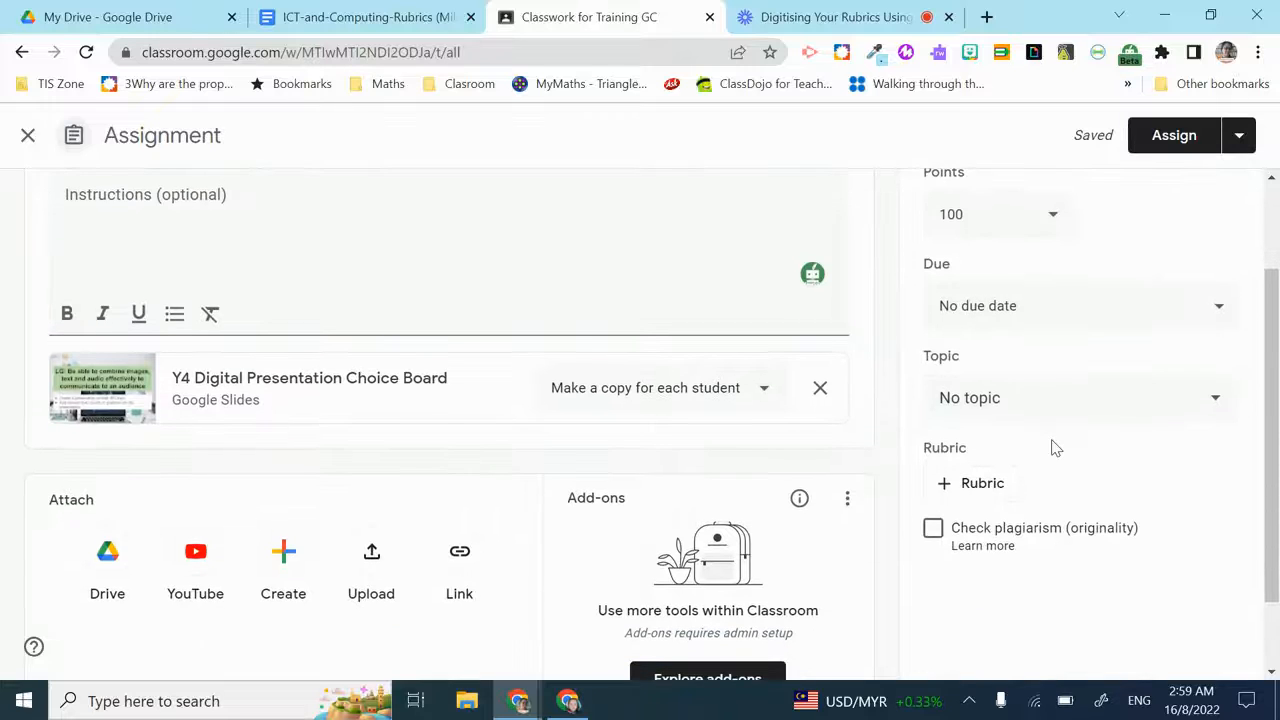
scroll(1052, 448, "down", 1)
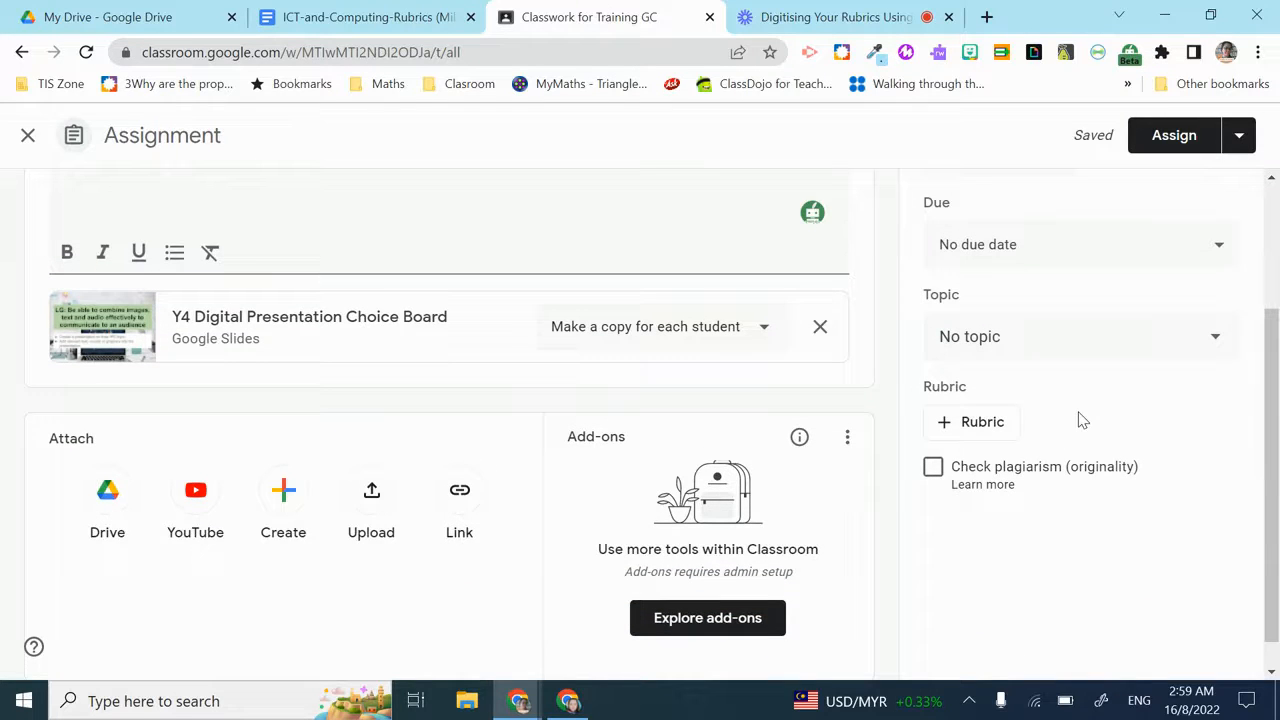
left_click(975, 424)
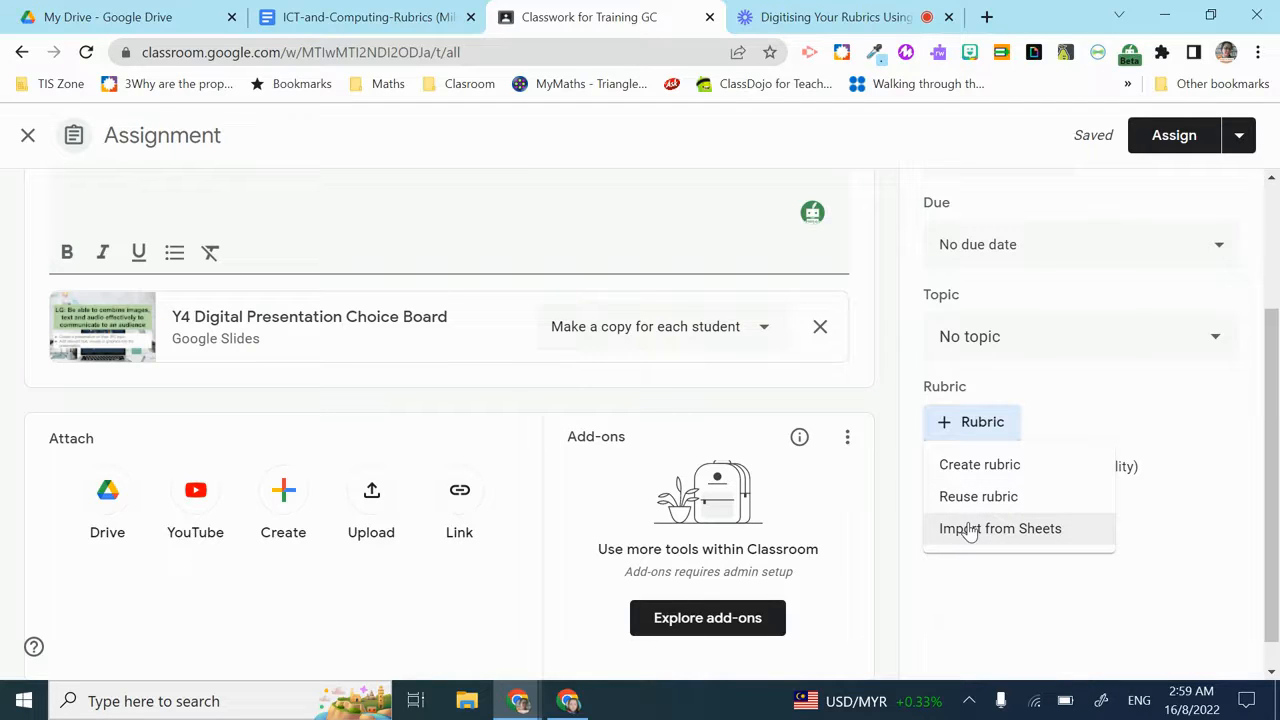
left_click(1012, 478)
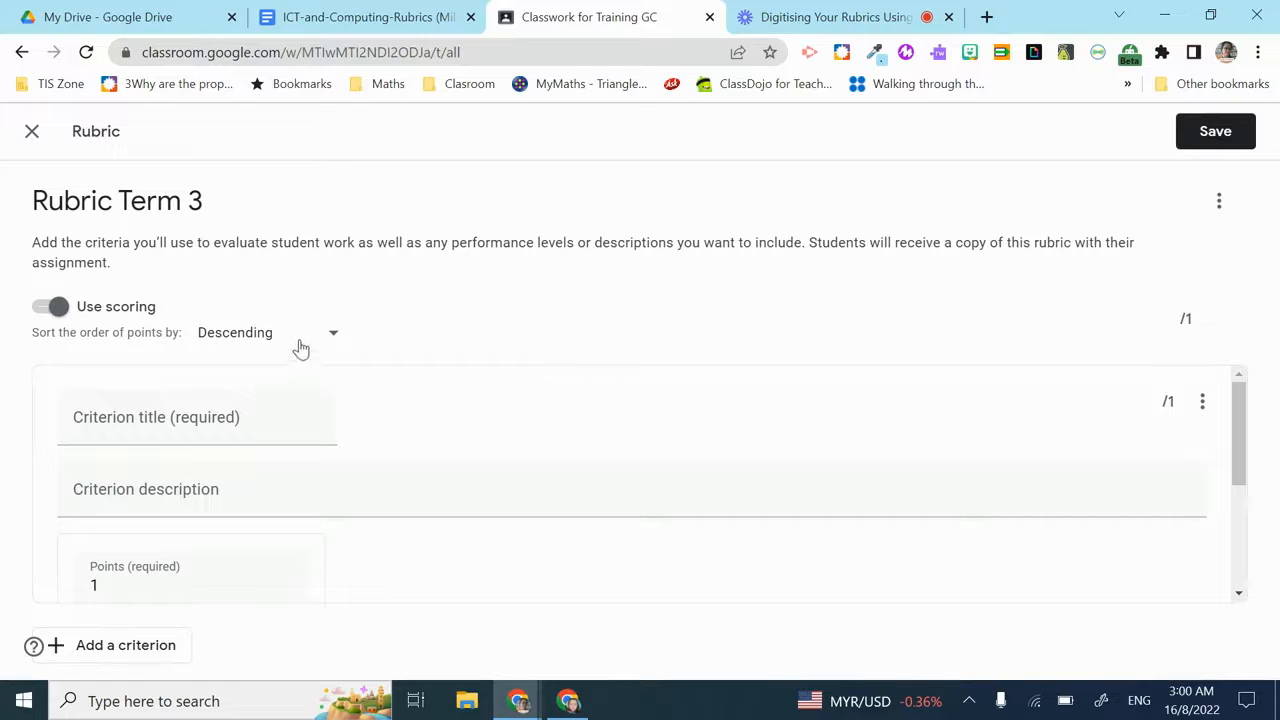
scroll(275, 393, "down", 1)
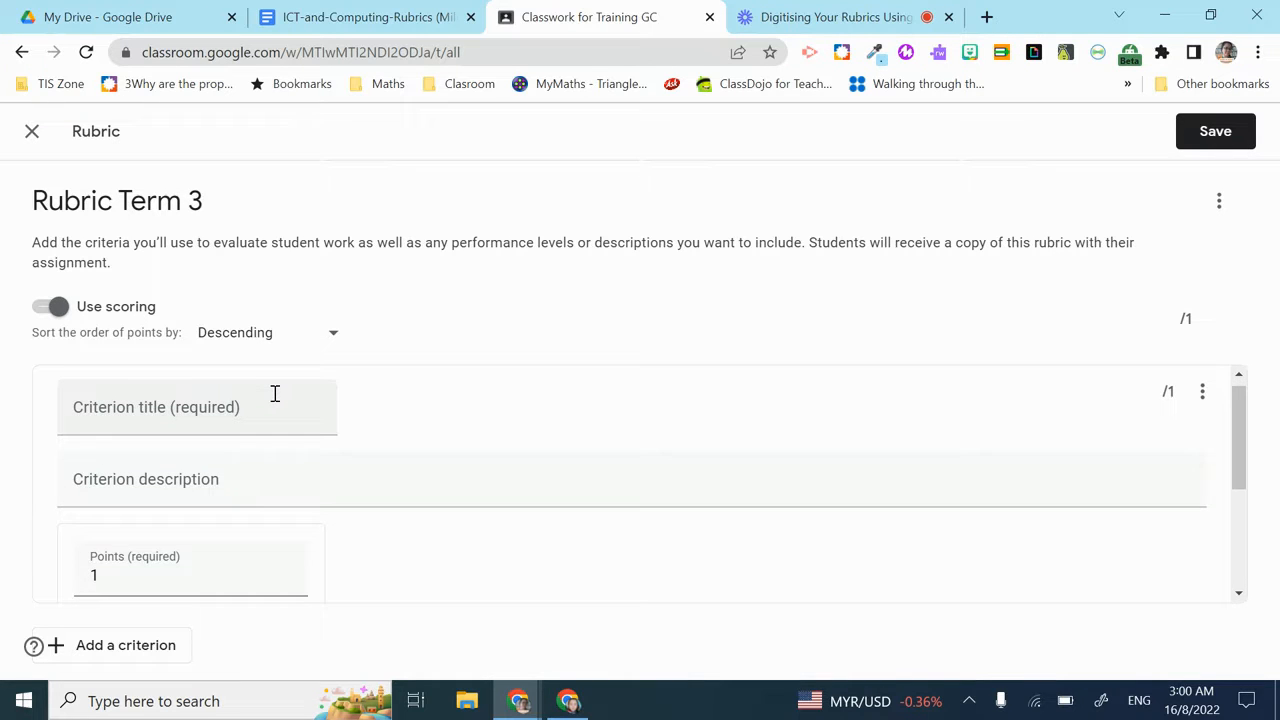
scroll(275, 393, "up", 1)
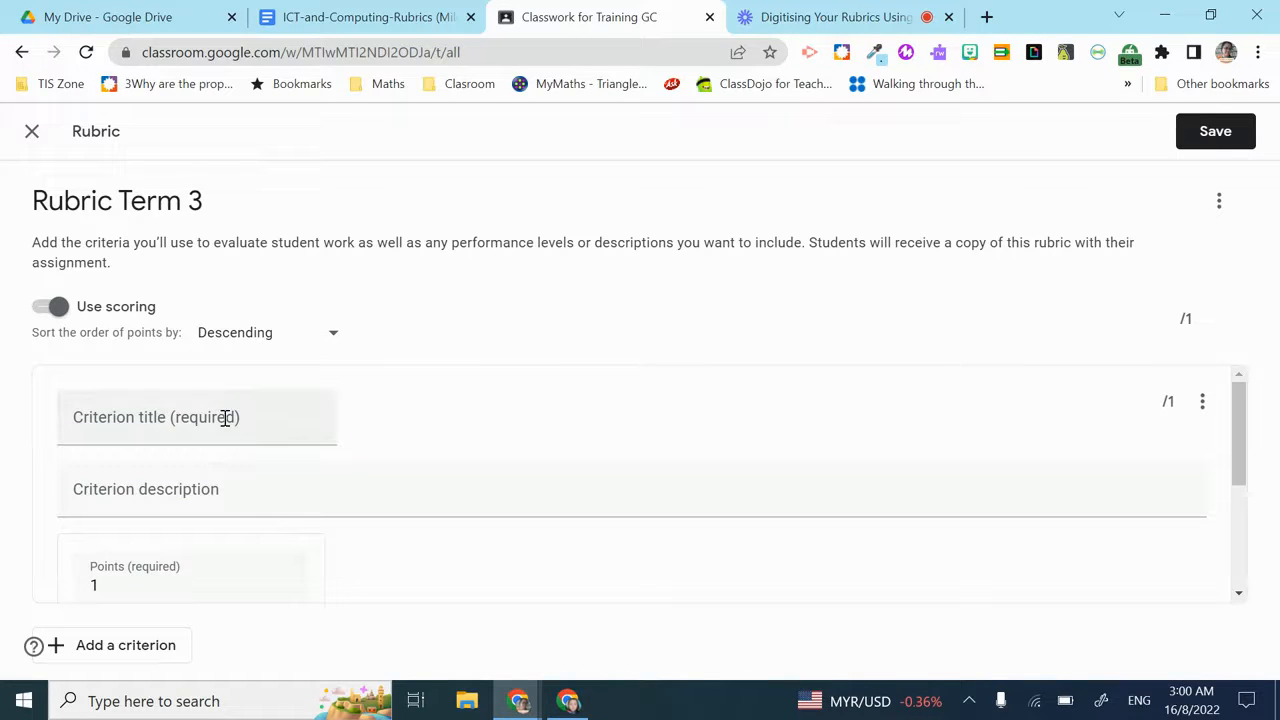
Step: Examine the 2.02 outcome, its four performance levels and the learning advice in the ICT-and-Computing-Rubrics (Milepost 2) document
left_click(371, 18)
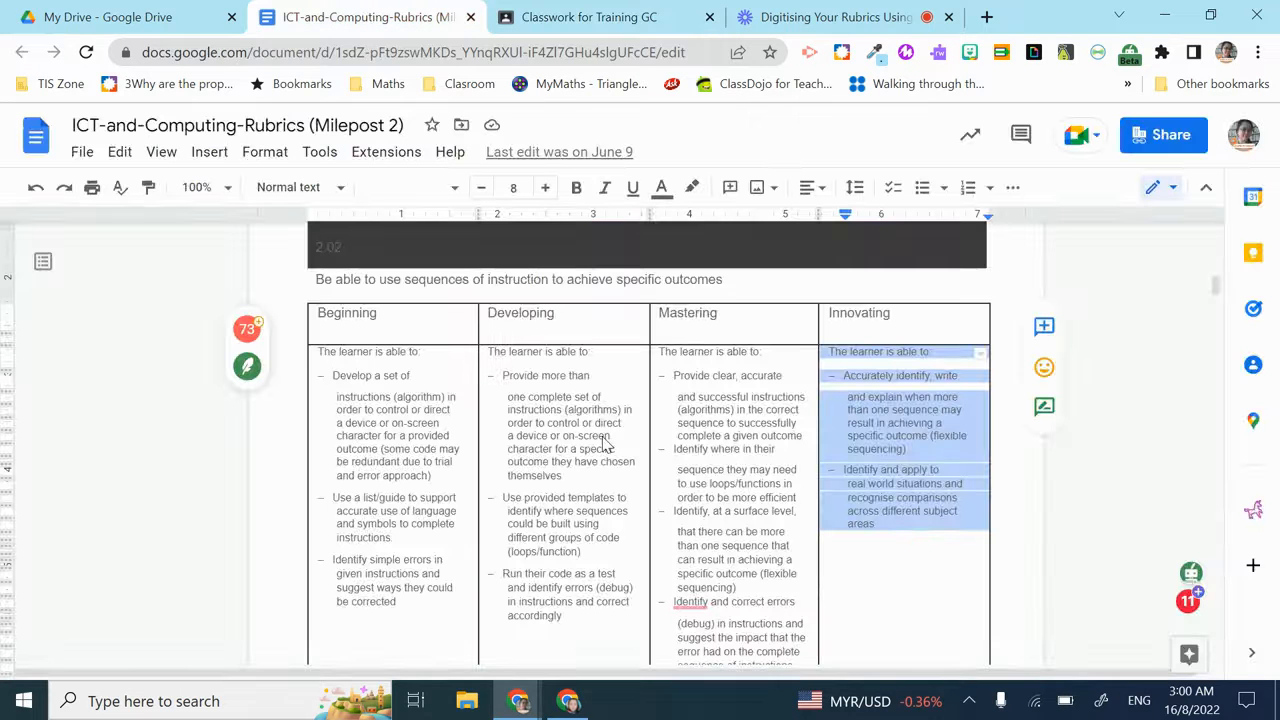
left_click(664, 411)
scroll(666, 412, "up", 3)
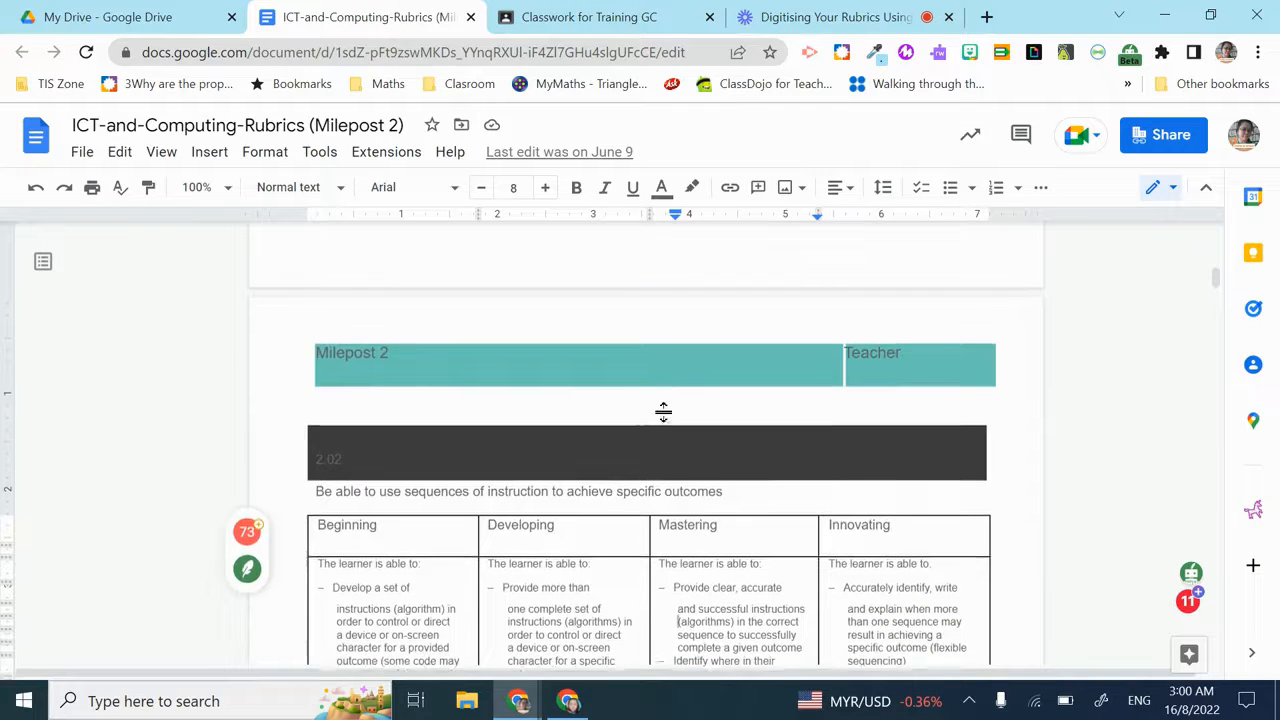
scroll(666, 412, "down", 3)
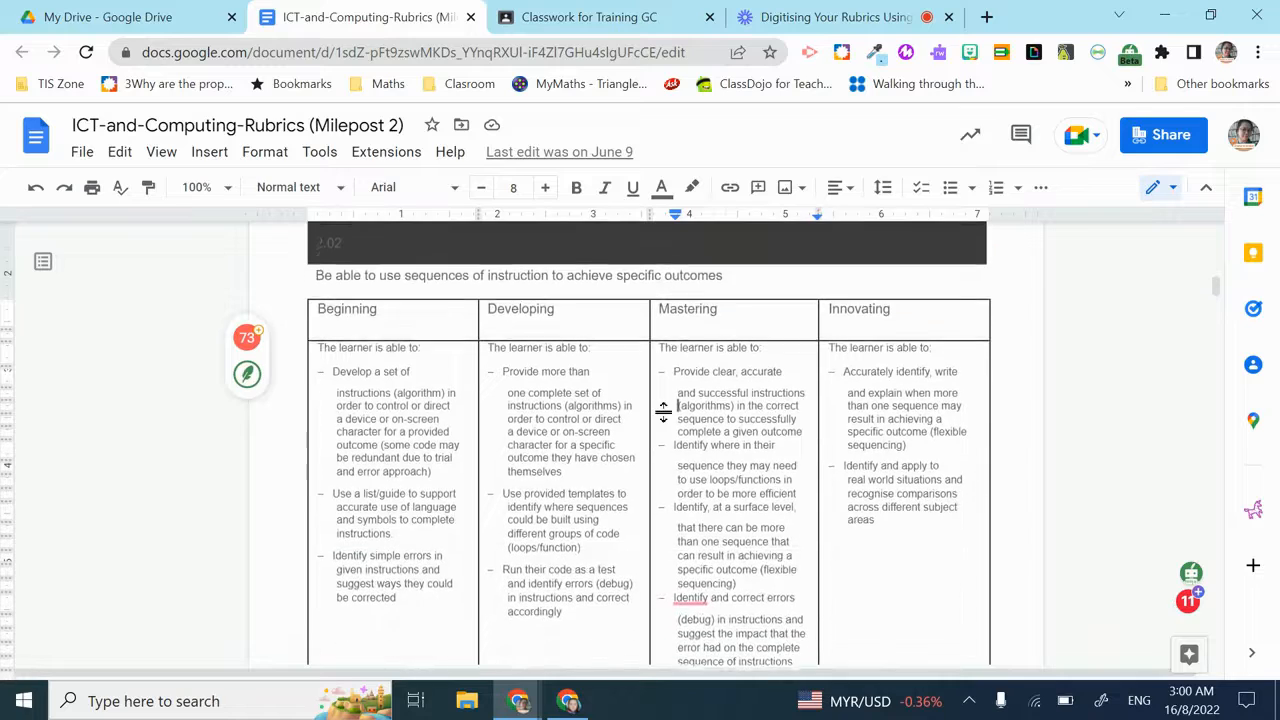
scroll(663, 411, "down", 7)
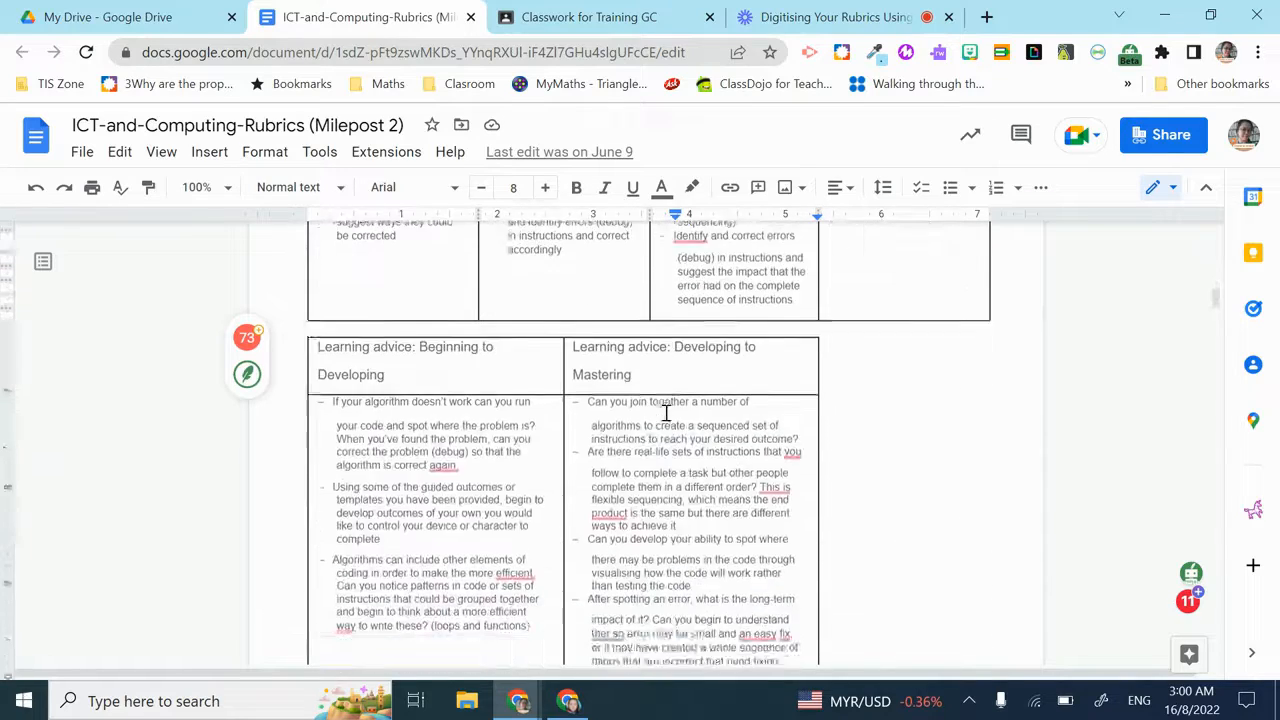
scroll(666, 412, "down", 5)
scroll(666, 413, "up", 10)
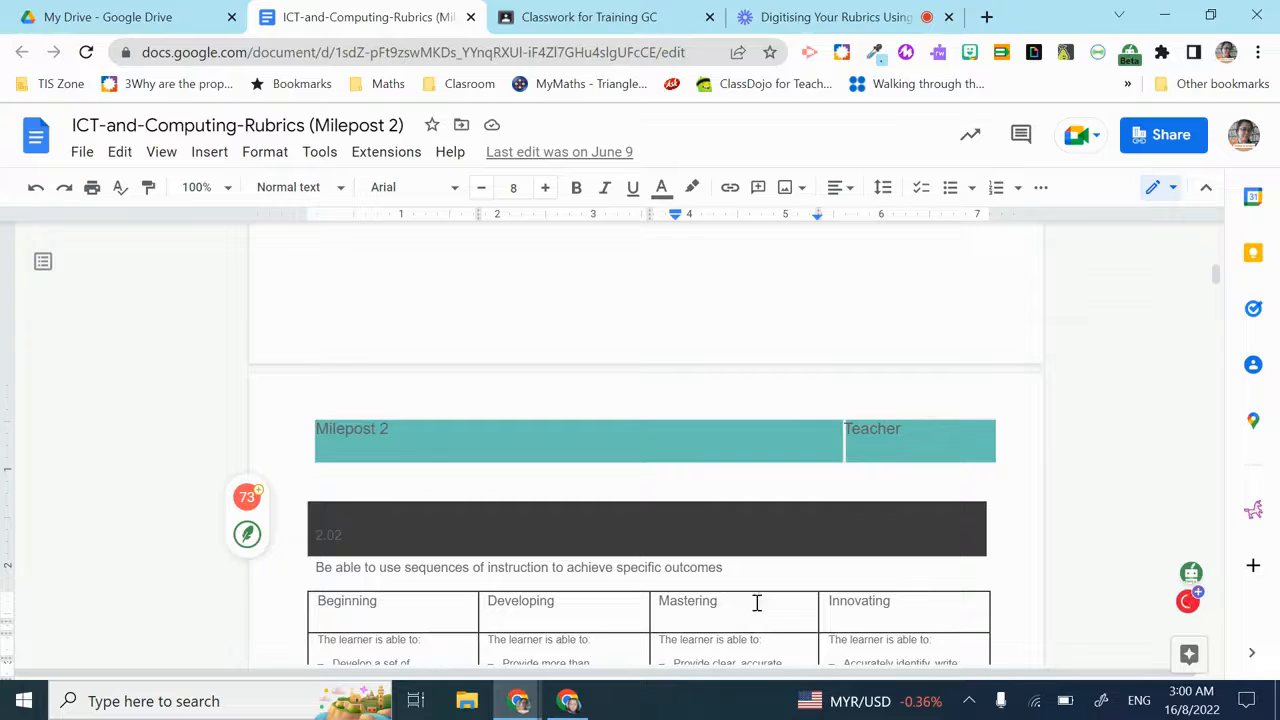
scroll(757, 603, "down", 2)
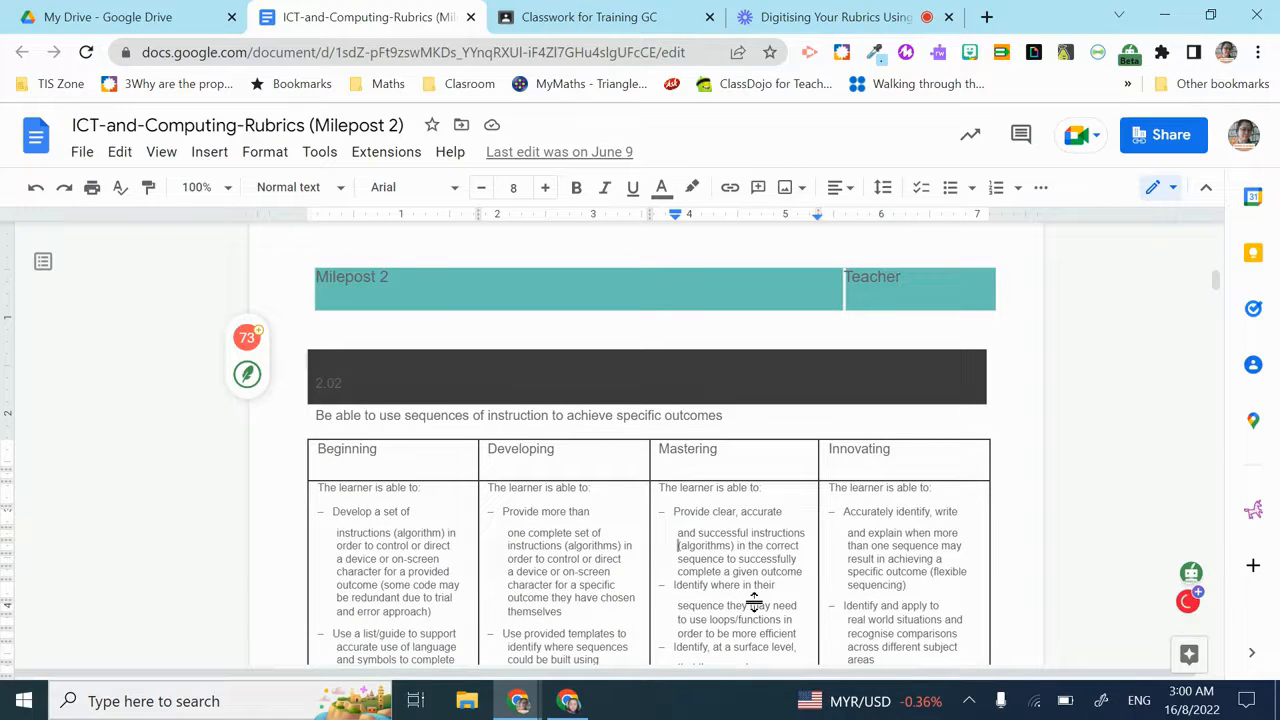
scroll(751, 525, "down", 1)
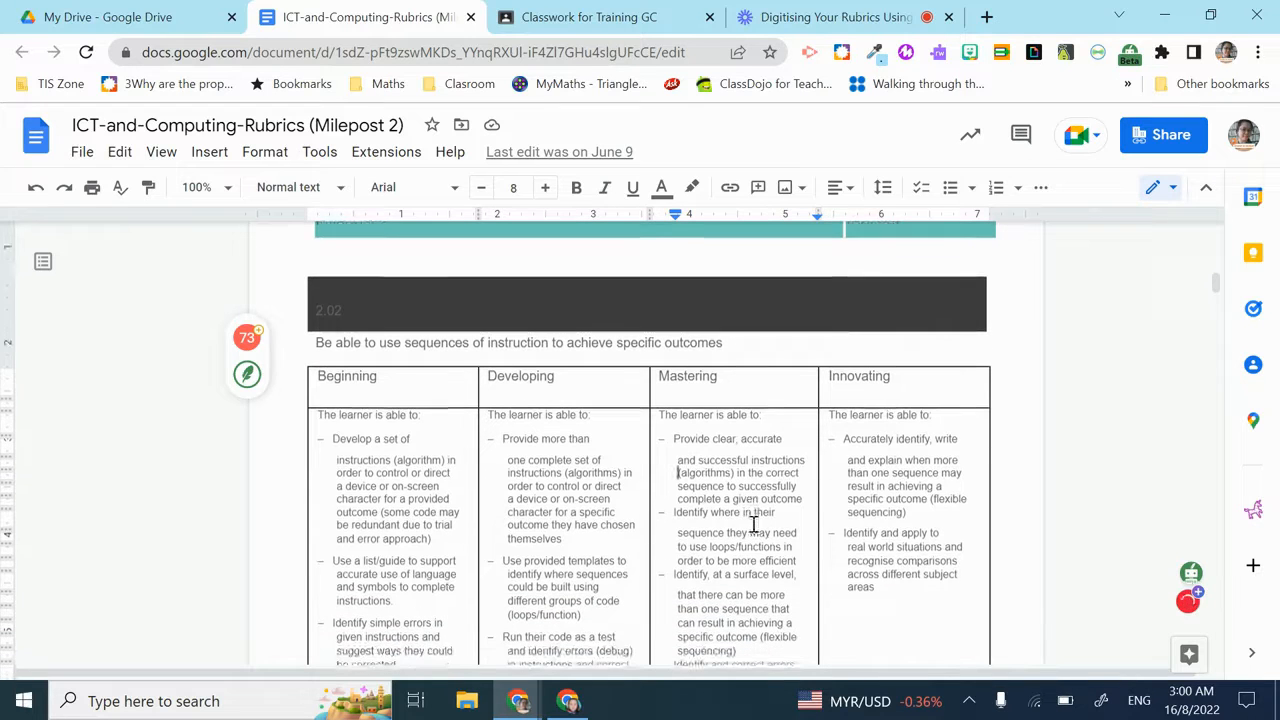
left_click(636, 22)
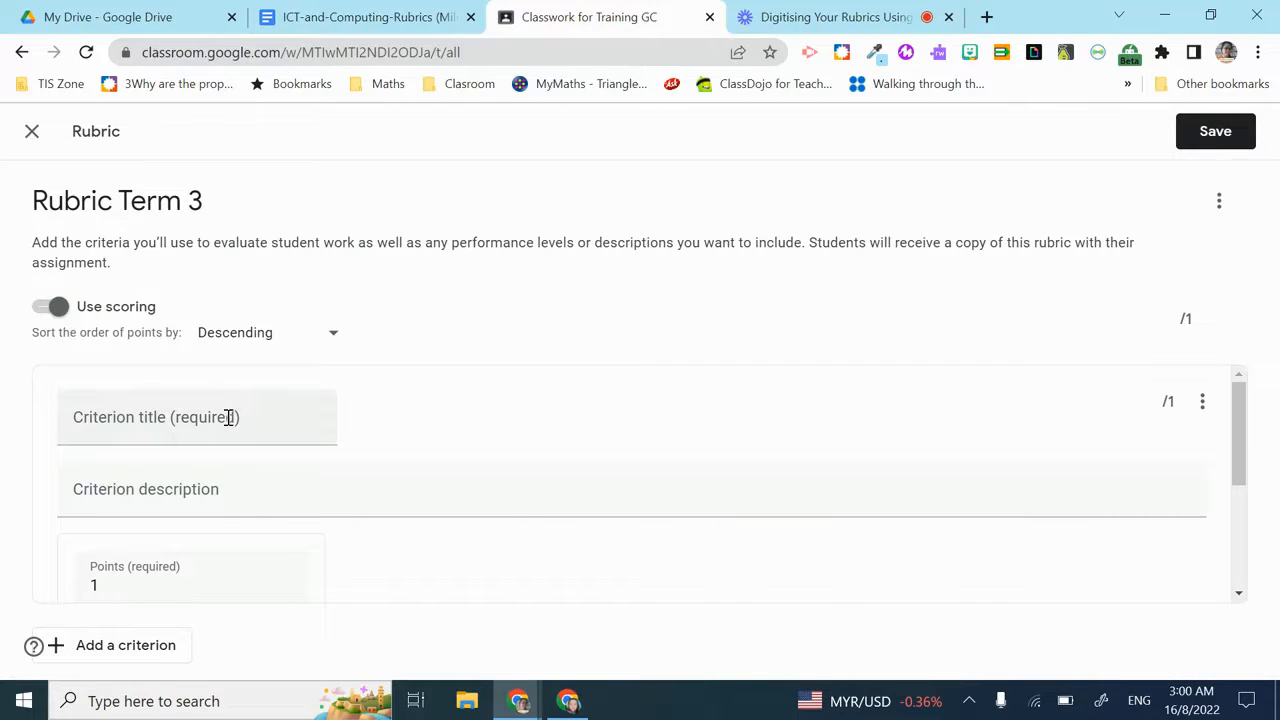
scroll(228, 418, "down", 1)
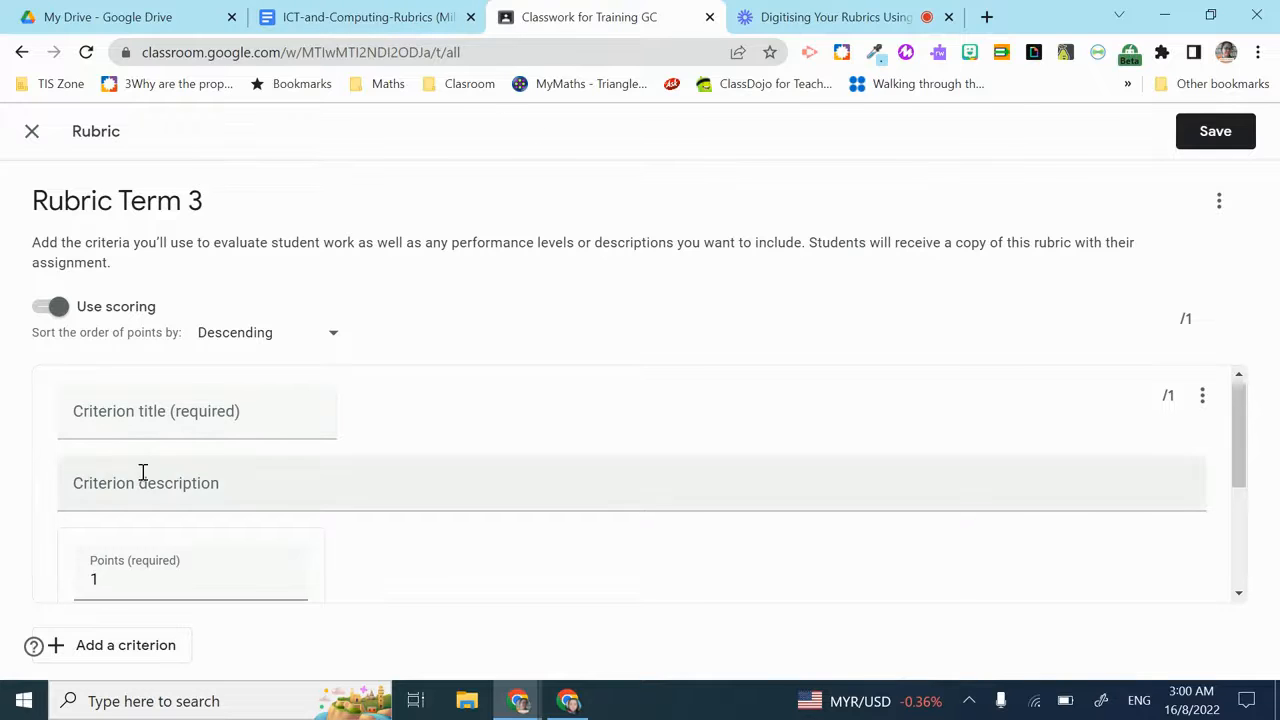
Step: Copy "Be able to use sequences of instruction to achieve specific outcomes" from the rubrics document into the first criterion's title
left_click(385, 32)
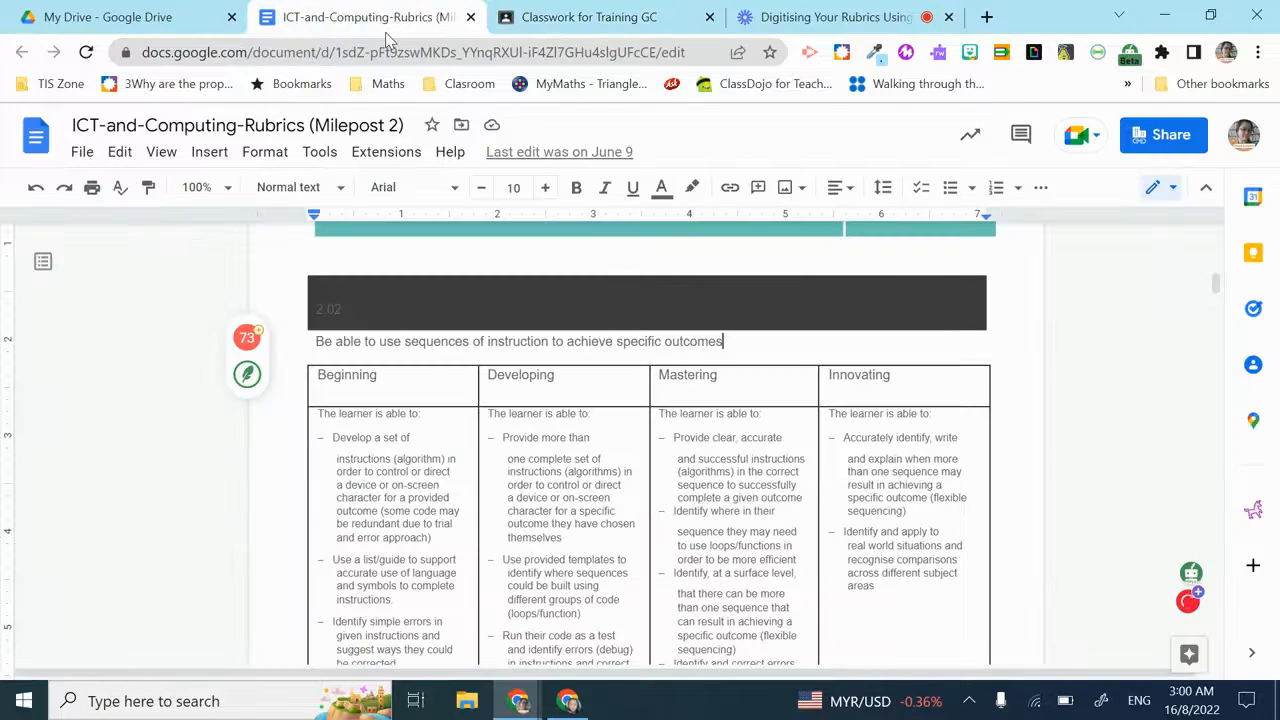
left_click_drag(311, 342, 755, 342)
key("ctrl+c")
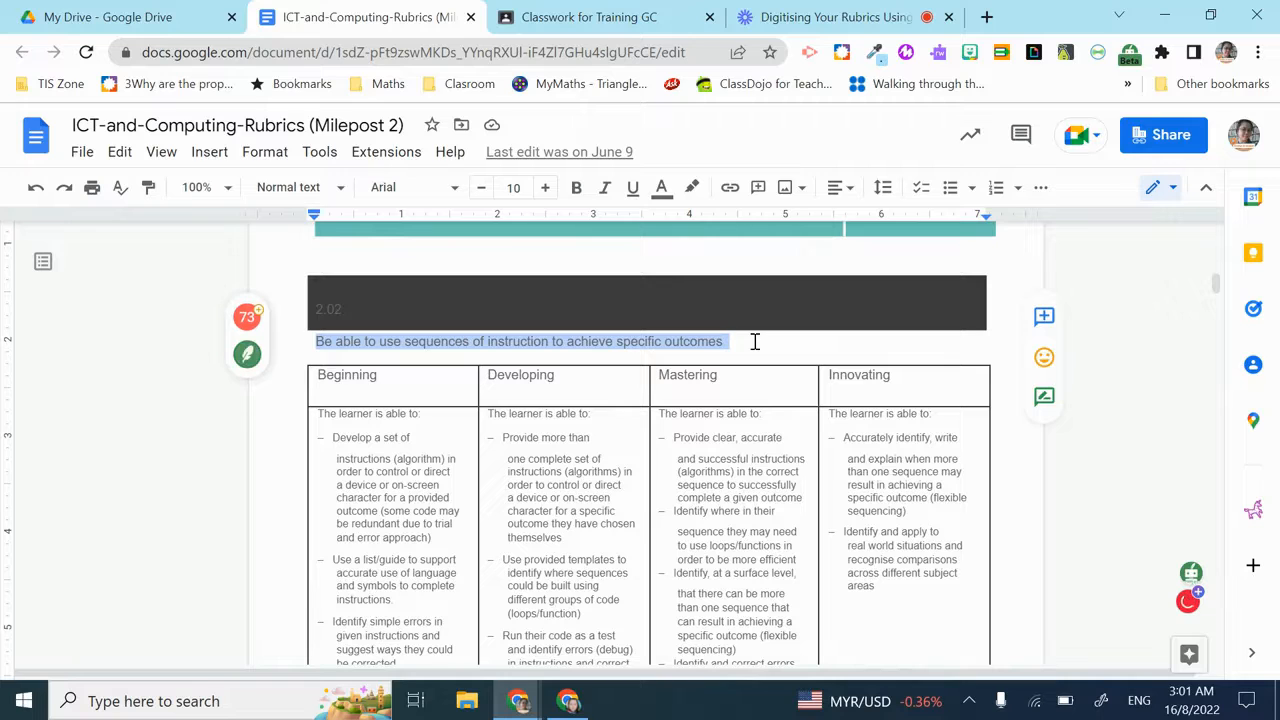
left_click(651, 17)
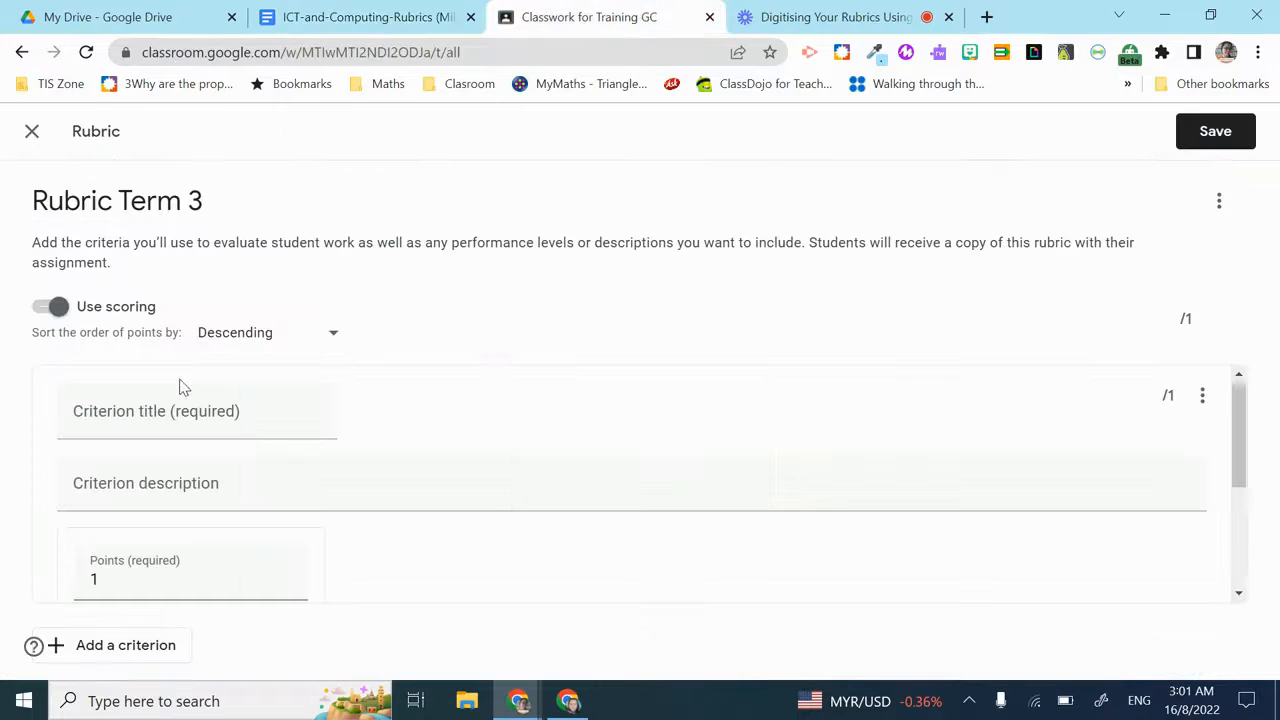
left_click(133, 411)
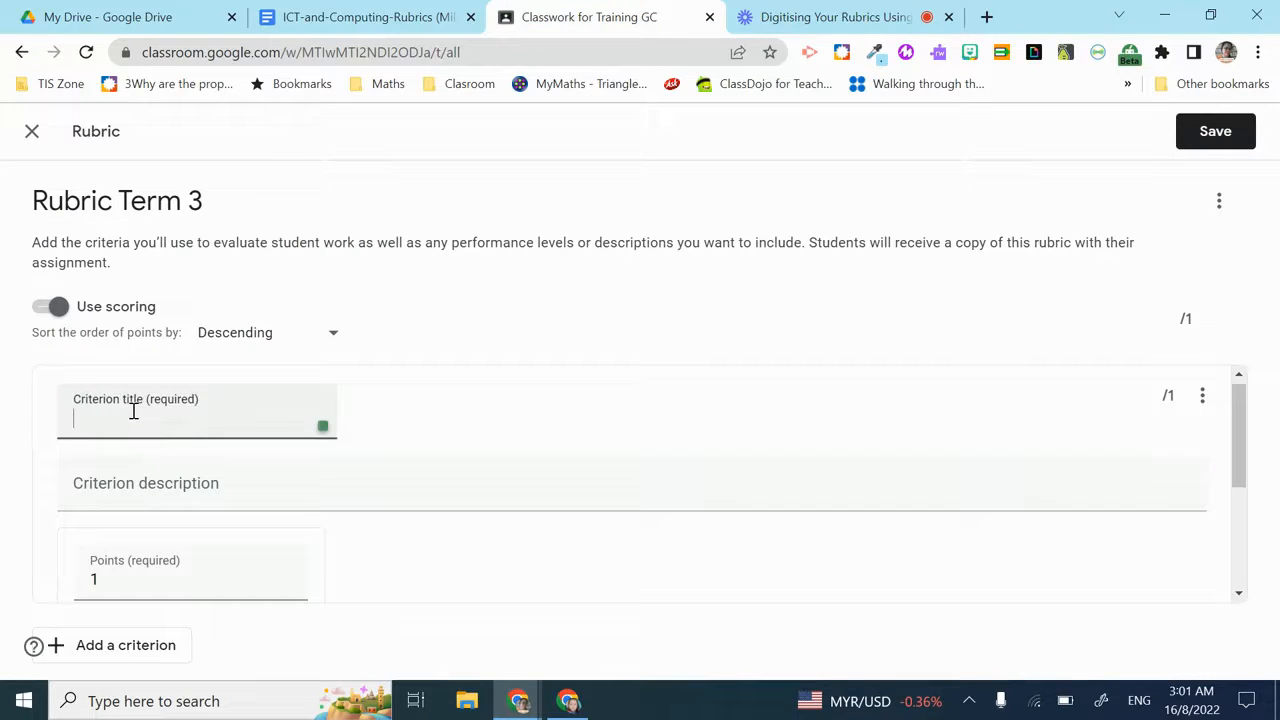
key("ctrl+v")
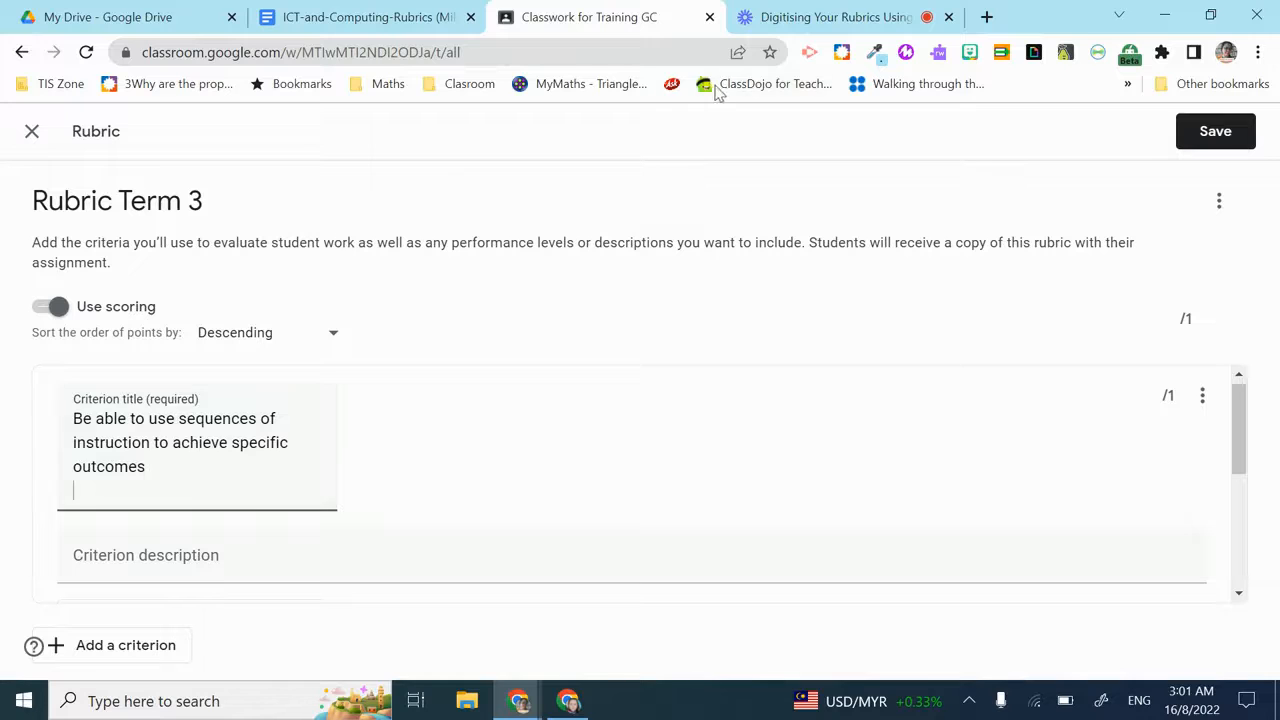
Step: Prefix the first criterion's title with the outcome number "2.02:" from the rubrics document
left_click(405, 20)
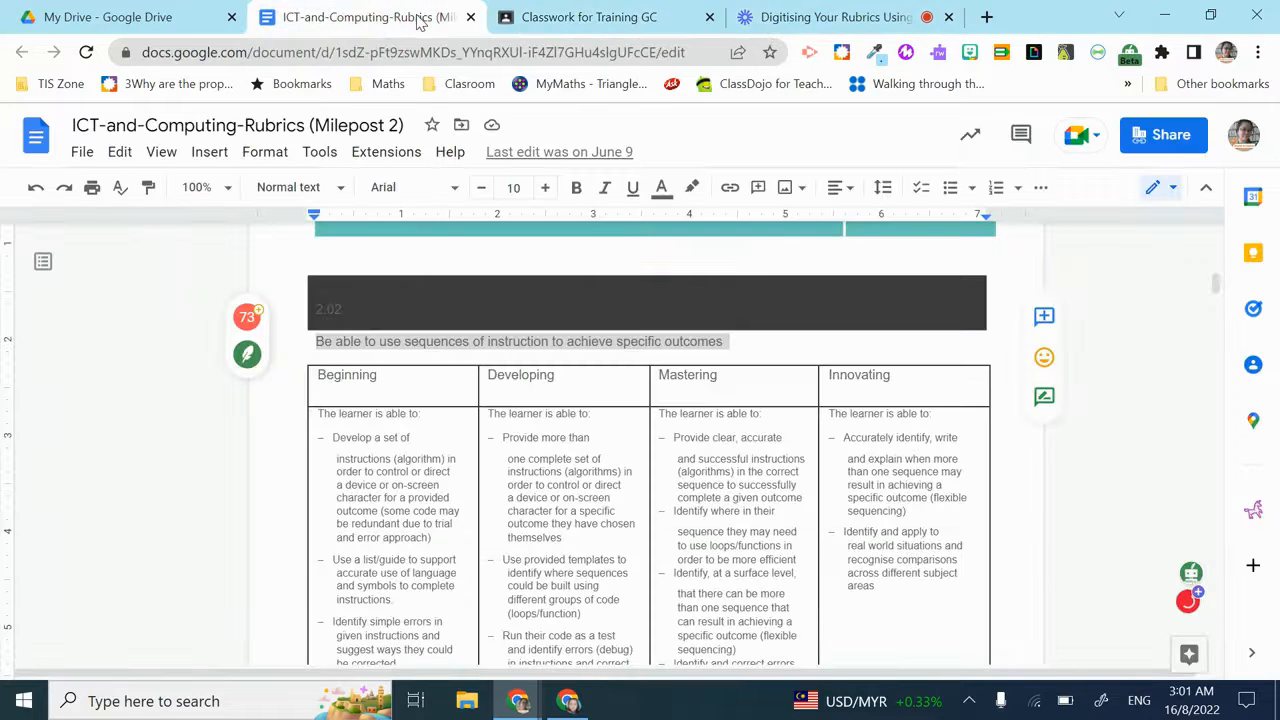
left_click(595, 22)
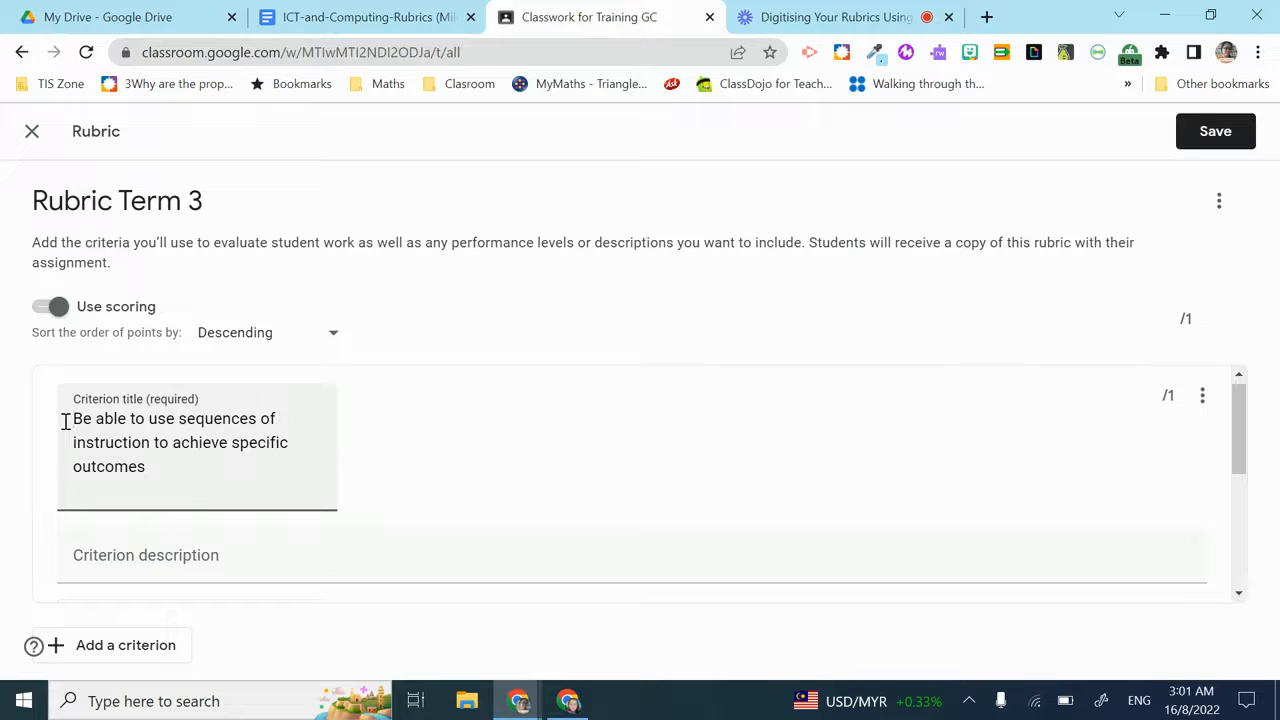
type("2.02:")
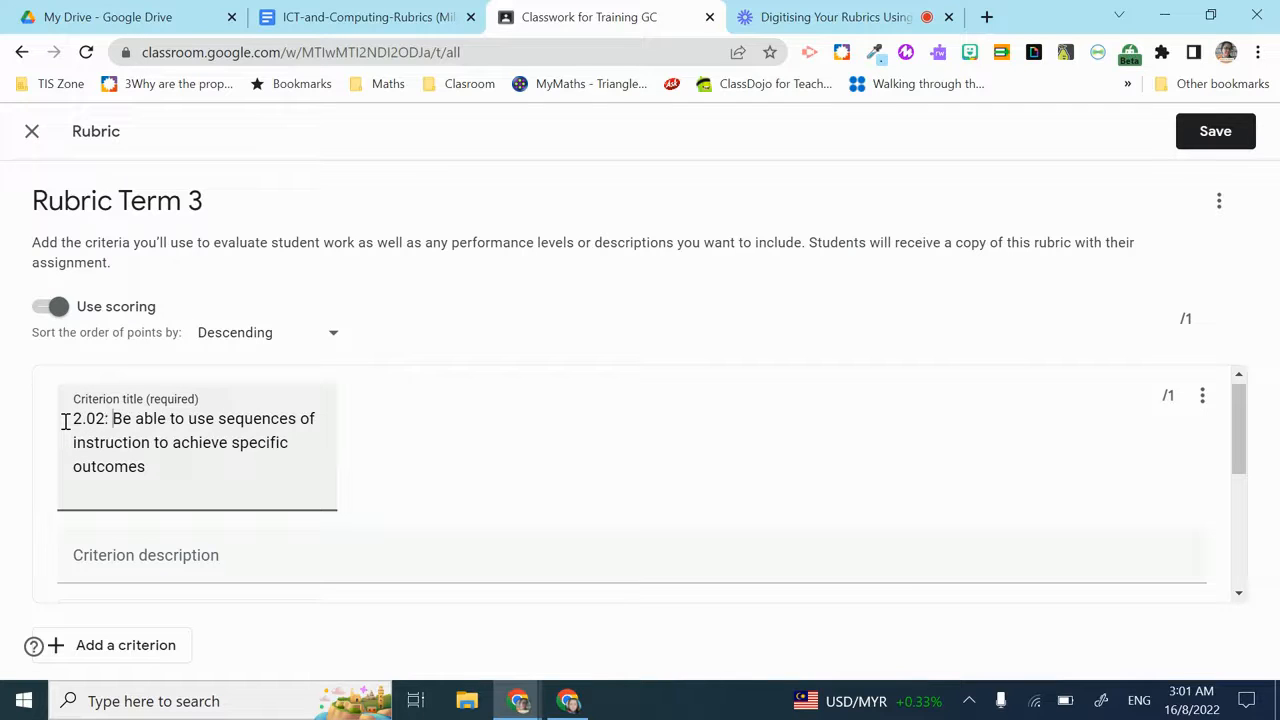
Step: Open the first criterion's description for editing and look over the criterion's remaining fields
scroll(65, 421, "down", 1)
left_click(115, 477)
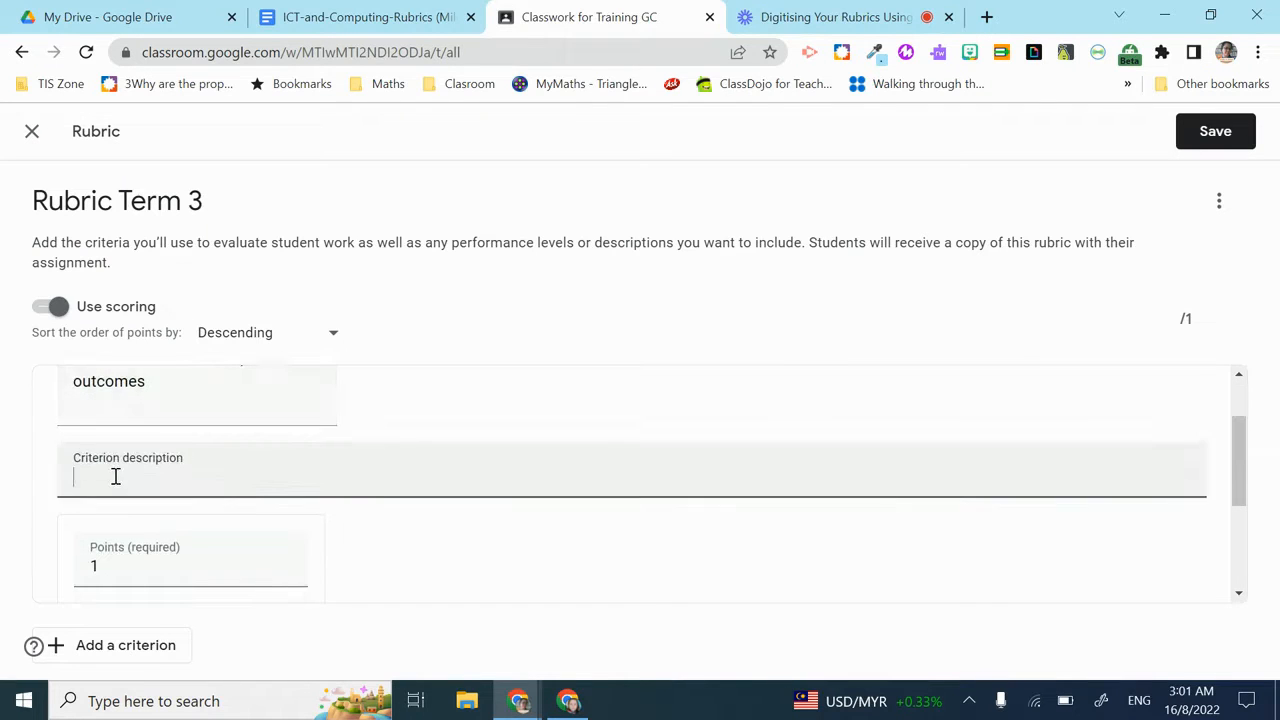
scroll(115, 480, "down", 1)
scroll(114, 485, "down", 1)
scroll(115, 477, "up", 3)
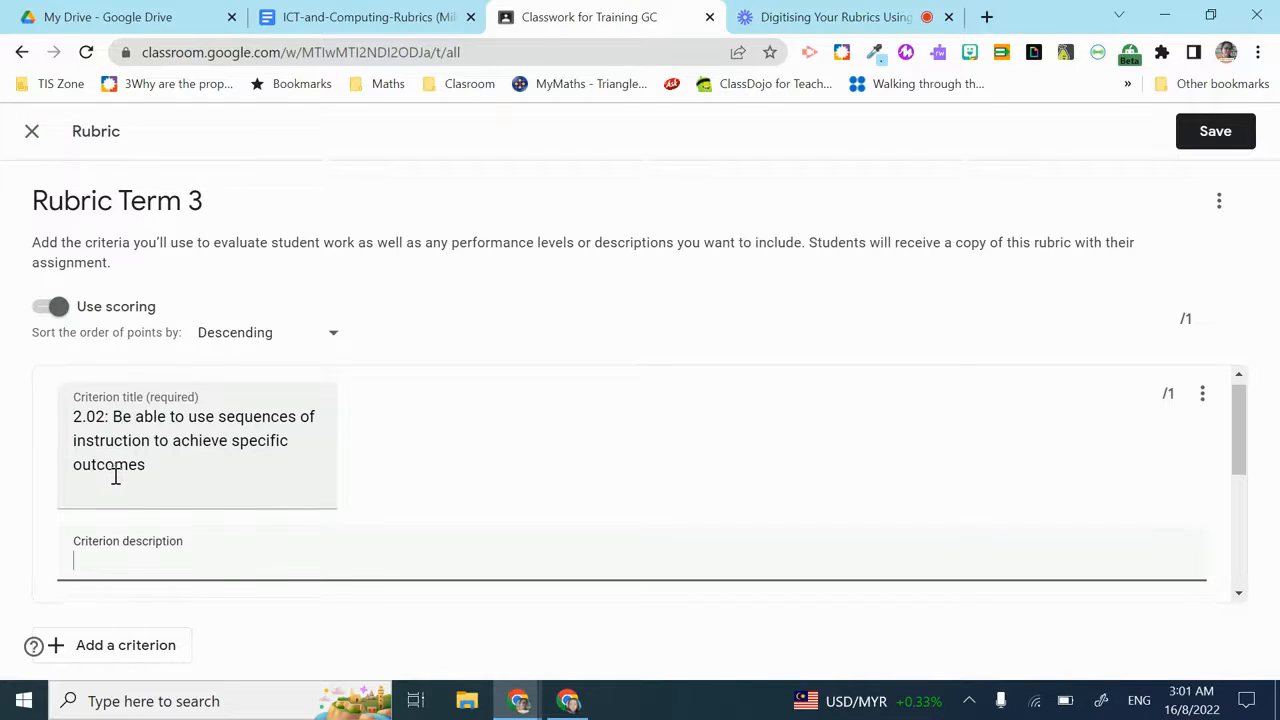
Step: Title the first criterion's performance level "Innovating"
scroll(115, 477, "down", 4)
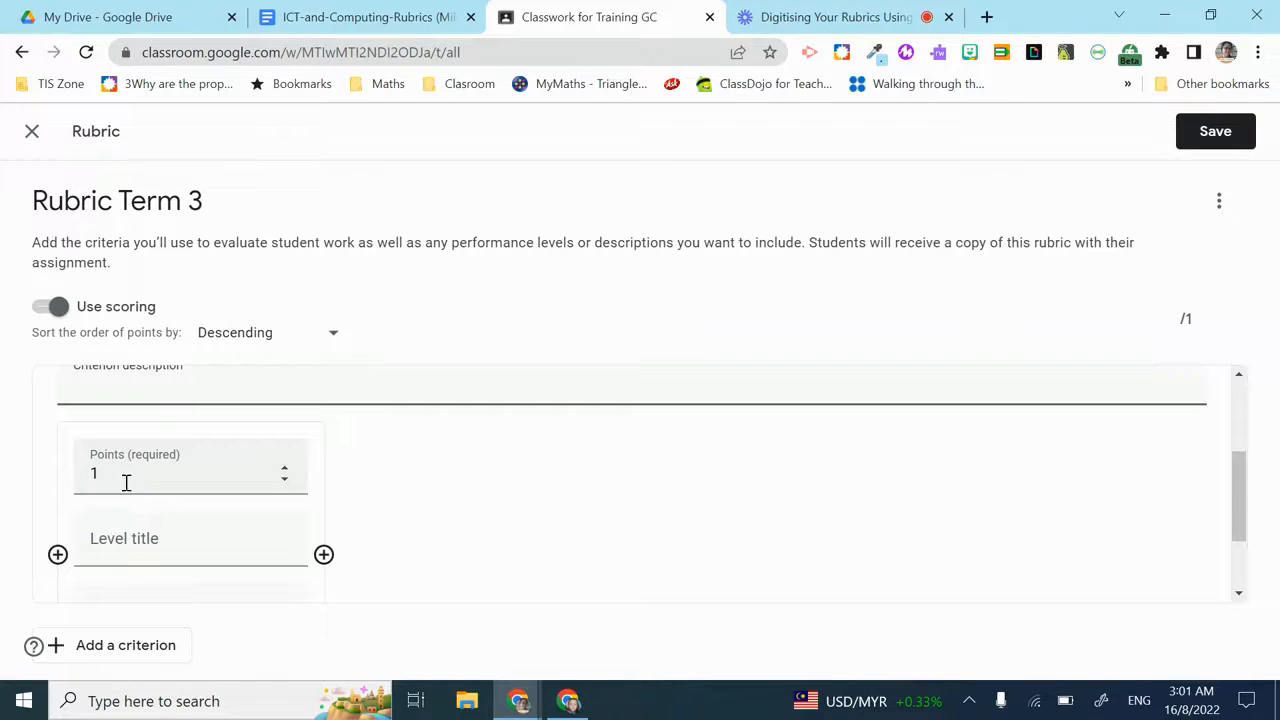
left_click(126, 538)
type("Innovating")
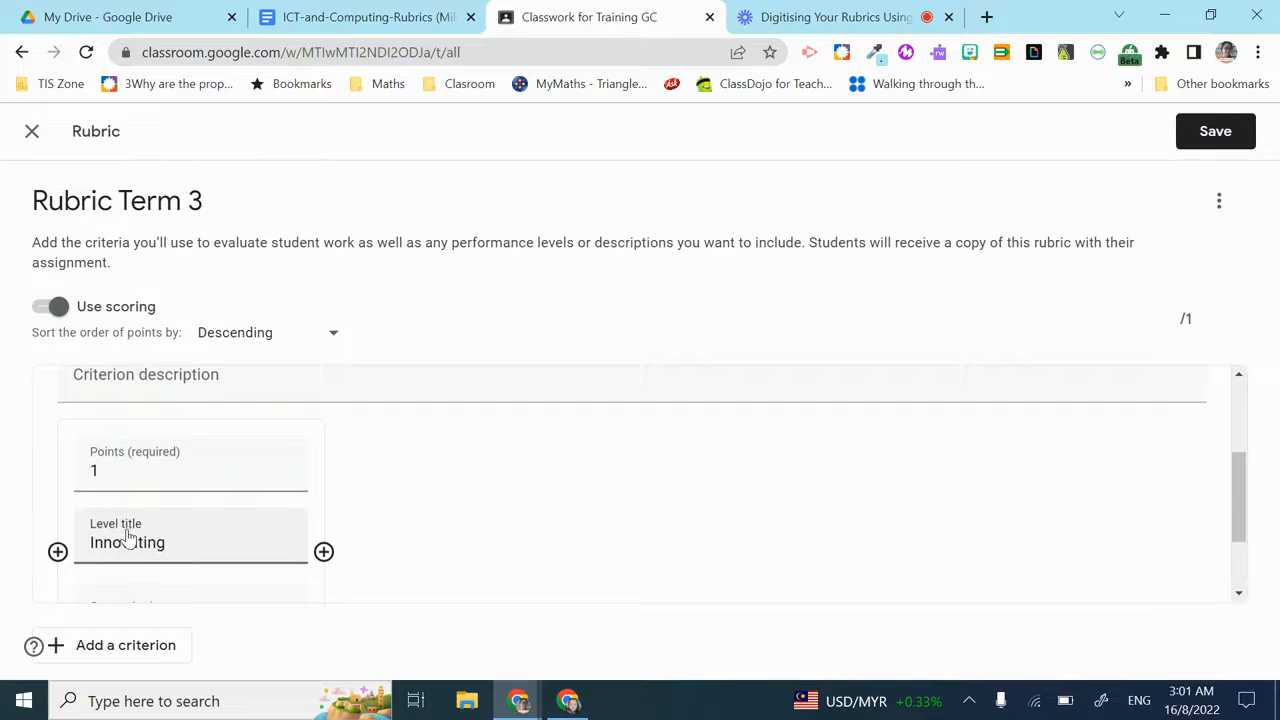
Step: Copy all the Innovating descriptors for outcome 2.02 from the rubrics document into the Innovating level's description
left_click(371, 20)
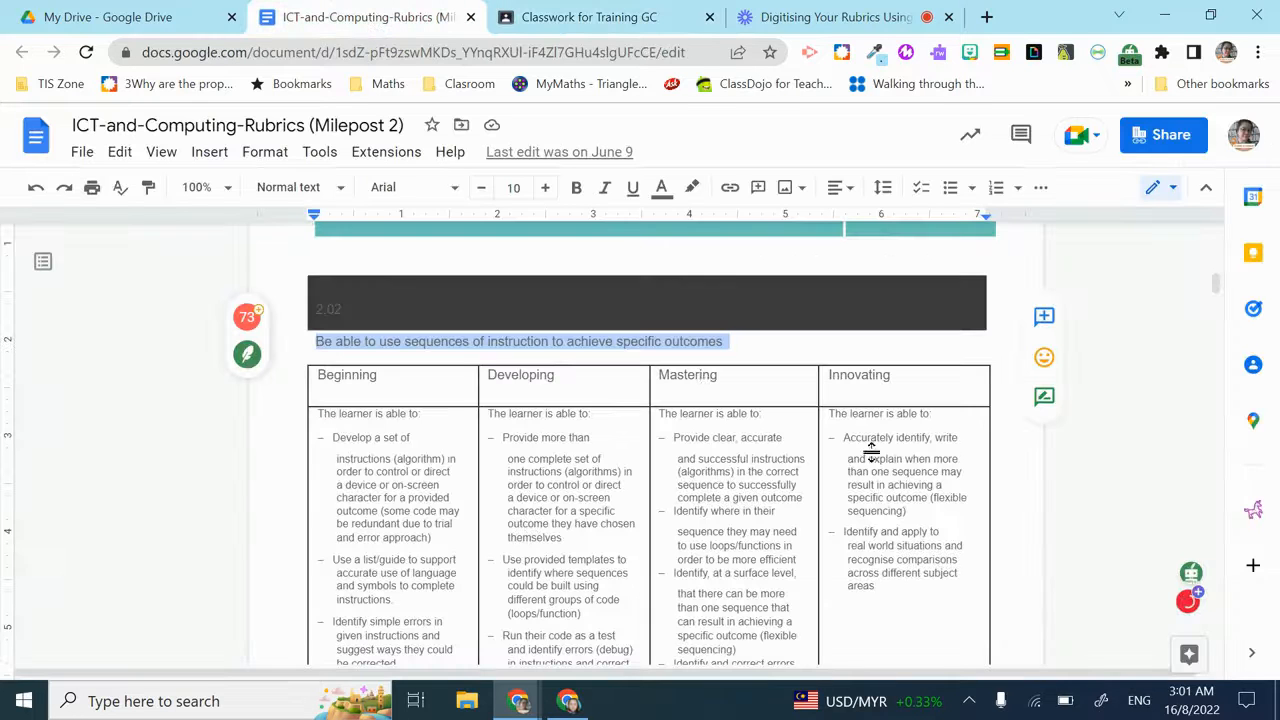
left_click(831, 418)
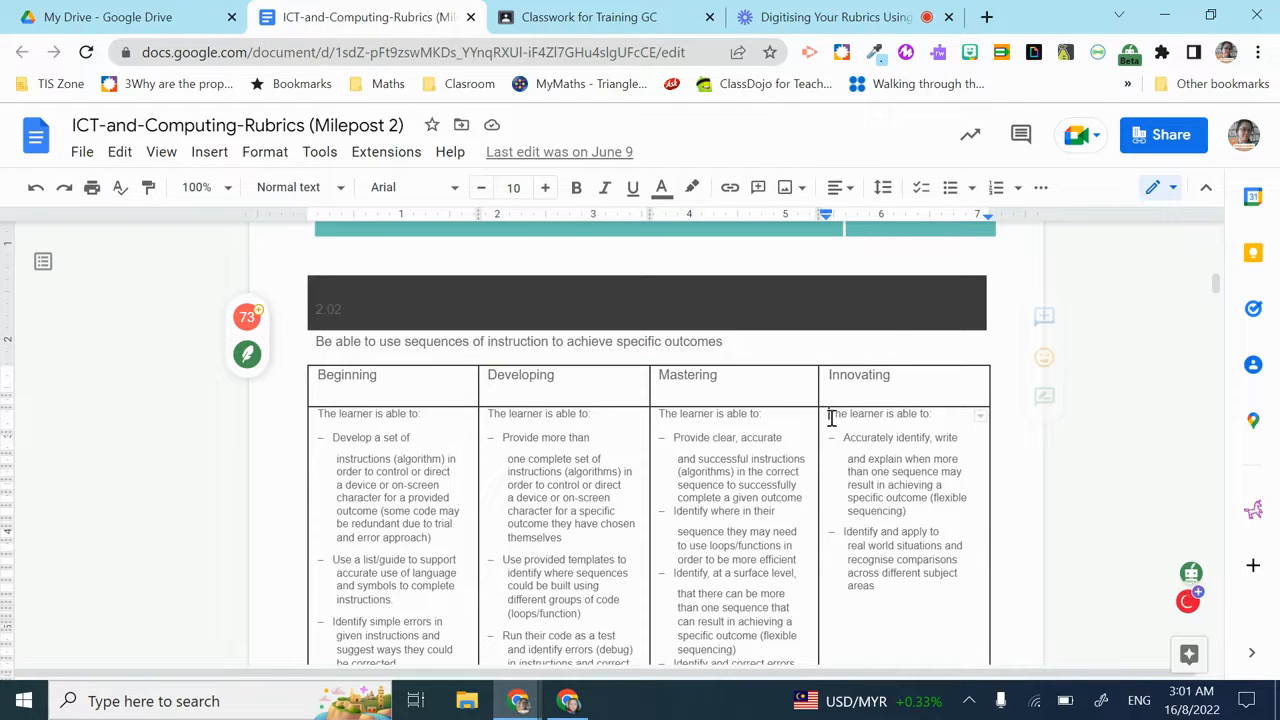
key("shift+Down")
key("shift+Down")
key("shift+Down")
key("shift+Down")
key("shift+Down")
key("shift+Down")
key("shift+Down")
key("shift+Down")
key("shift+Down")
key("shift+Down")
key("shift+Down")
key("shift+Down")
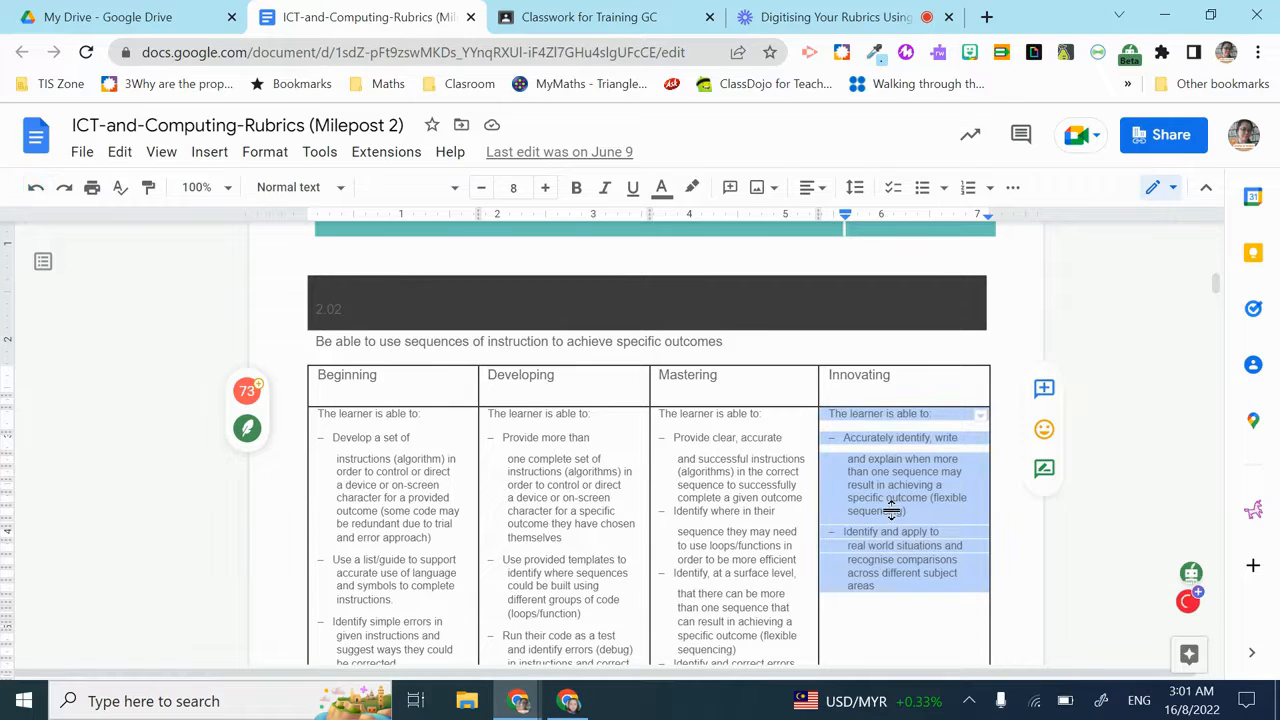
right_click(889, 493)
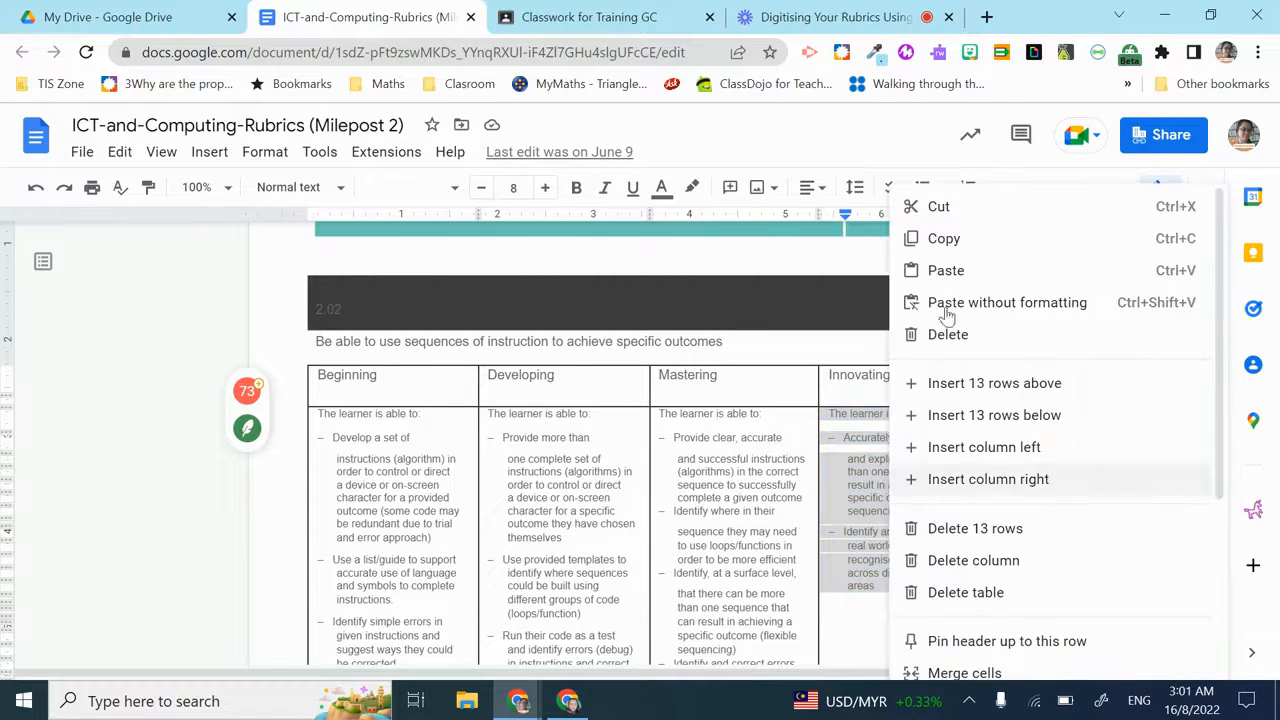
left_click(944, 240)
left_click(560, 20)
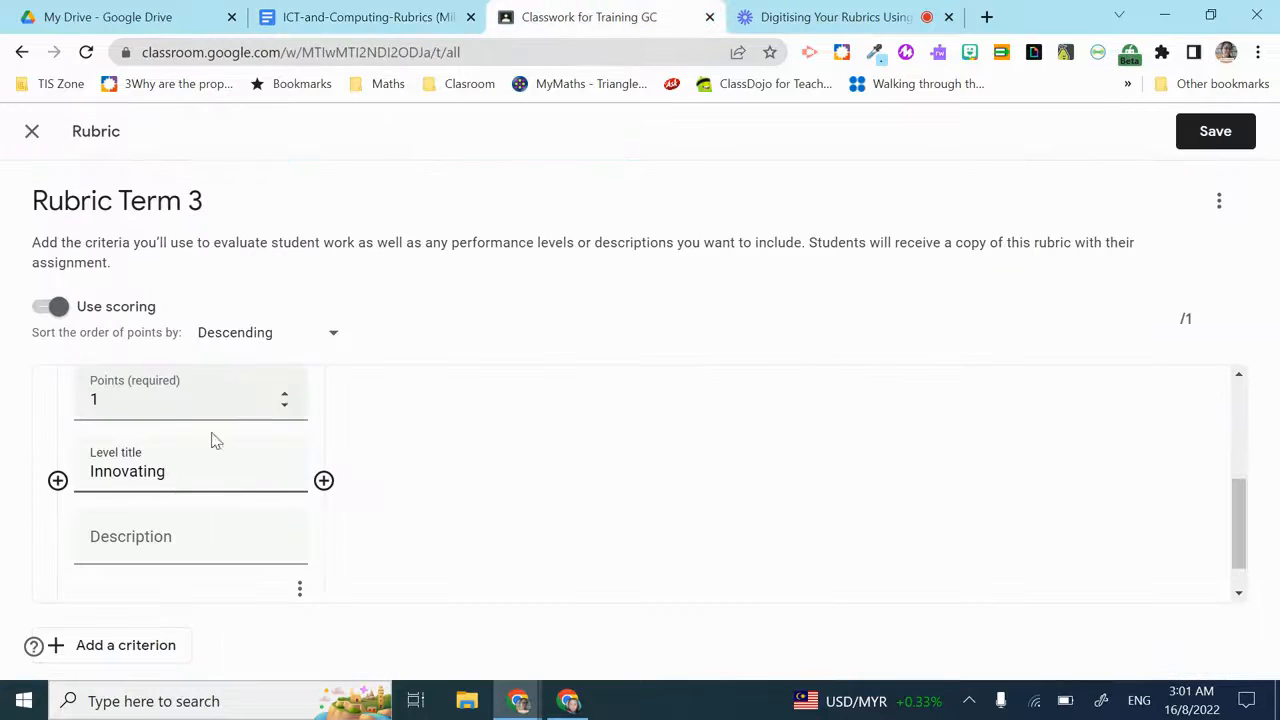
left_click(163, 537)
key("ctrl+v")
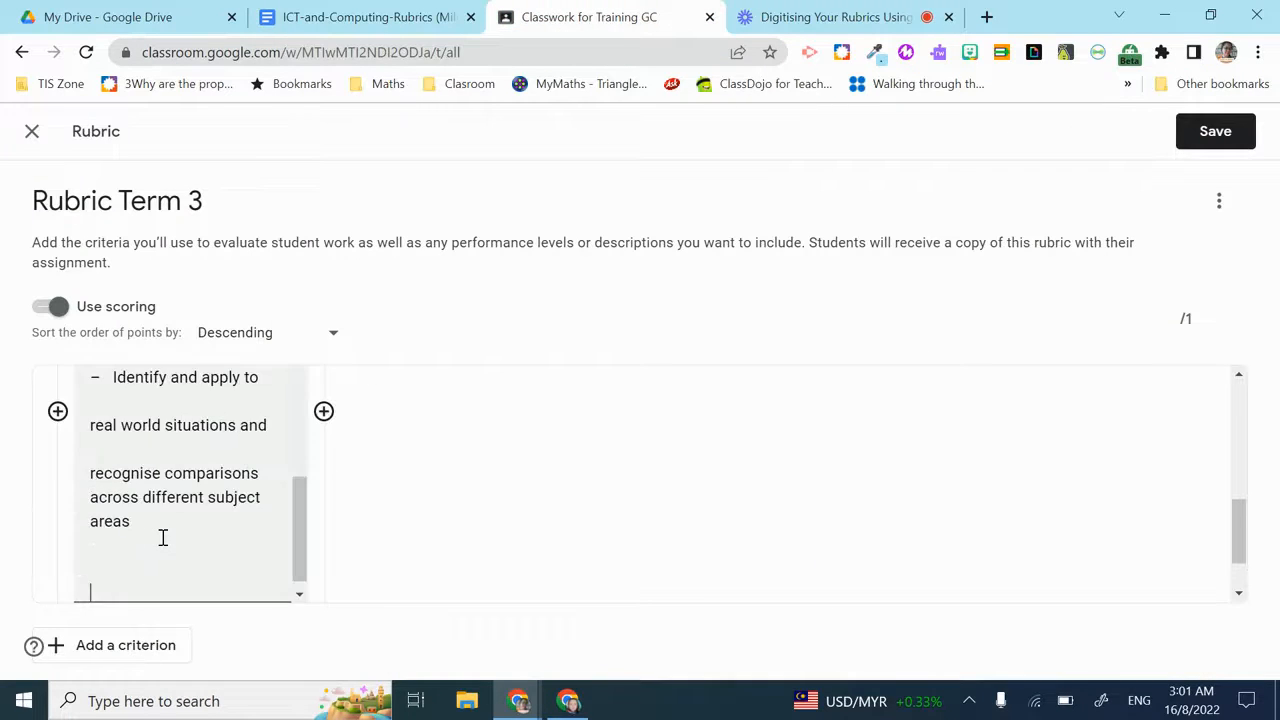
Step: Set the Innovating level's points to 4 and look over its pasted description
scroll(163, 537, "up", 5)
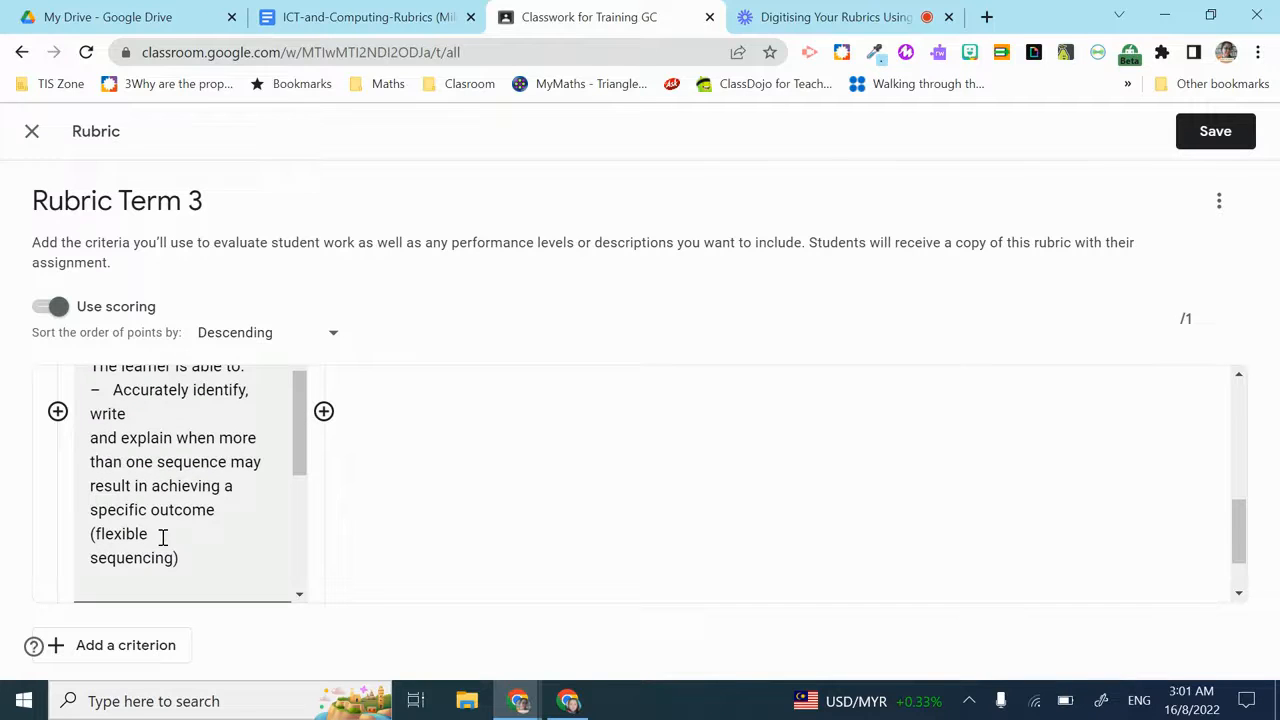
scroll(231, 464, "up", 3)
scroll(232, 535, "down", 1)
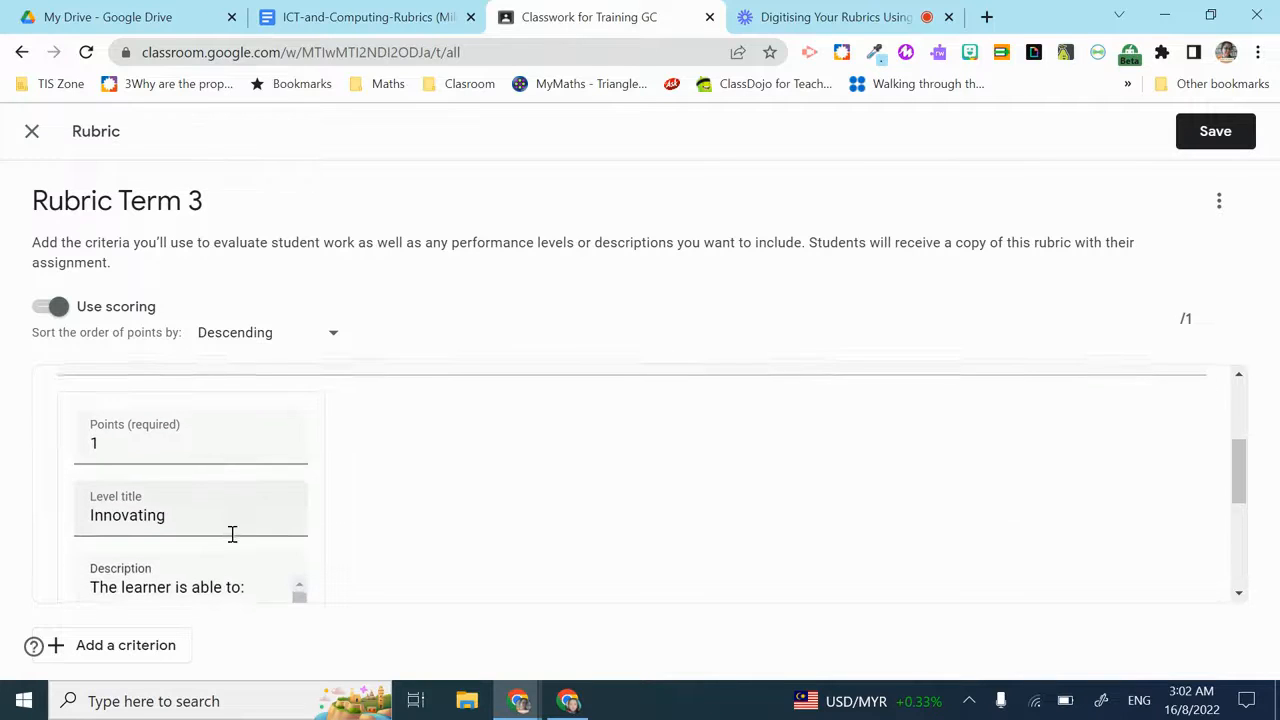
scroll(108, 448, "down", 1)
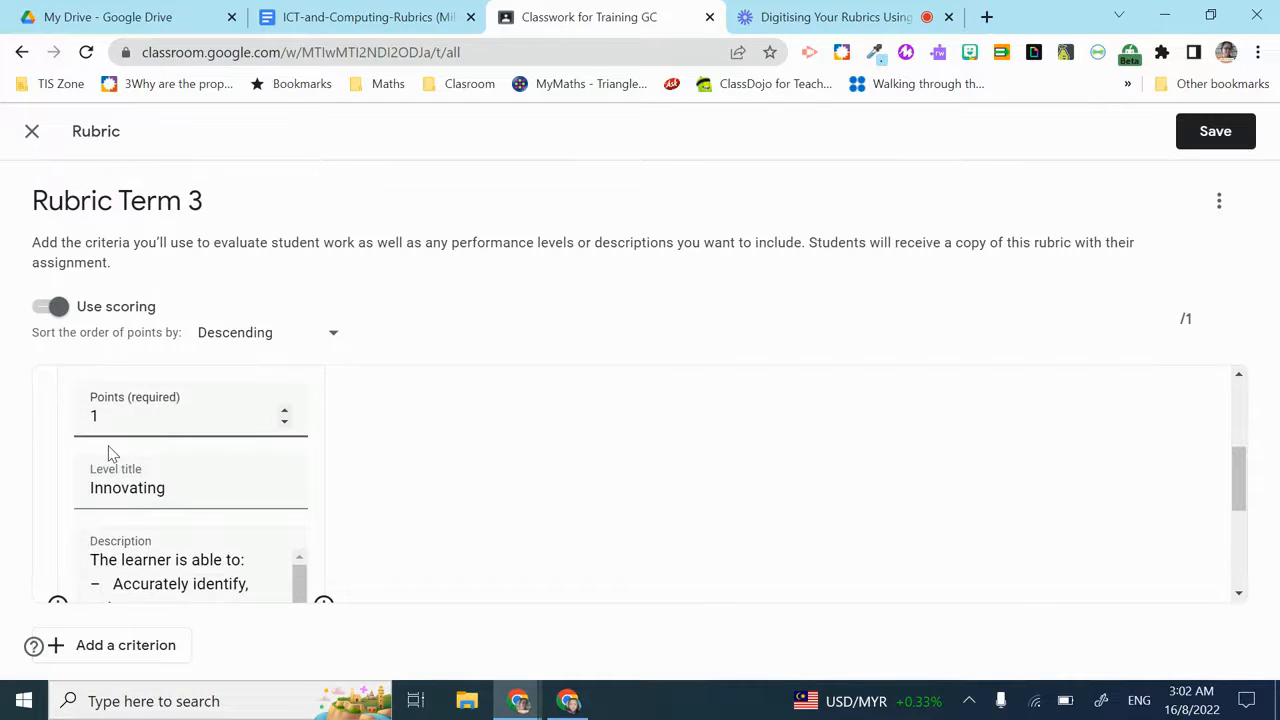
type("4")
scroll(632, 464, "up", 1)
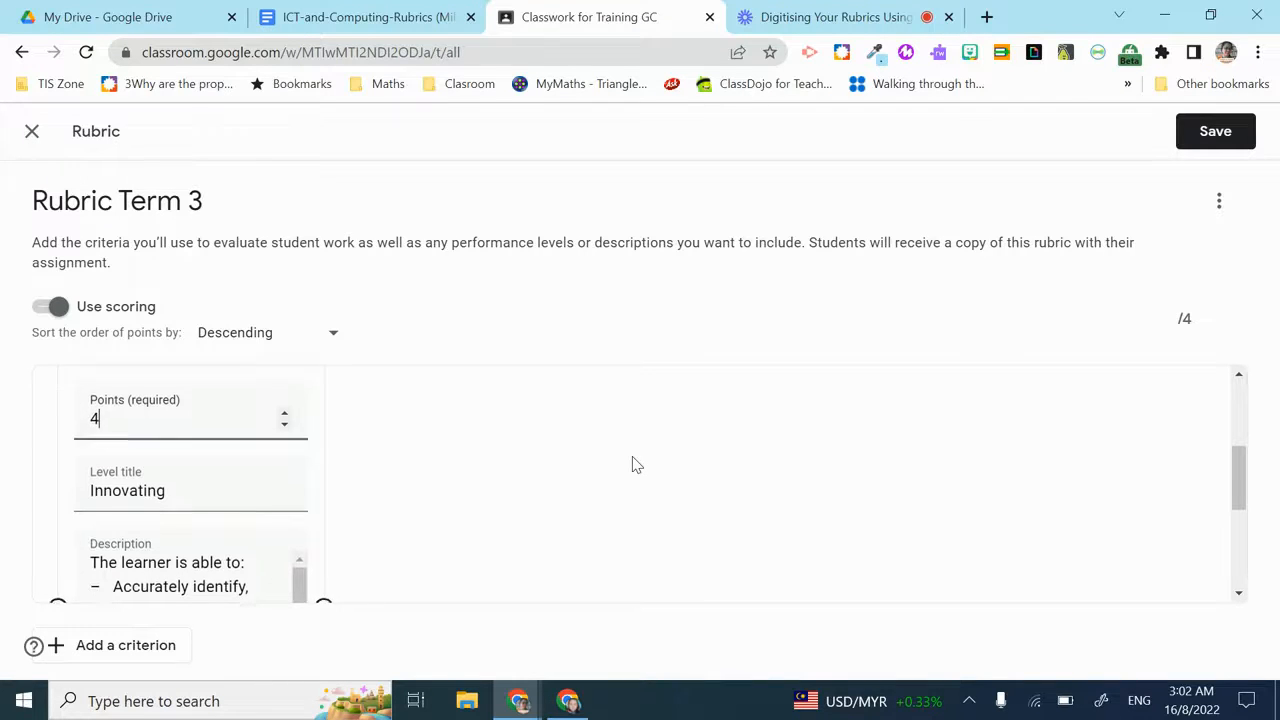
scroll(632, 464, "down", 4)
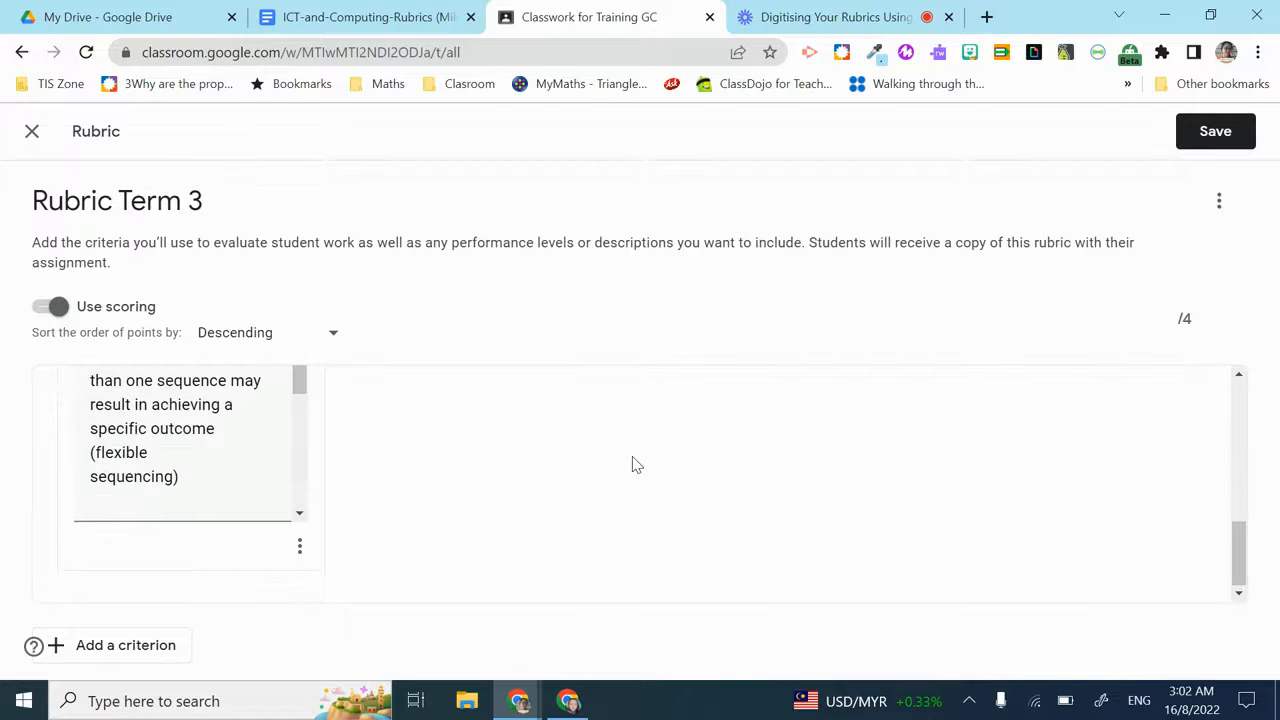
Step: Add a second criterion to the rubric and a new level after Innovating in the first criterion
left_click(150, 645)
scroll(517, 491, "up", 5)
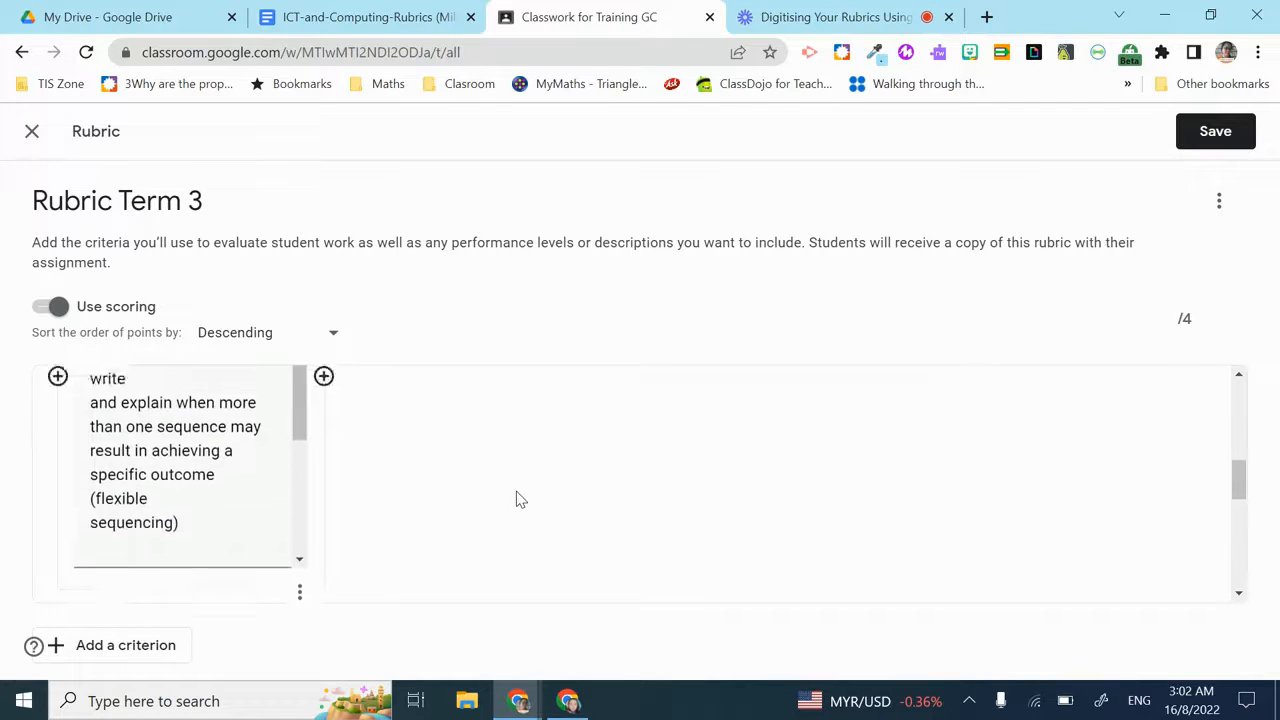
scroll(516, 491, "down", 5)
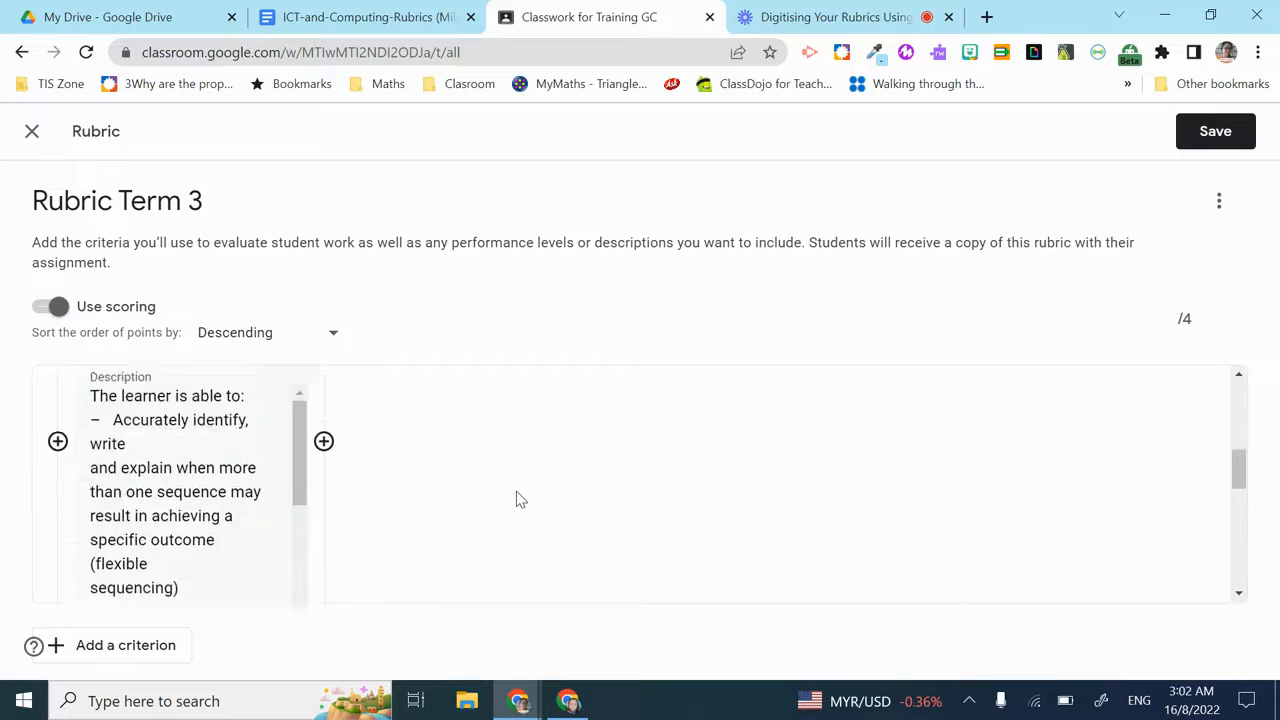
scroll(516, 495, "up", 3)
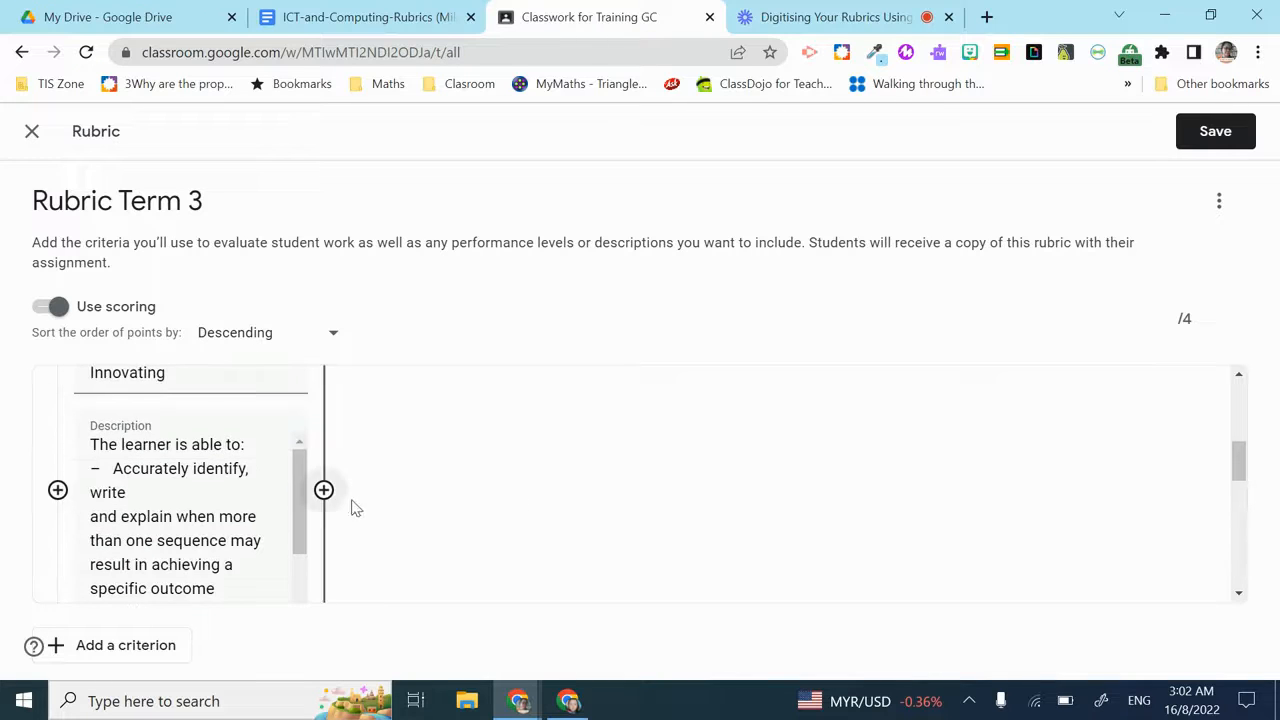
scroll(350, 506, "up", 1)
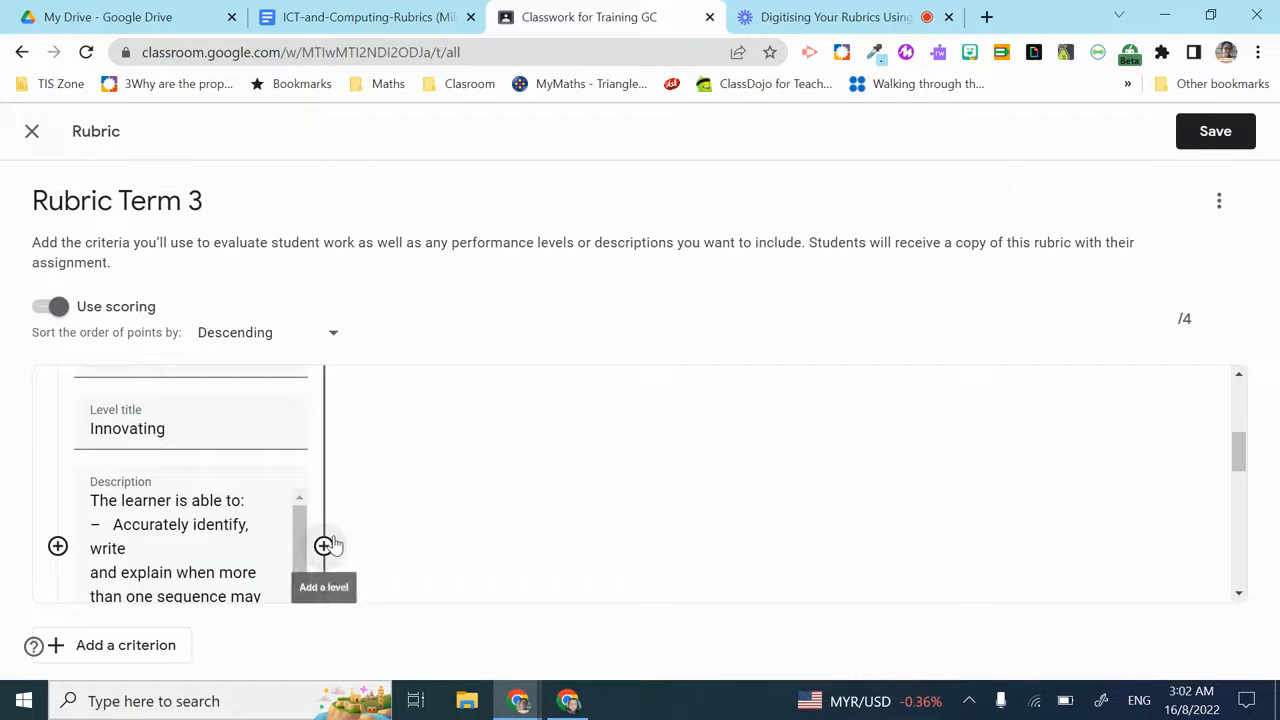
left_click(330, 545)
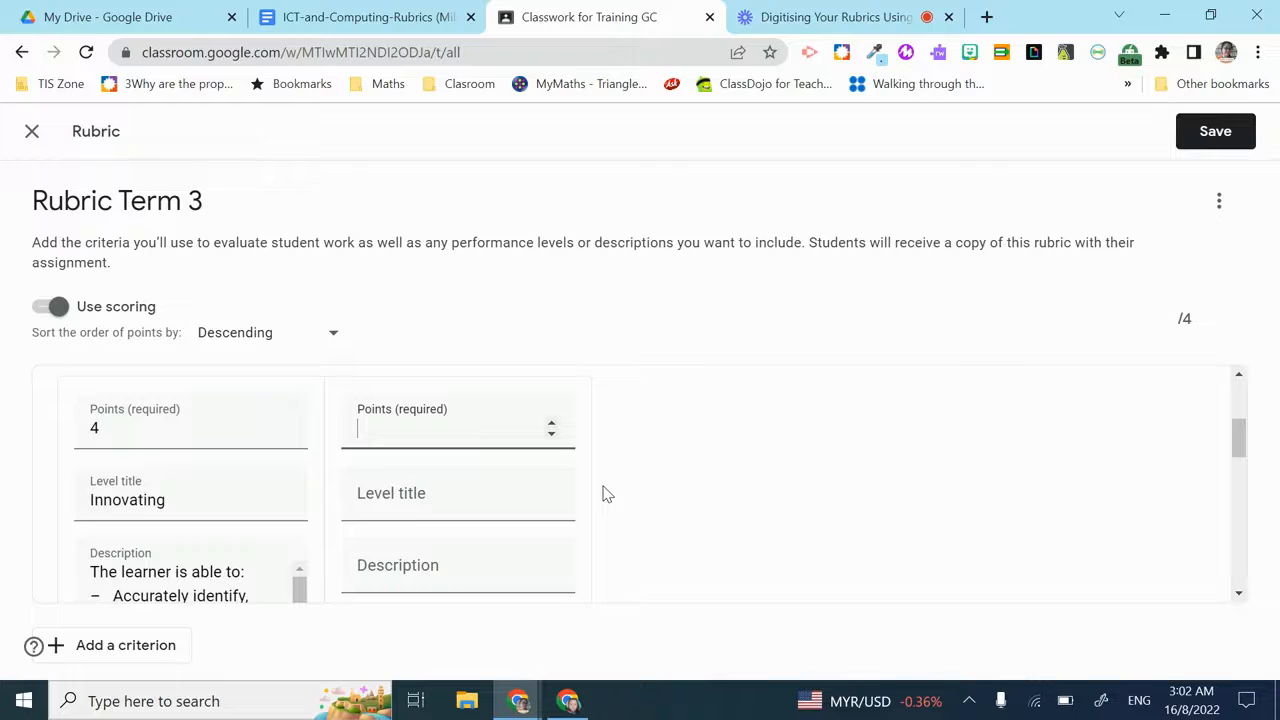
Step: Give the new second level 3 points and title it "Mastering"
scroll(603, 494, "down", 2)
scroll(603, 494, "up", 2)
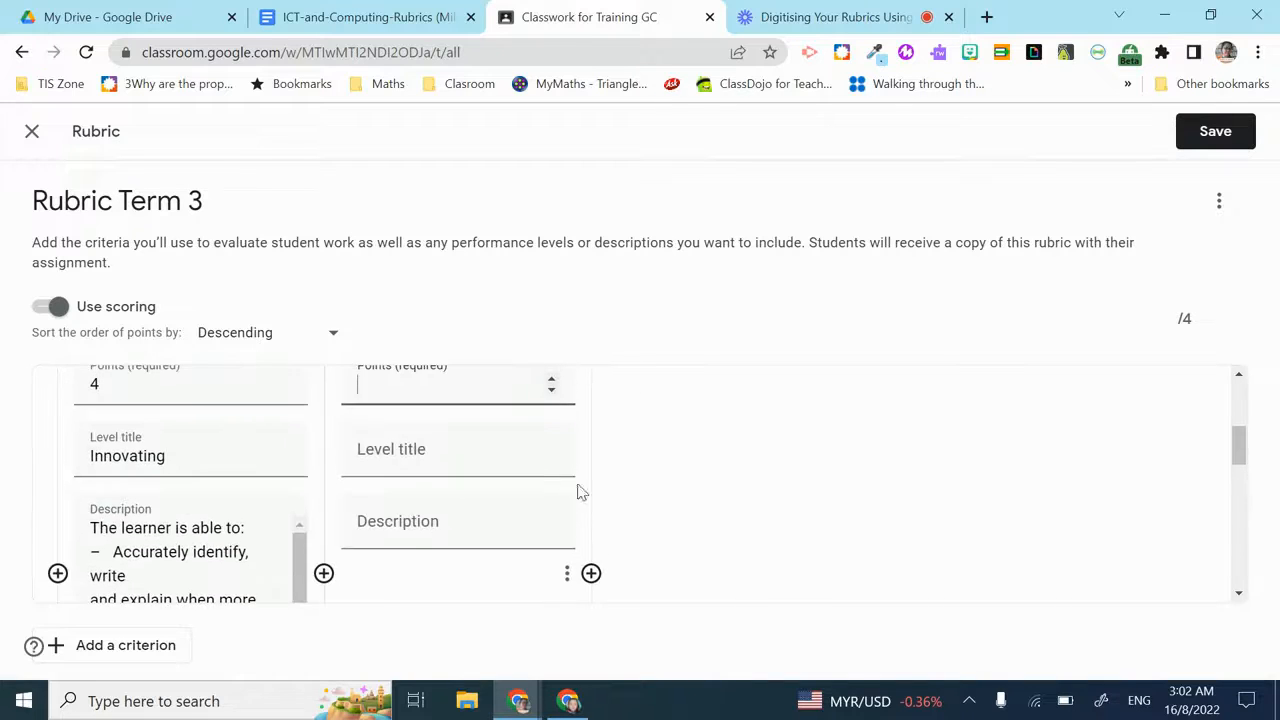
left_click(408, 416)
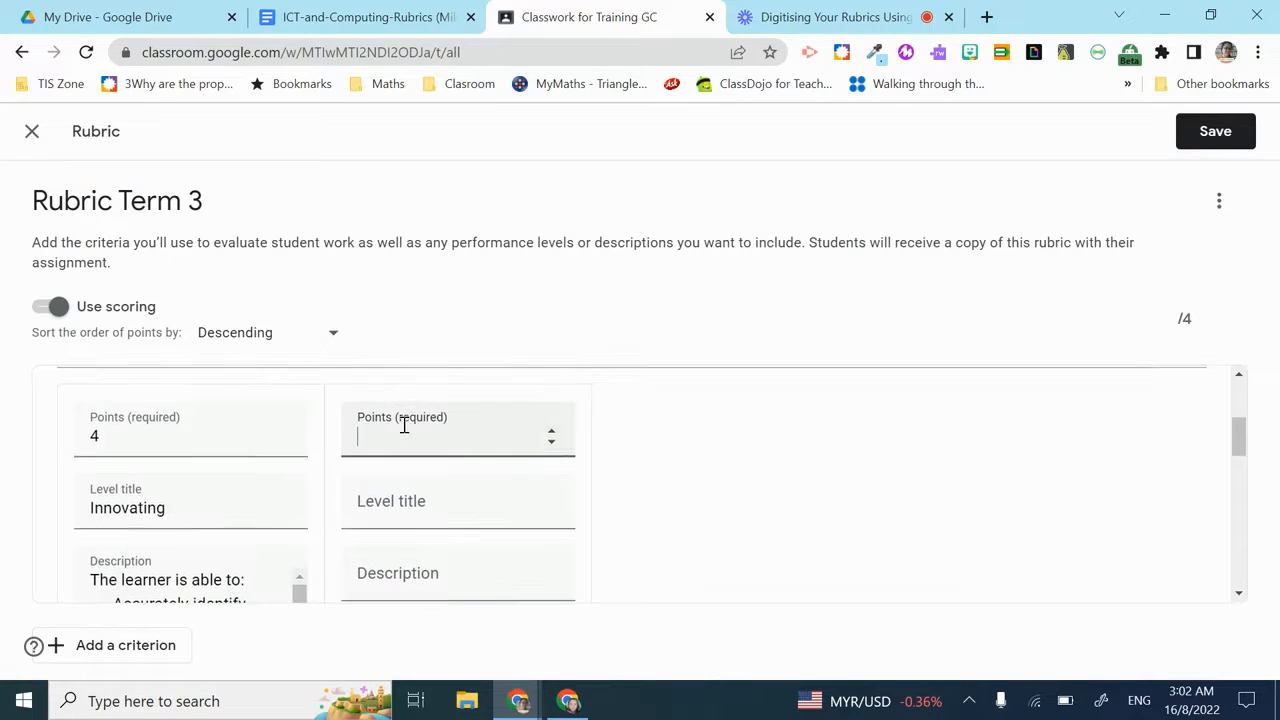
left_click(381, 514)
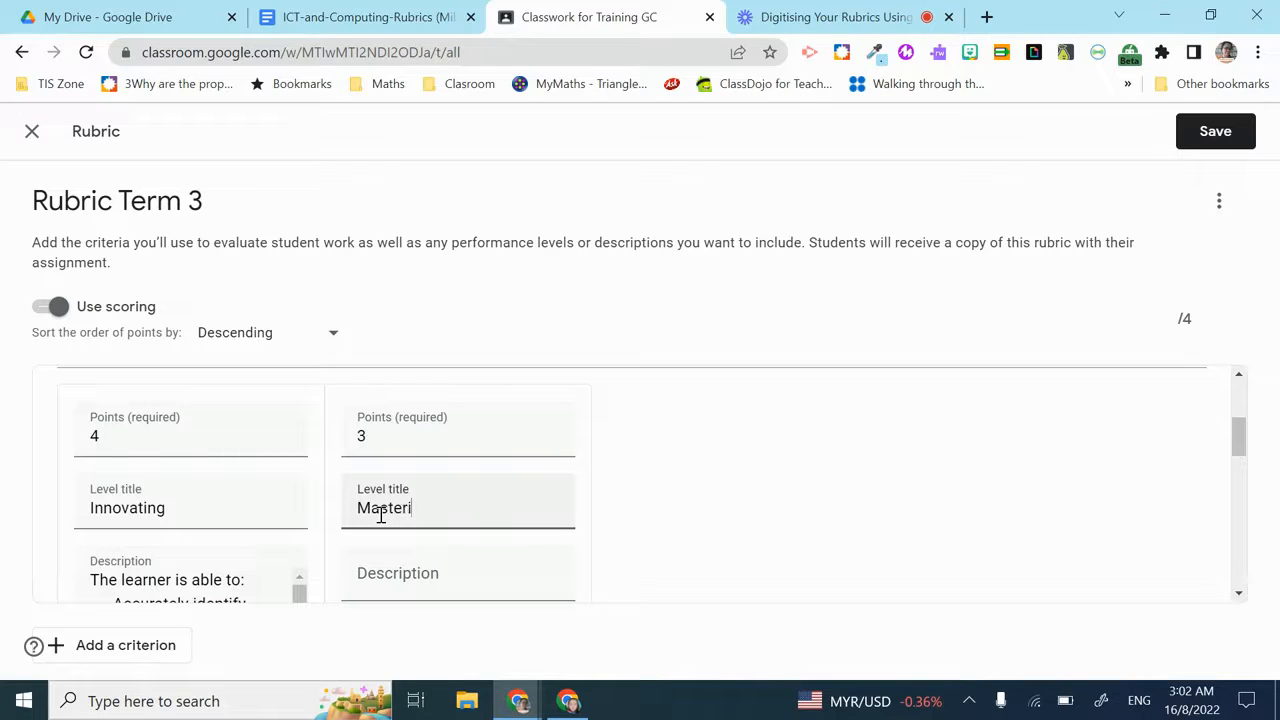
Step: Add a third level after Mastering in the first criterion
scroll(400, 523, "down", 2)
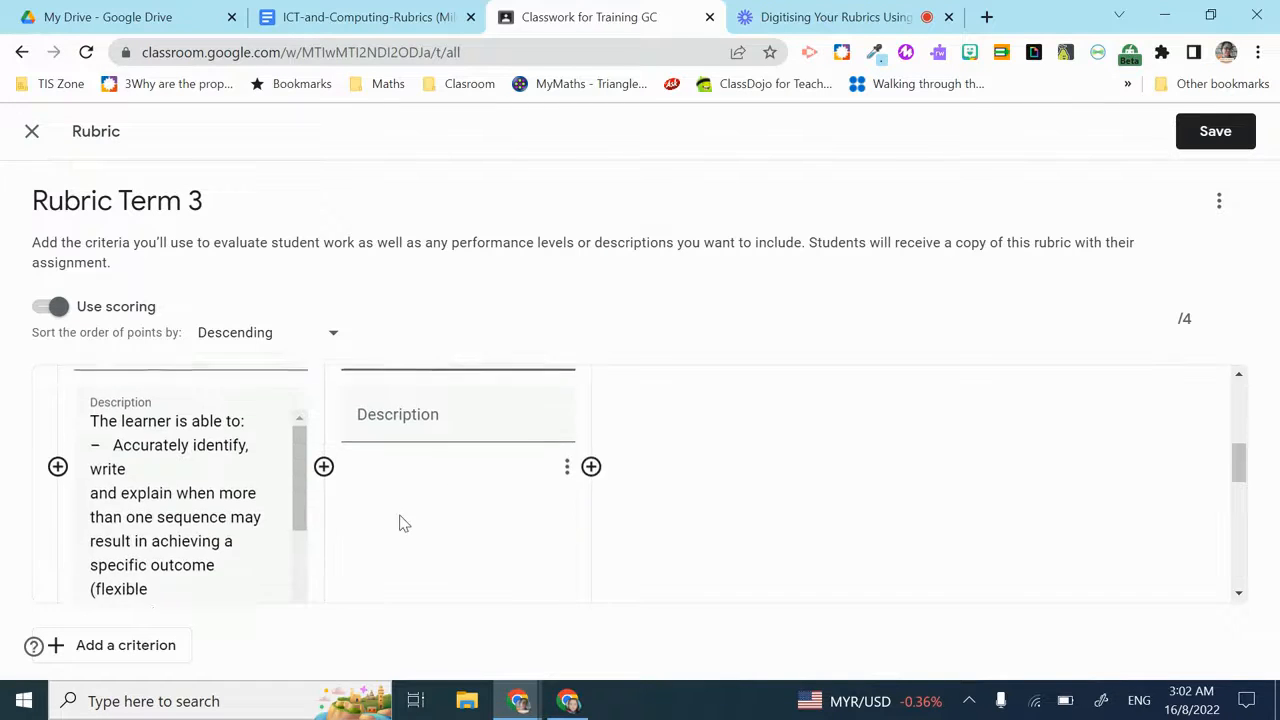
left_click(590, 451)
scroll(791, 499, "up", 3)
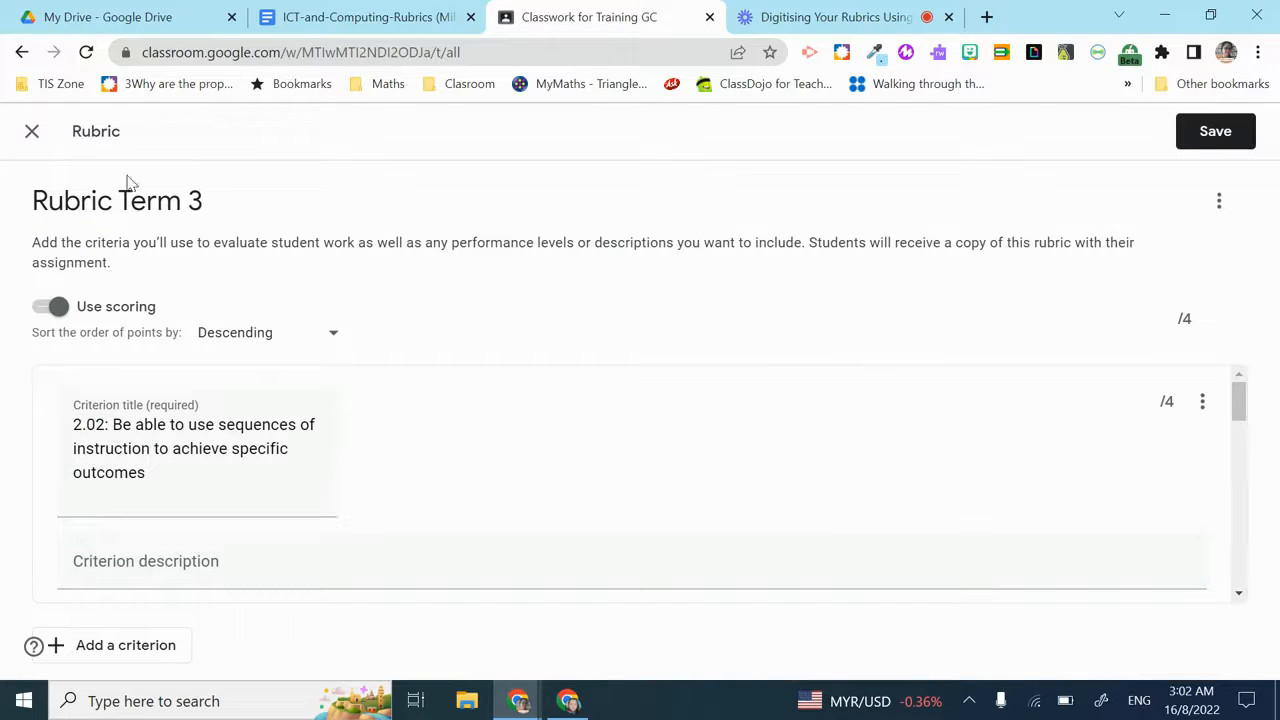
Step: Discard the unsaved rubric and reuse the "DIGITIZE YOUR RUBRIC GC SAMPLE" rubric from Training GC for the assignment
left_click(33, 138)
left_click(752, 452)
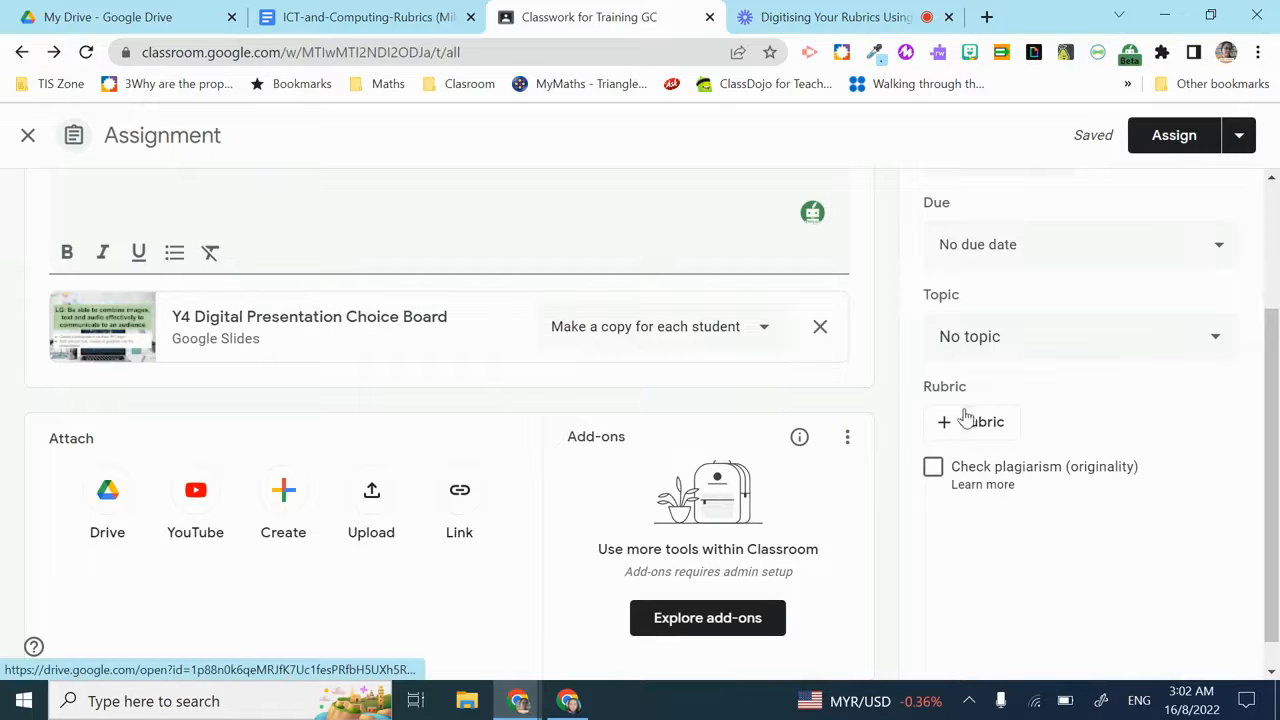
left_click(992, 428)
left_click(997, 496)
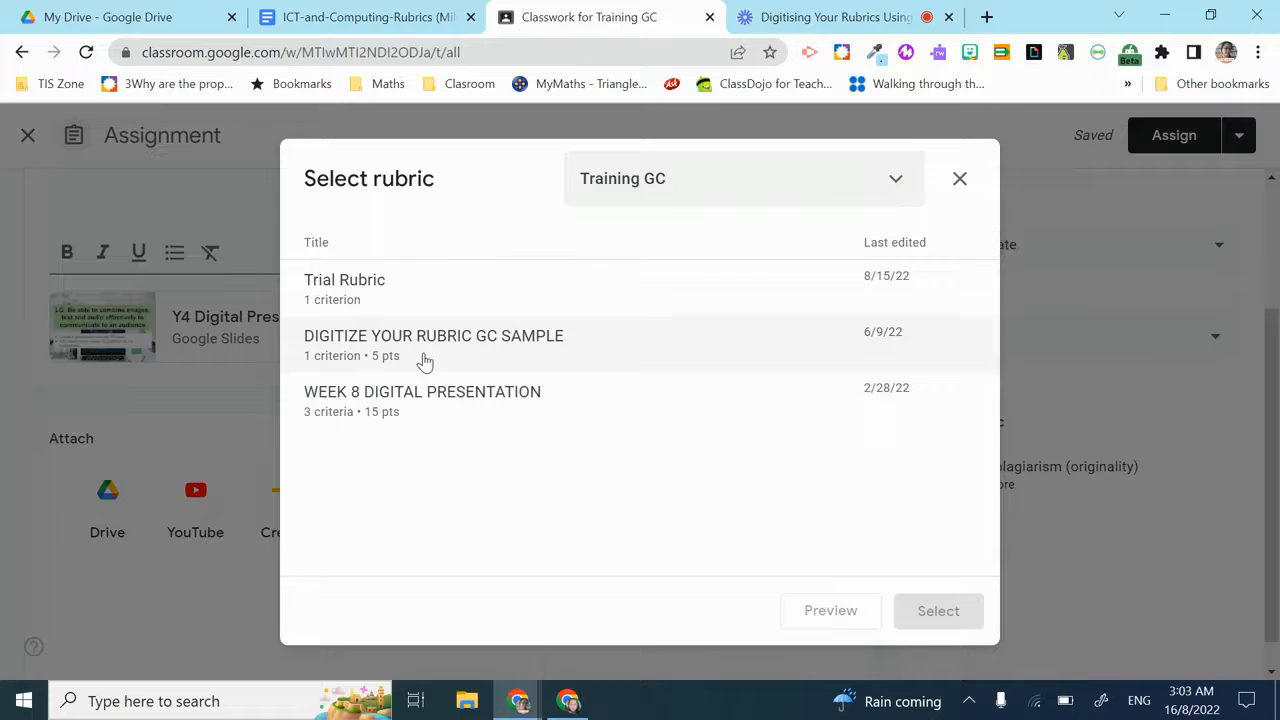
left_click(425, 362)
left_click(938, 610)
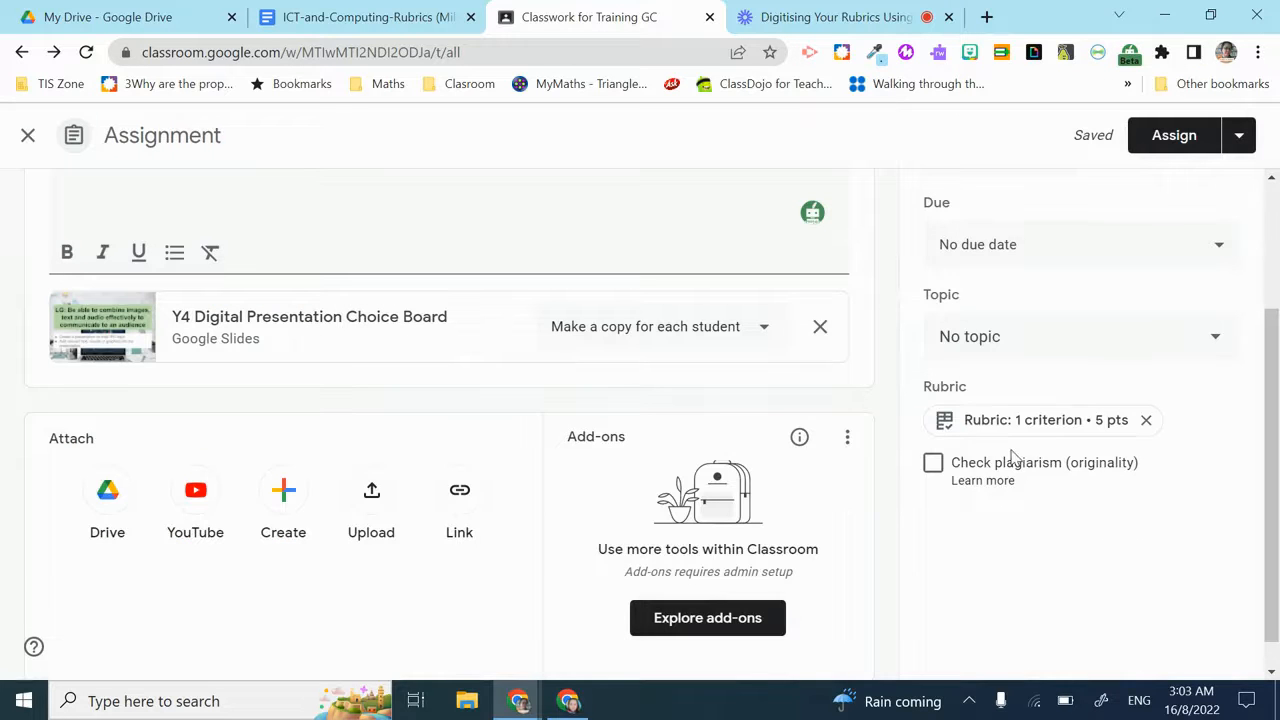
Step: Open the assignment's attached rubric and switch it to editing
left_click(1005, 421)
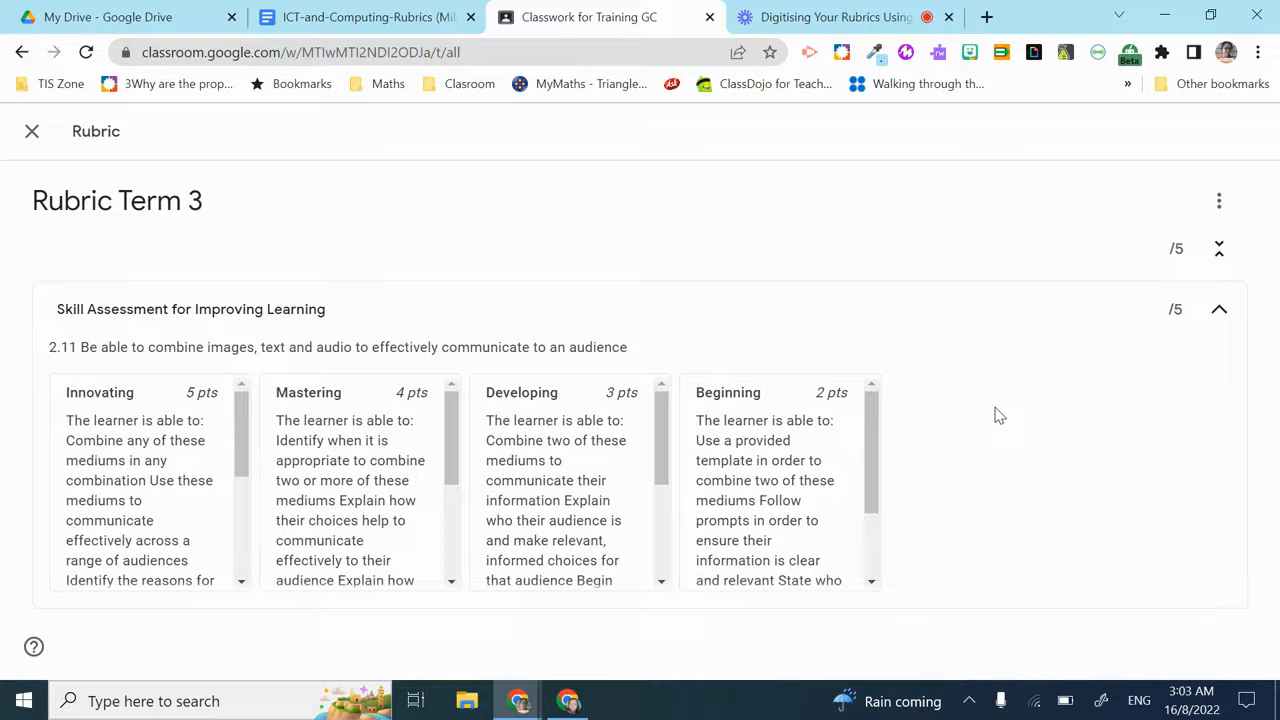
left_click(1229, 215)
left_click(1143, 262)
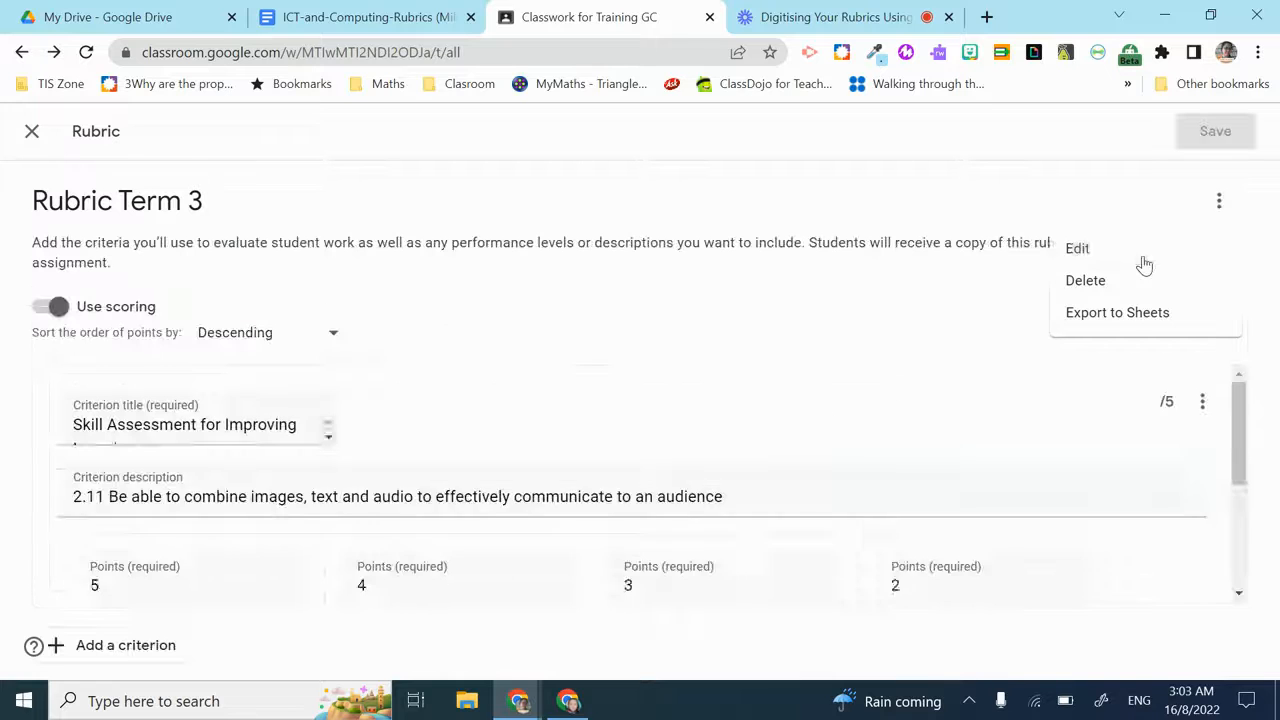
Step: Set the points of the Innovating, Mastering and Developing levels to 4, 3 and 2, and open the Beginning level's points for editing
scroll(214, 500, "down", 2)
scroll(216, 500, "up", 2)
scroll(216, 495, "down", 3)
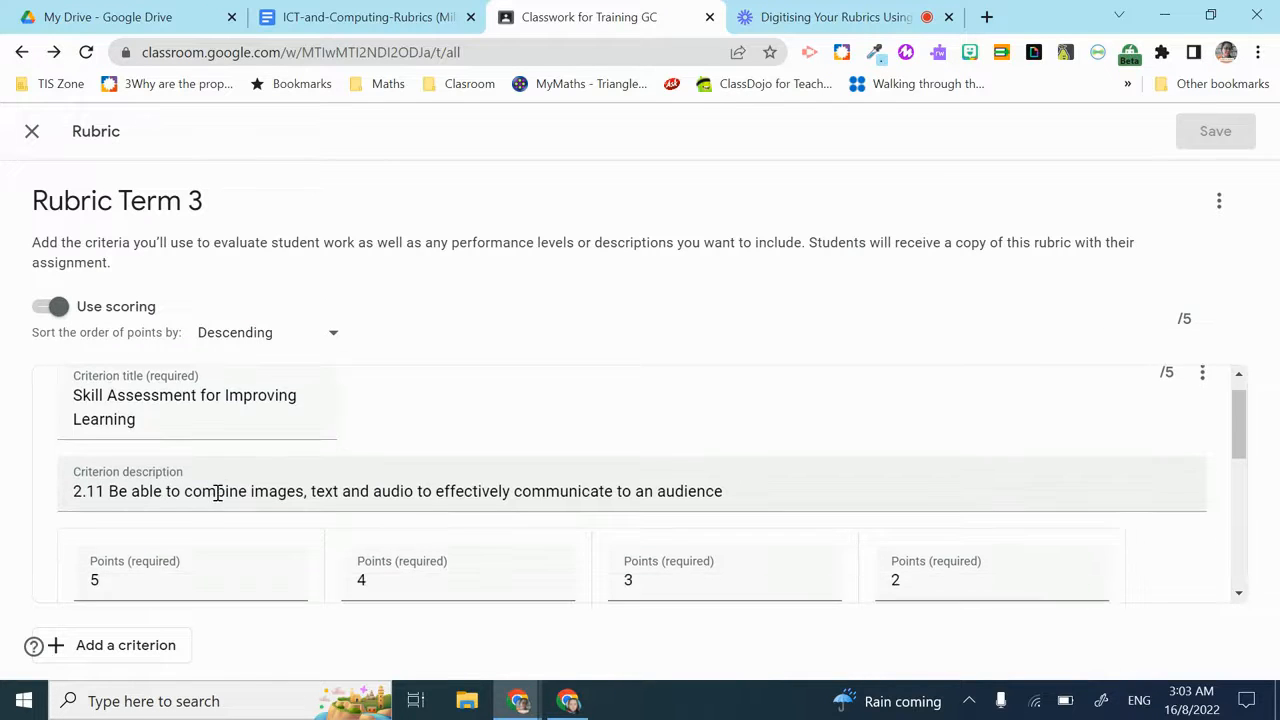
scroll(209, 515, "up", 2)
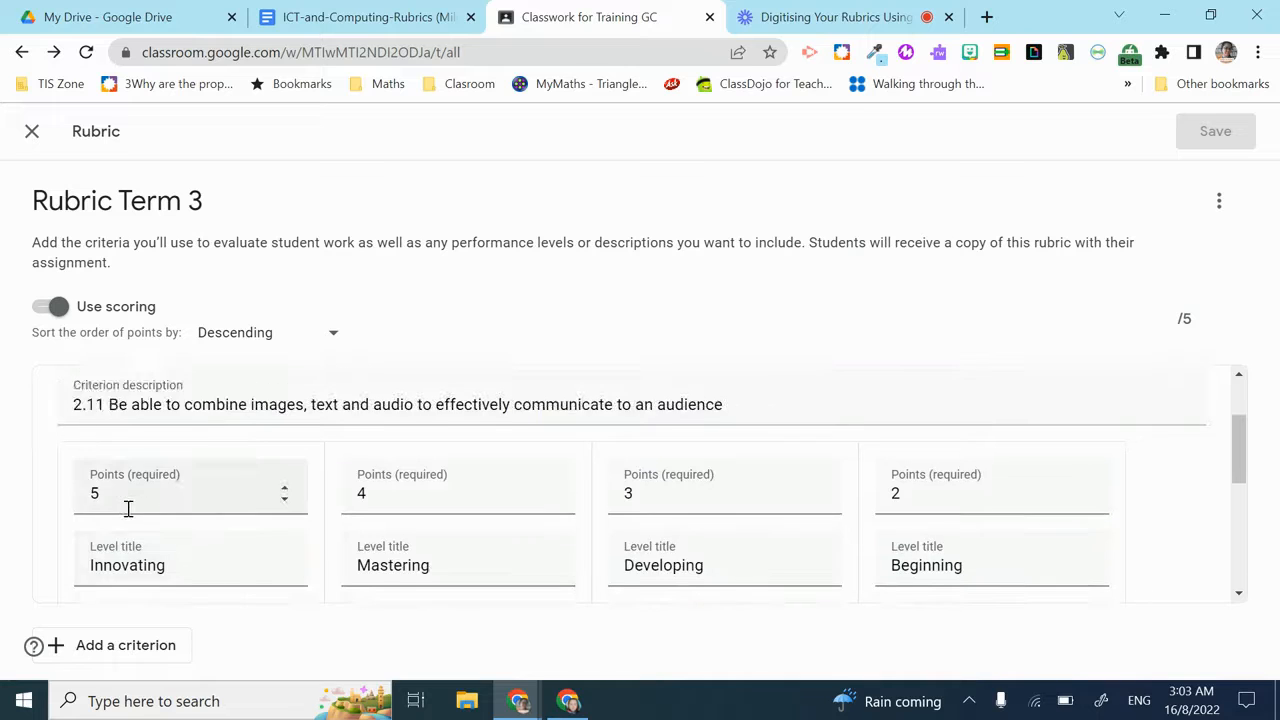
left_click(128, 509)
key("BackSpace")
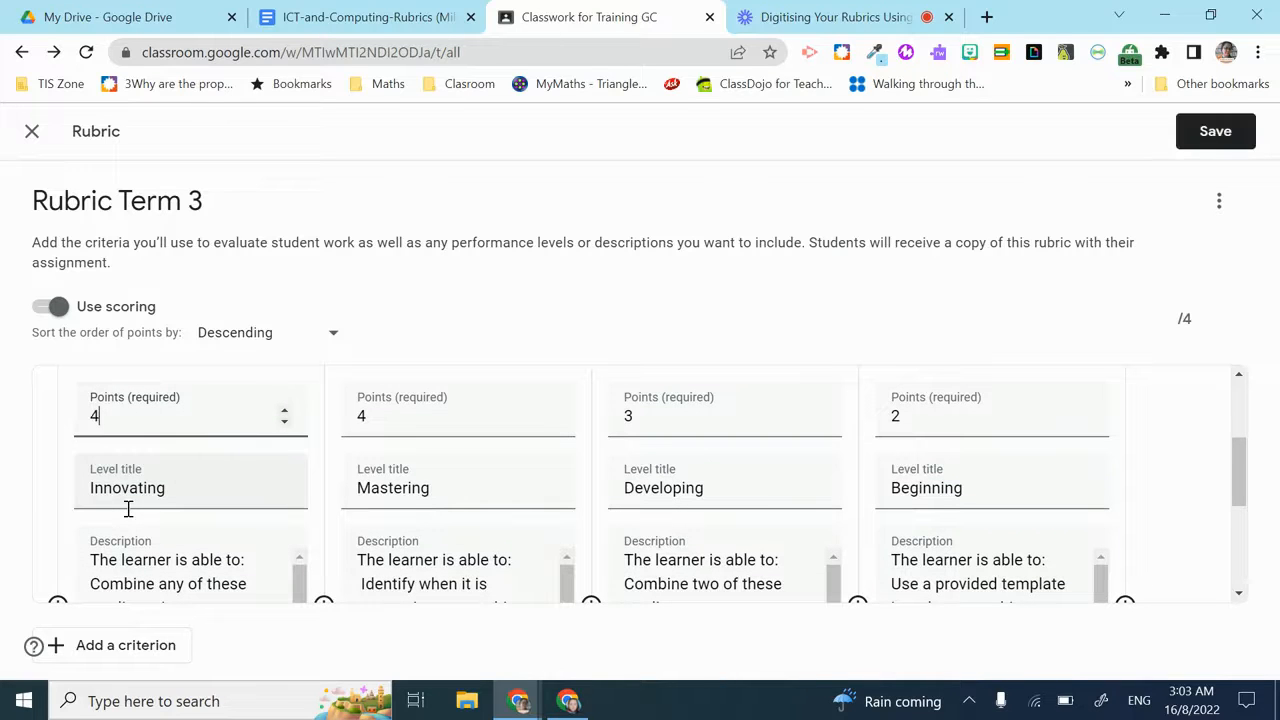
left_click(391, 415)
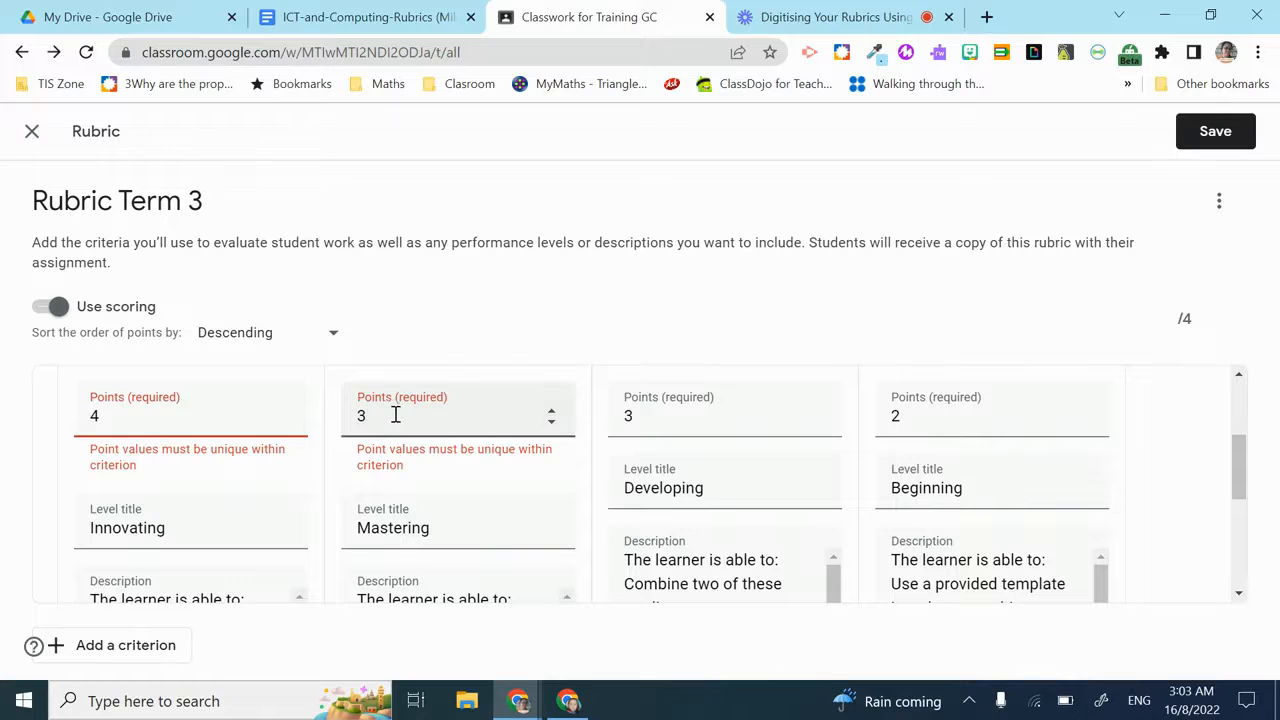
left_click(643, 426)
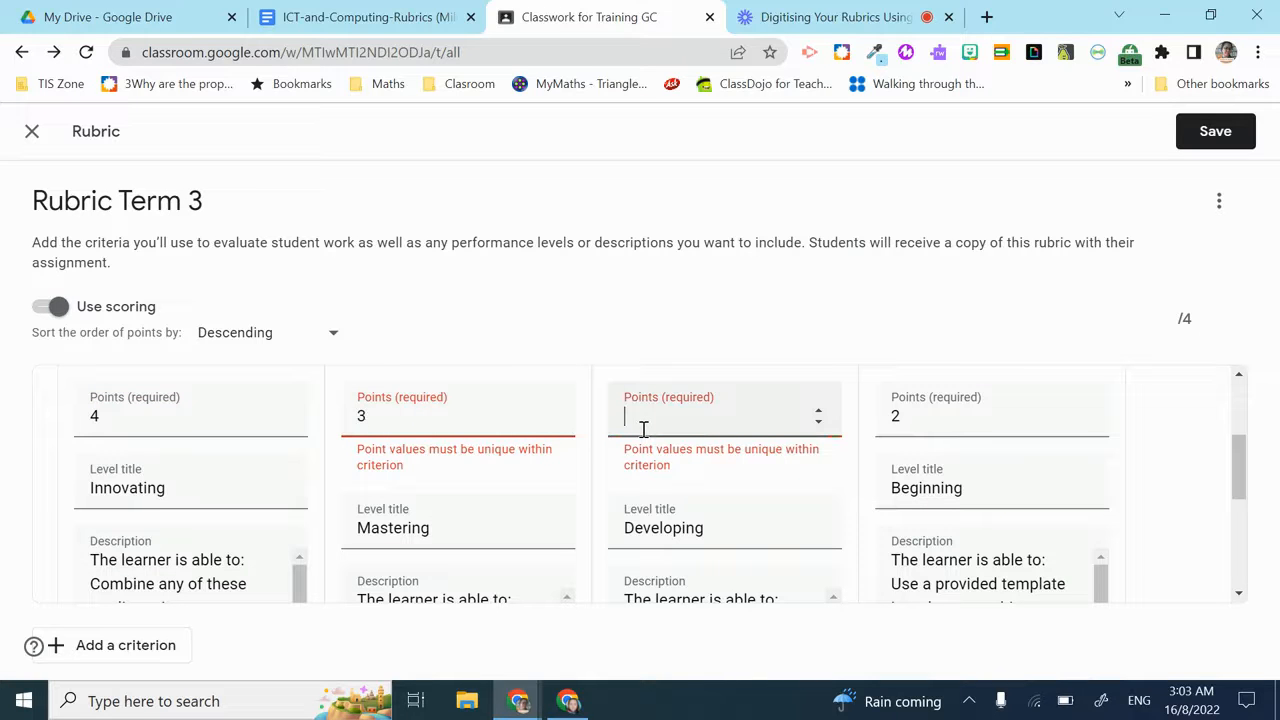
left_click(913, 421)
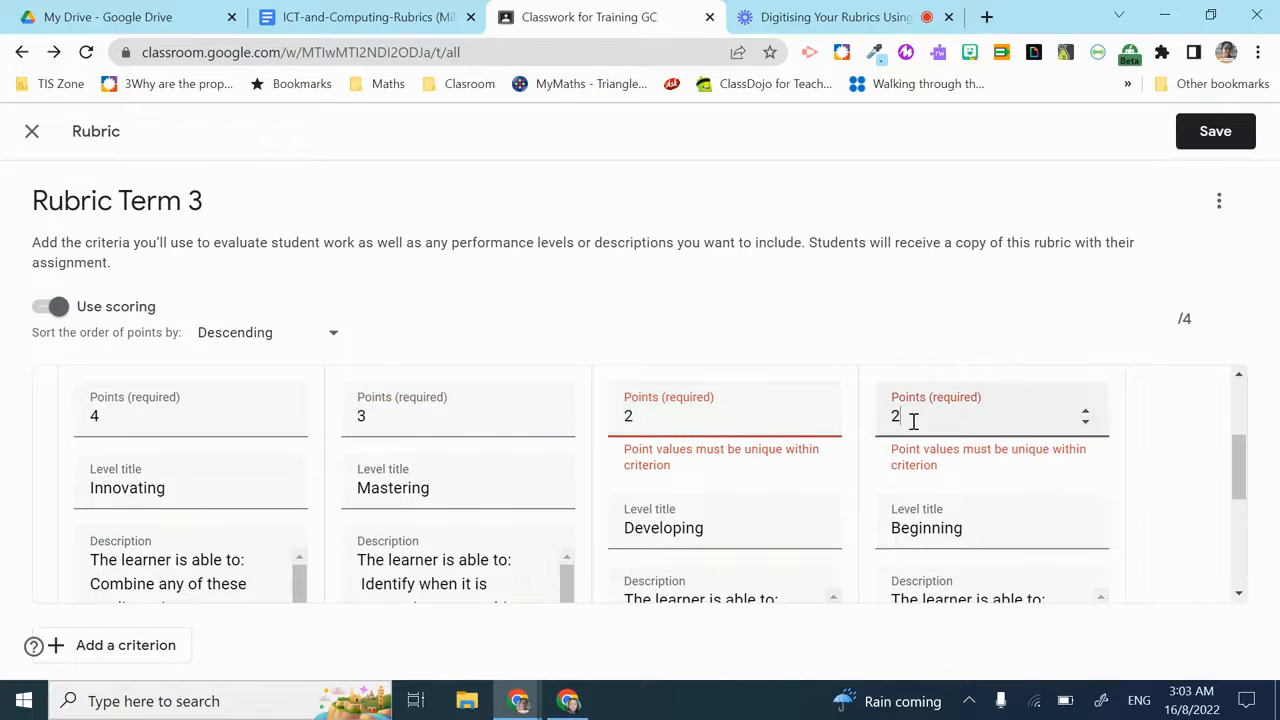
scroll(913, 421, "down", 2)
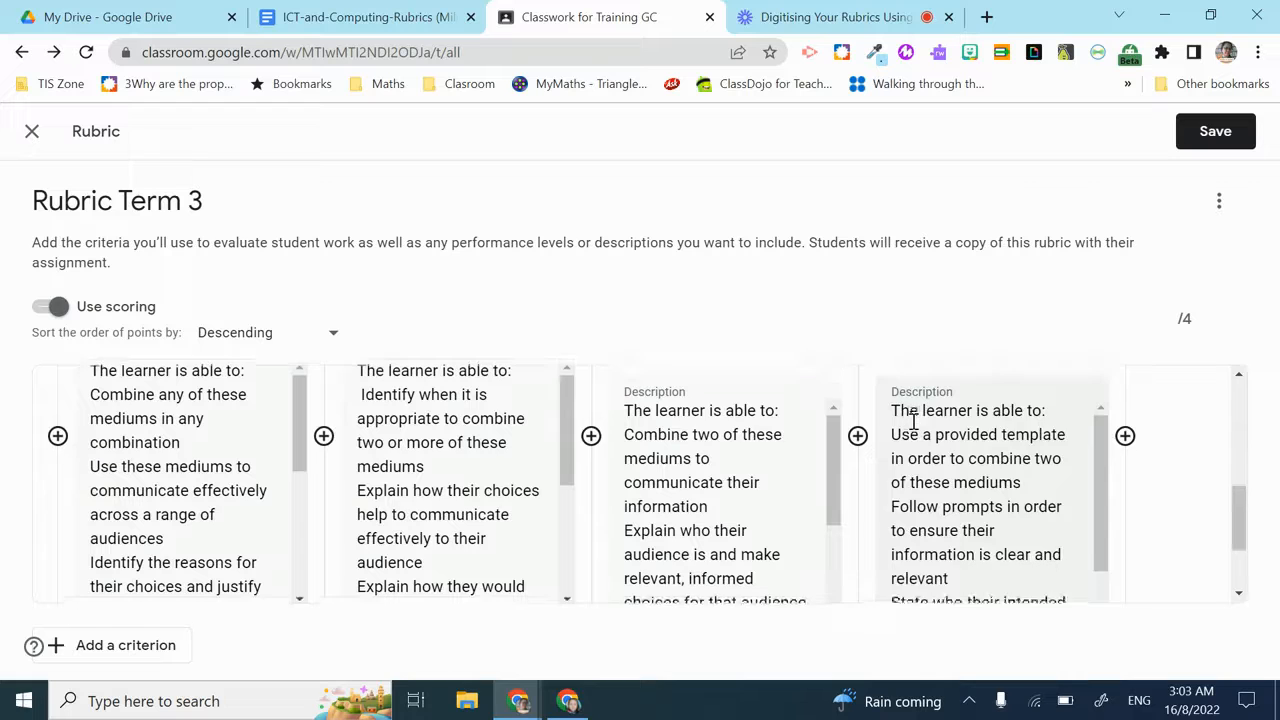
Step: Set the Beginning level's points to 1 and save the rubric
scroll(913, 421, "up", 2)
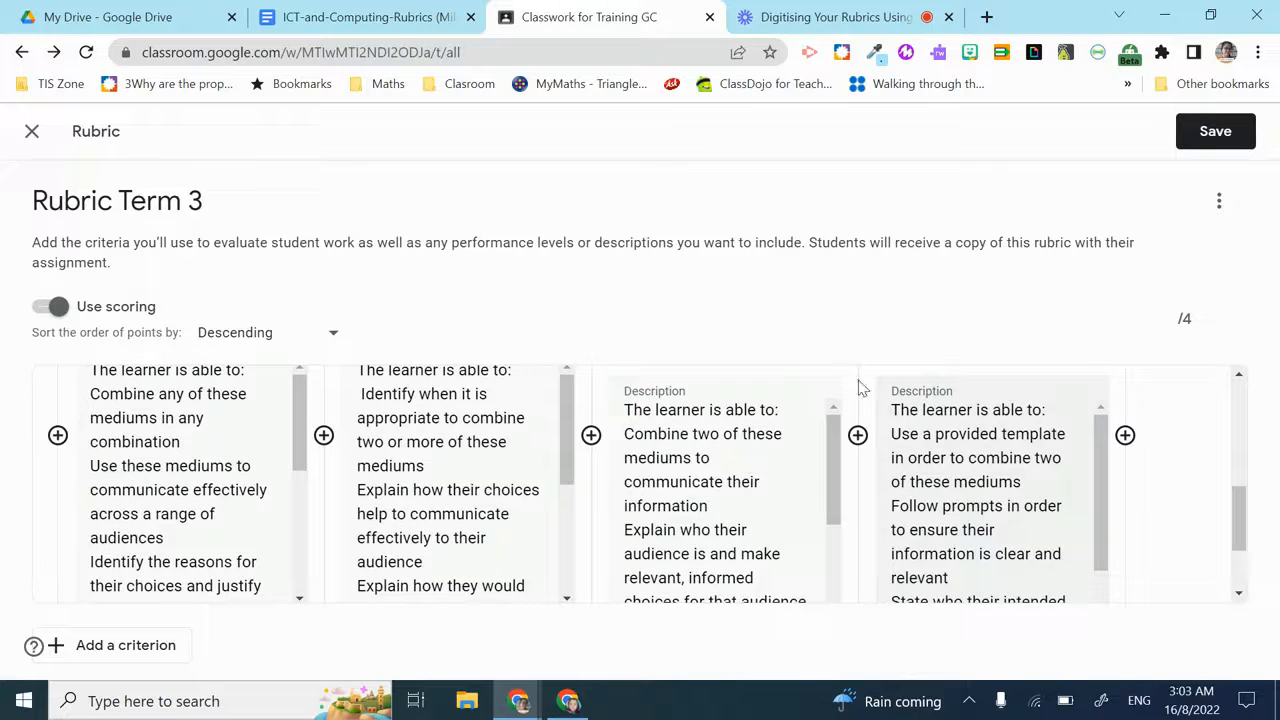
scroll(791, 409, "up", 3)
left_click(1226, 138)
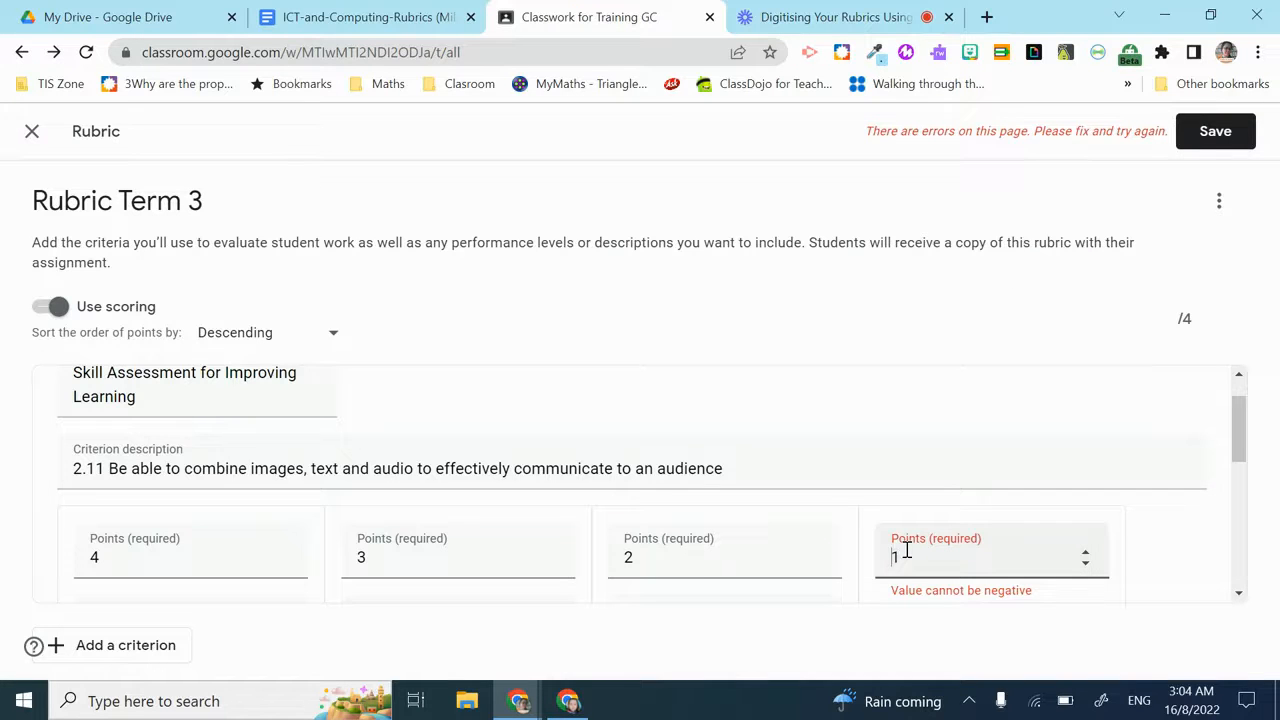
left_click(1198, 133)
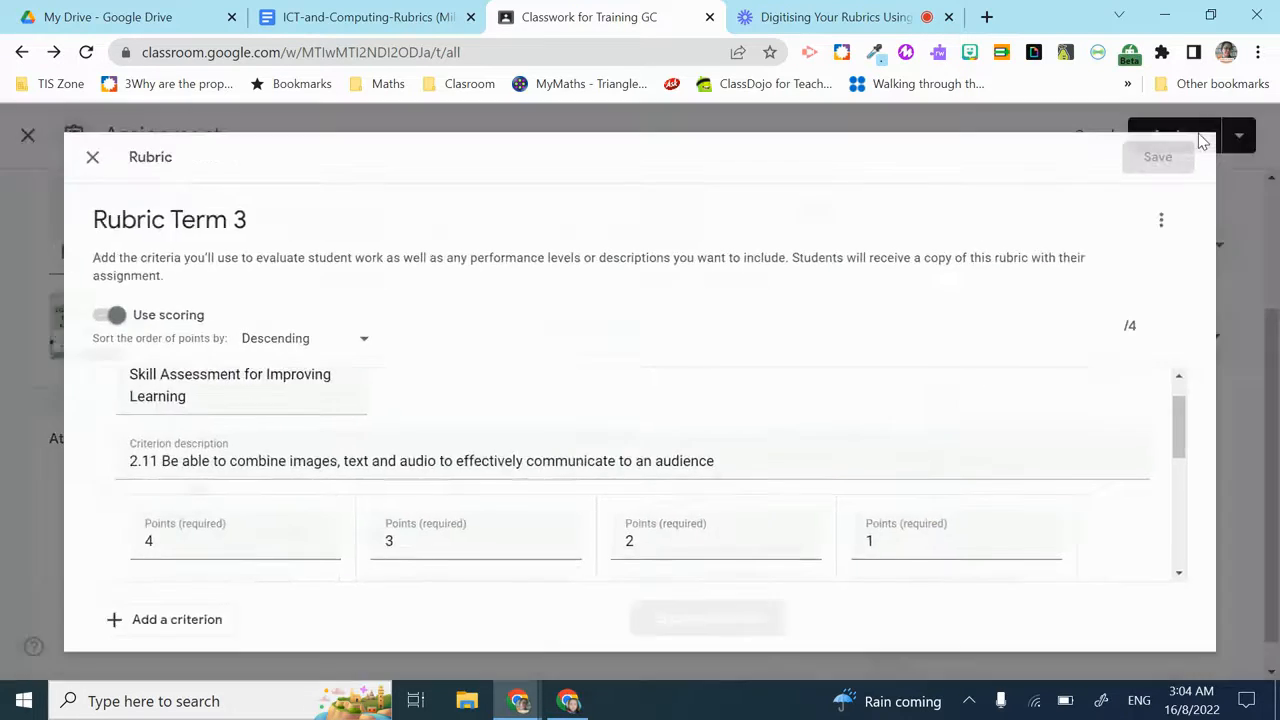
Step: Assign the Rubric Term 3 assignment to all students in Training GC
scroll(1100, 531, "up", 1)
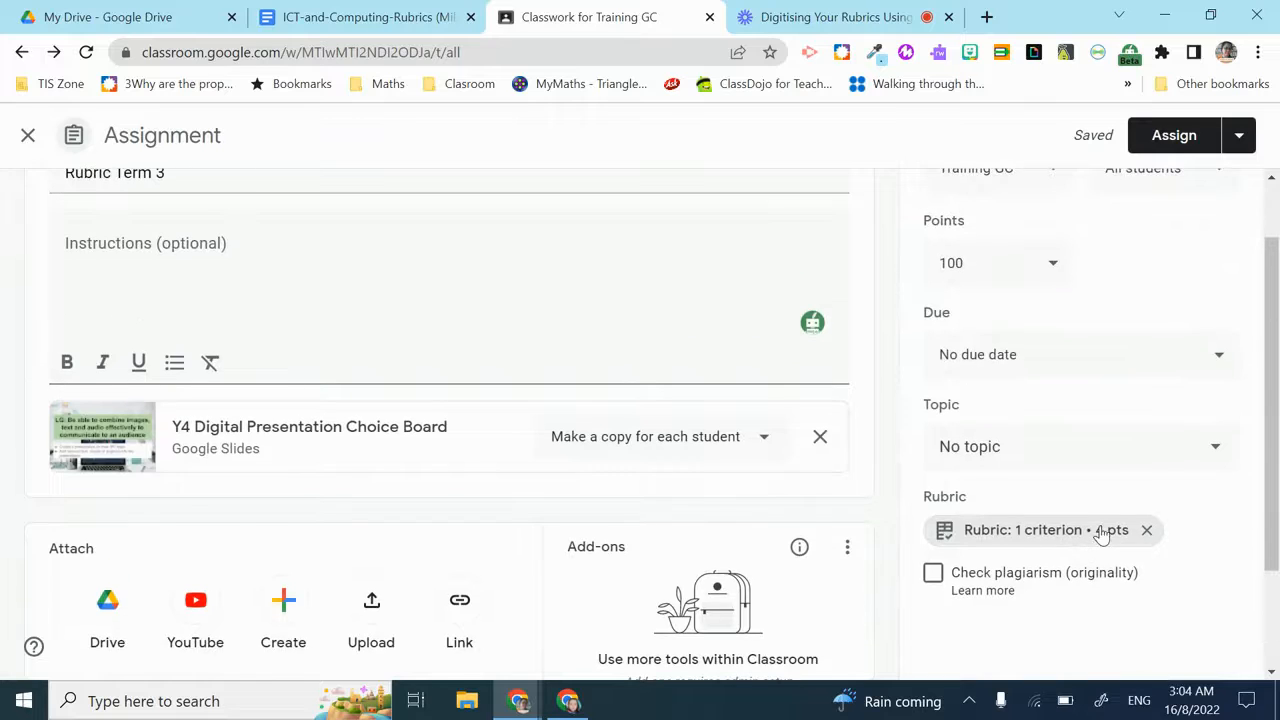
scroll(1100, 535, "up", 1)
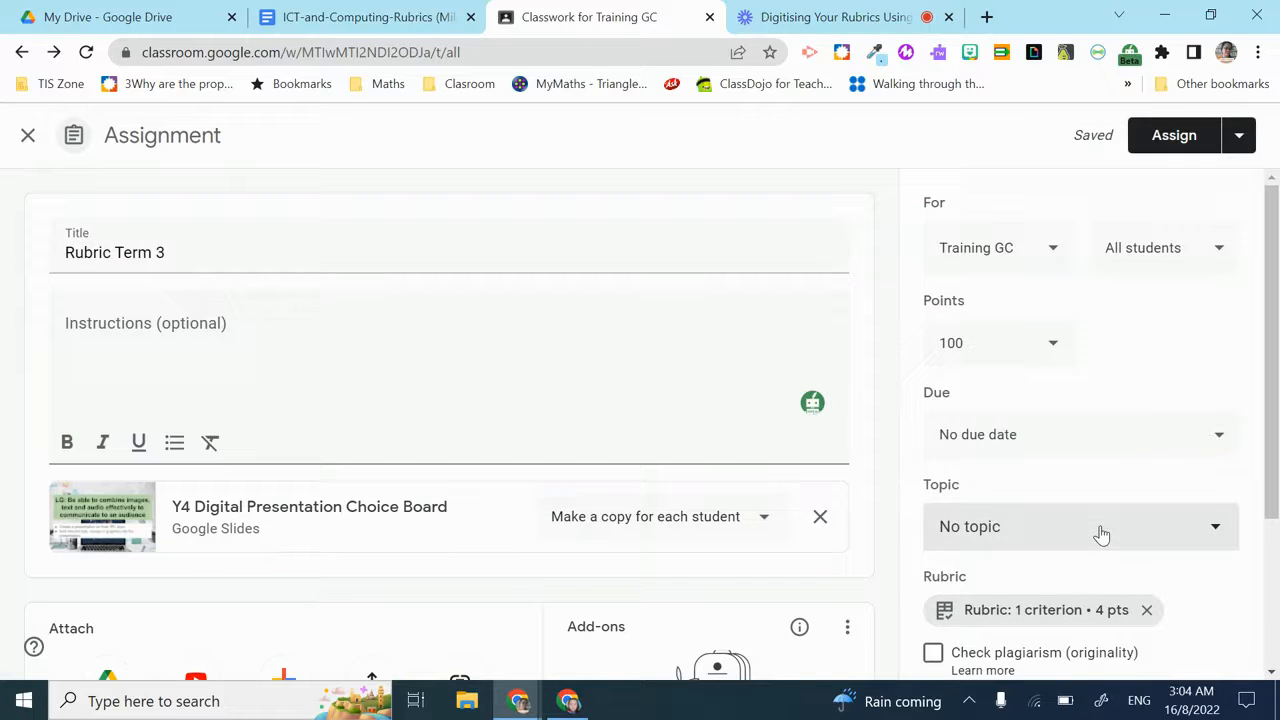
left_click(1184, 145)
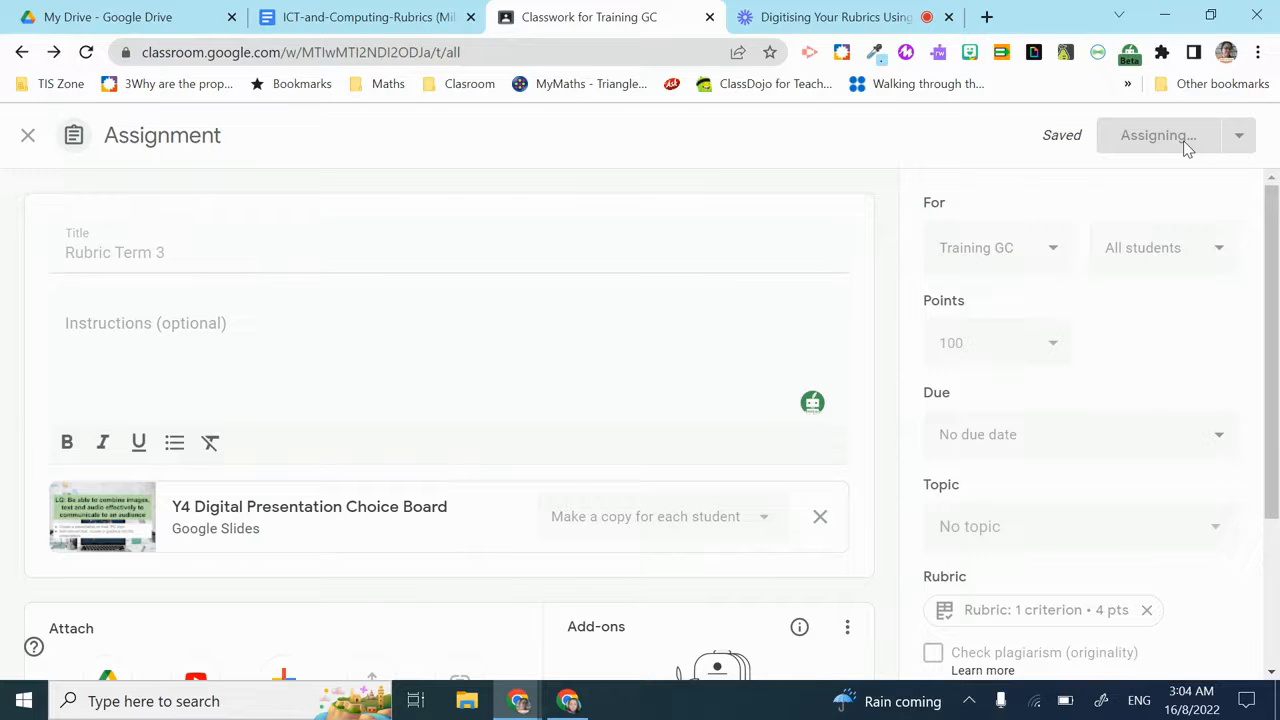
Step: Switch to the student account's browser profile
left_click(1230, 56)
scroll(1108, 455, "down", 2)
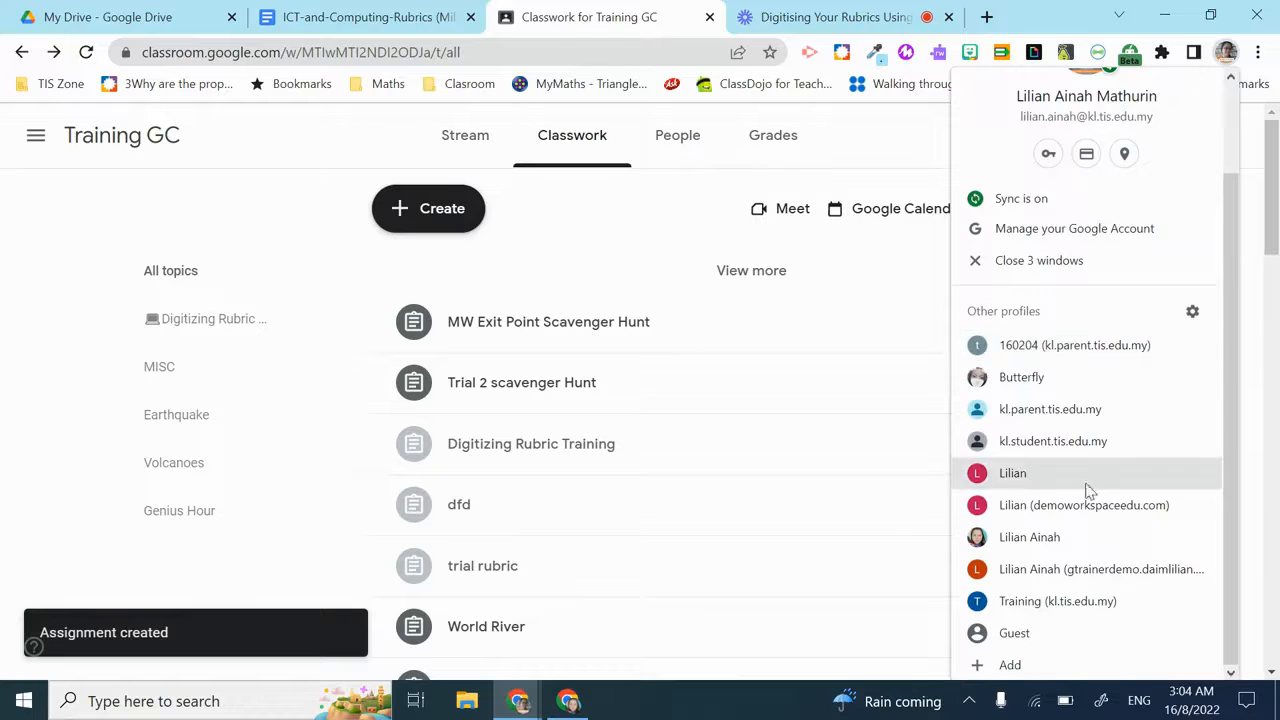
left_click(1068, 347)
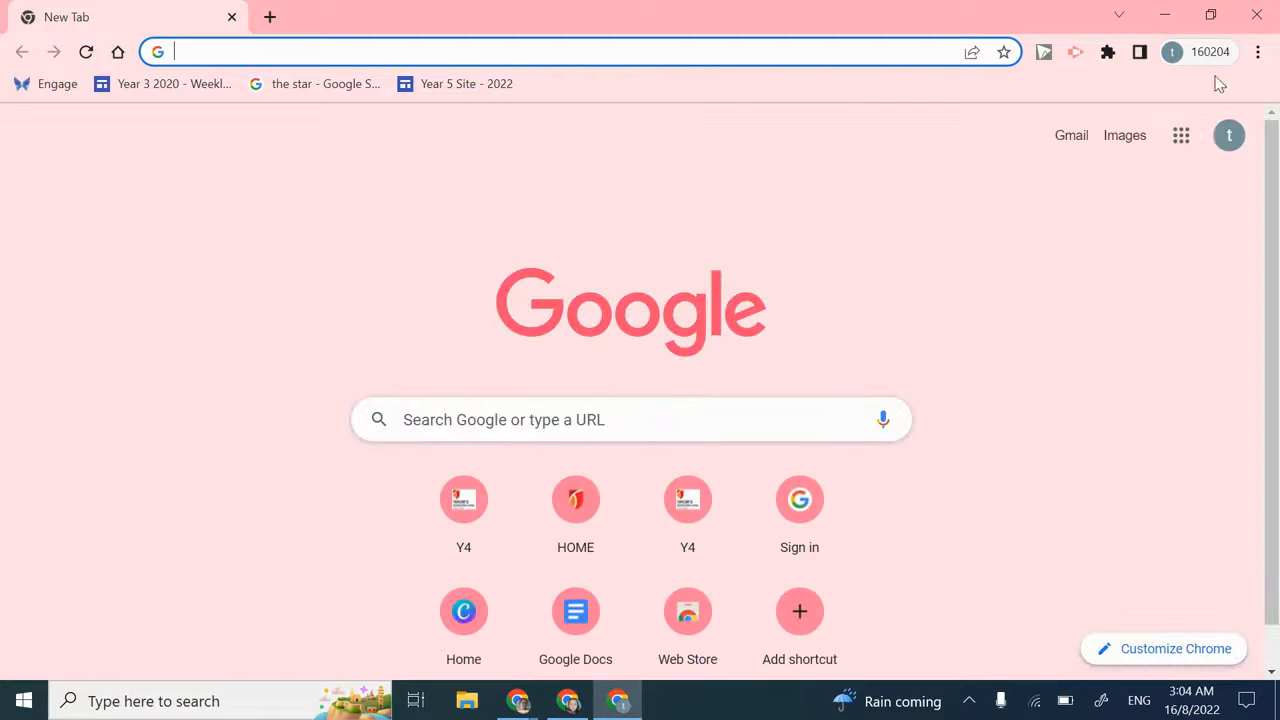
Step: Open Google Classroom as the student and open the Rubric Term 3 assignment in the Training GC class
left_click(1181, 135)
scroll(1148, 485, "down", 5)
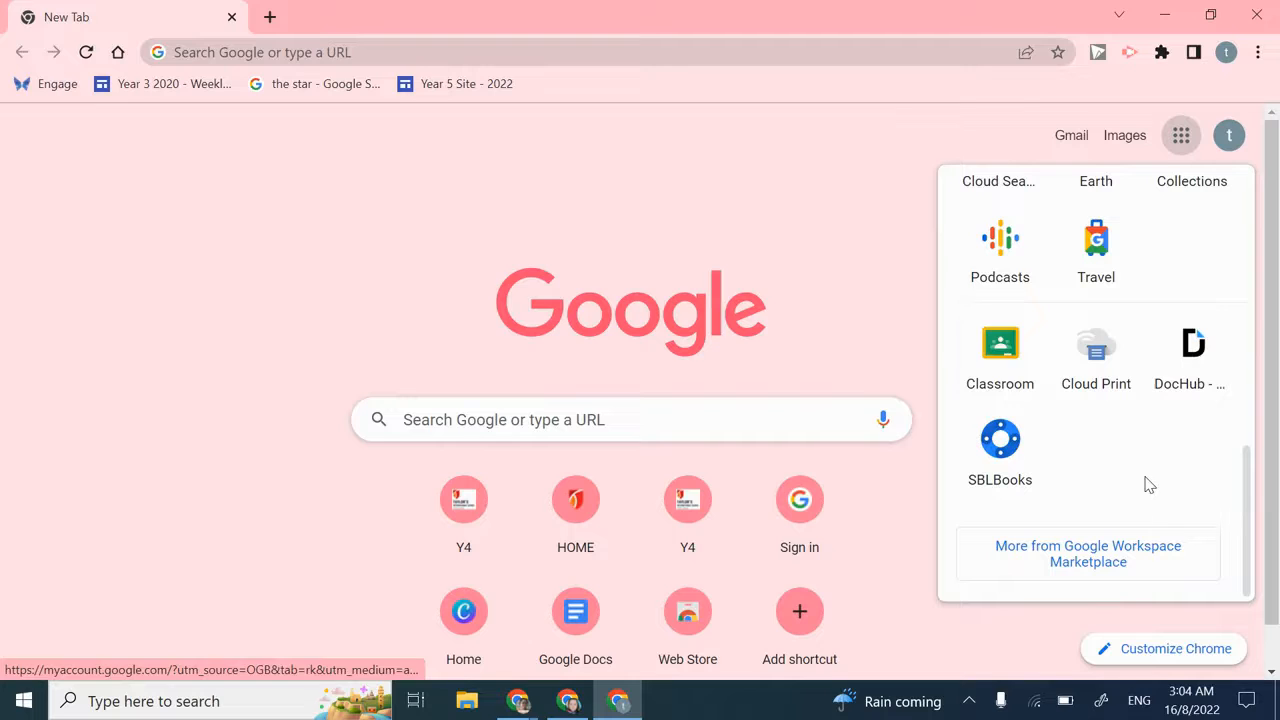
left_click(1000, 352)
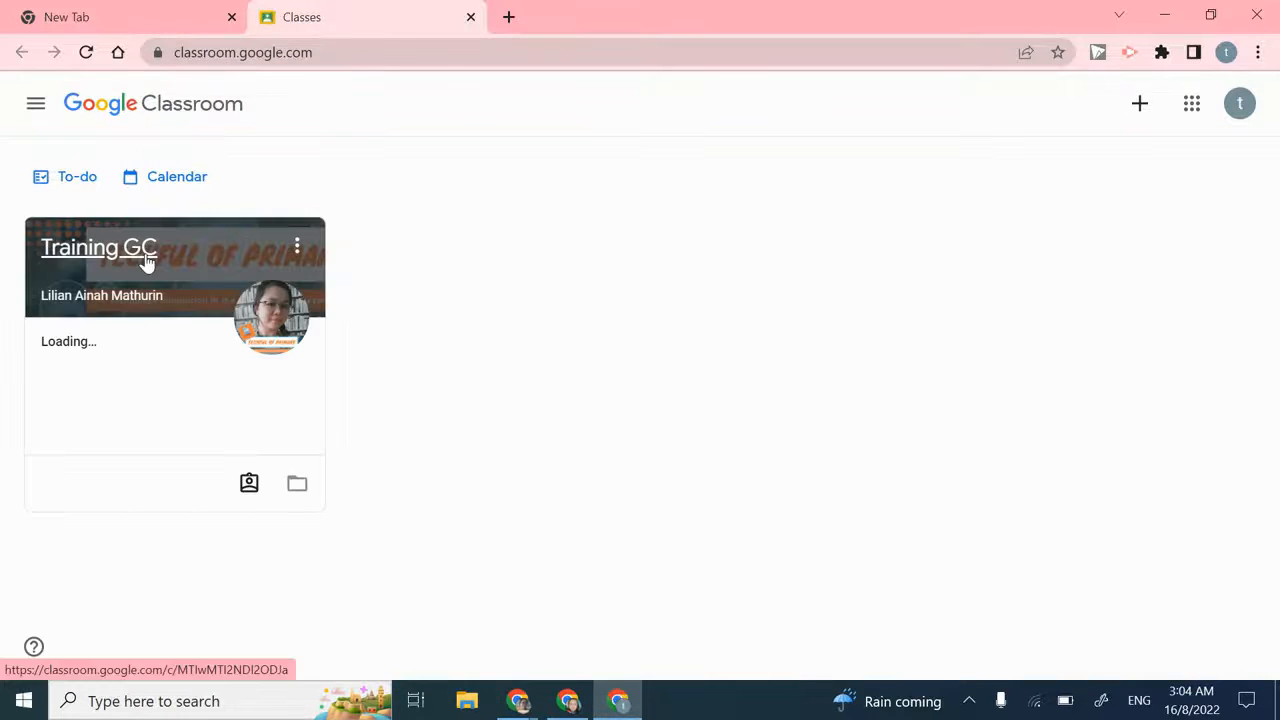
left_click(146, 252)
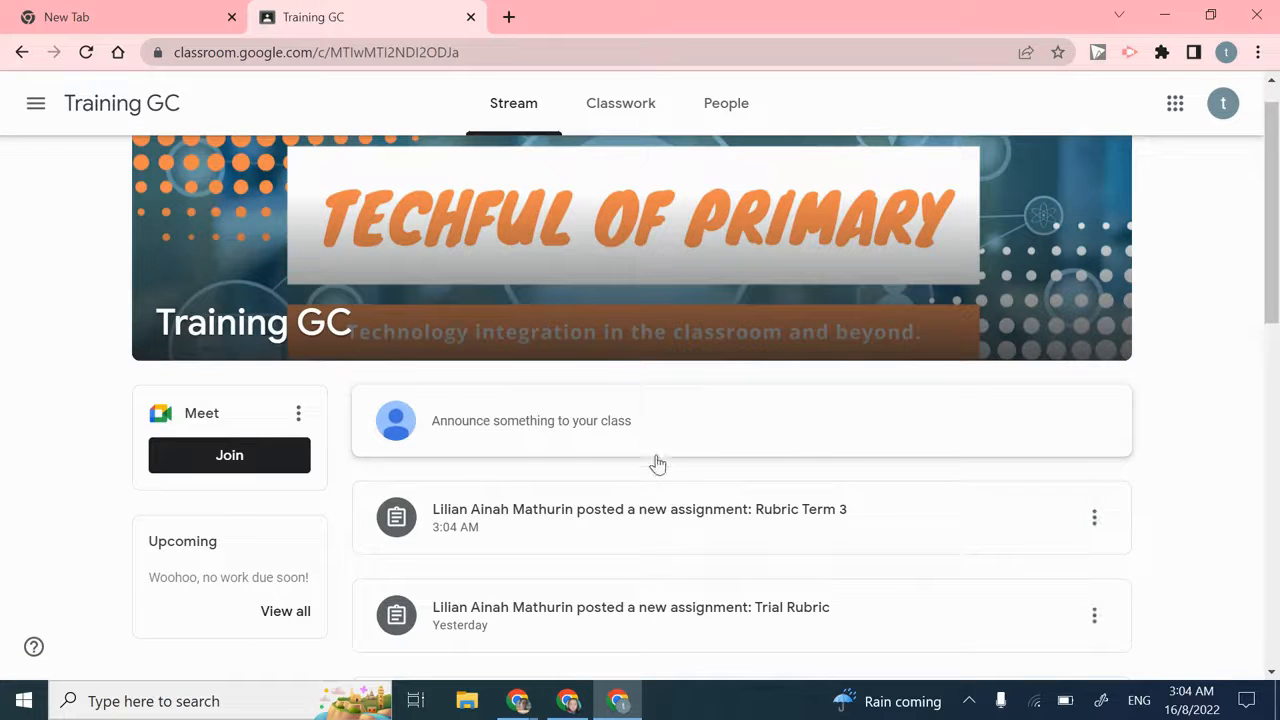
left_click(642, 519)
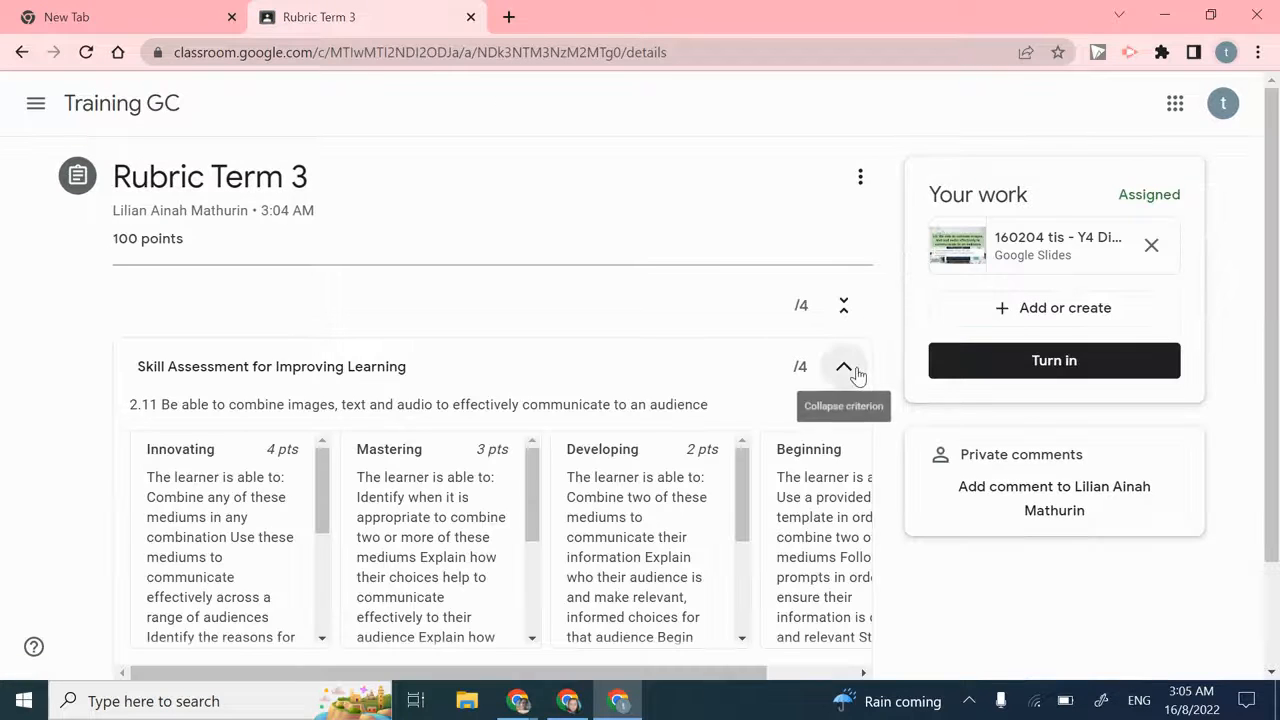
Step: Examine the assignment's Skill Assessment for Improving Learning criterion and its level descriptions from the student's view
left_click(851, 370)
left_click(853, 369)
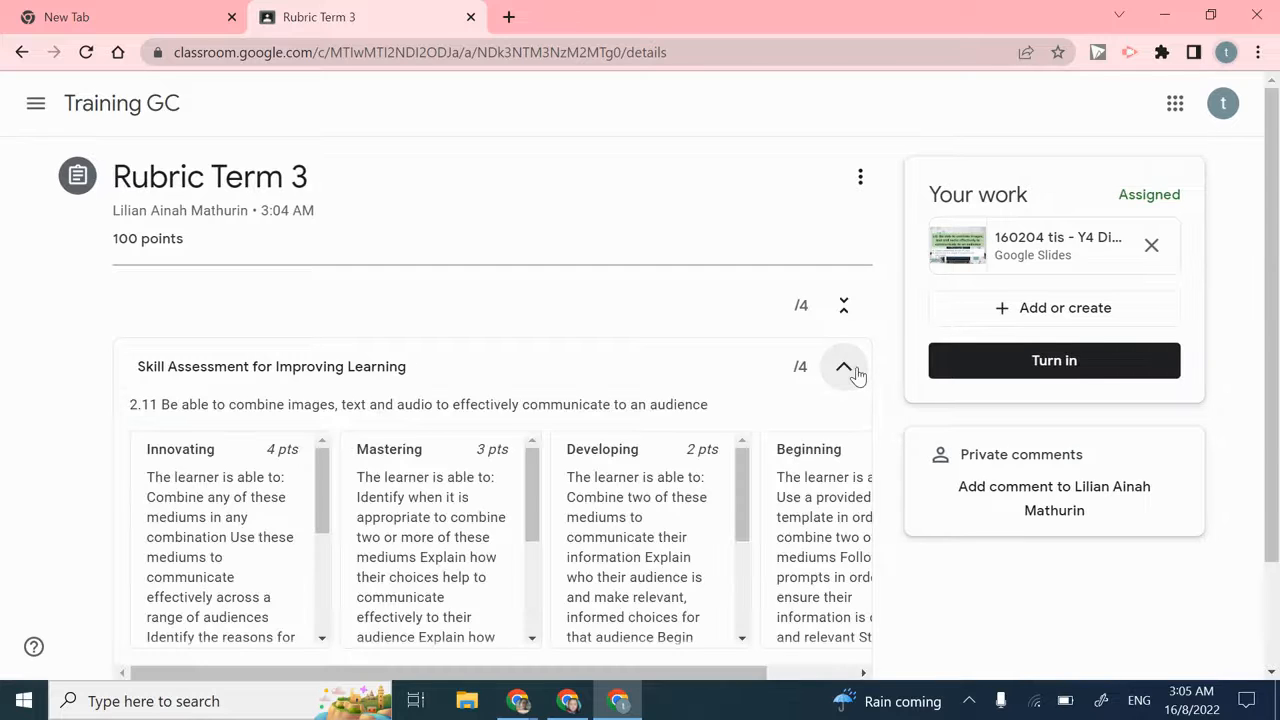
scroll(640, 400, "down", 1)
scroll(634, 400, "down", 1)
scroll(640, 400, "right", 1)
scroll(640, 402, "left", 1)
scroll(640, 405, "up", 2)
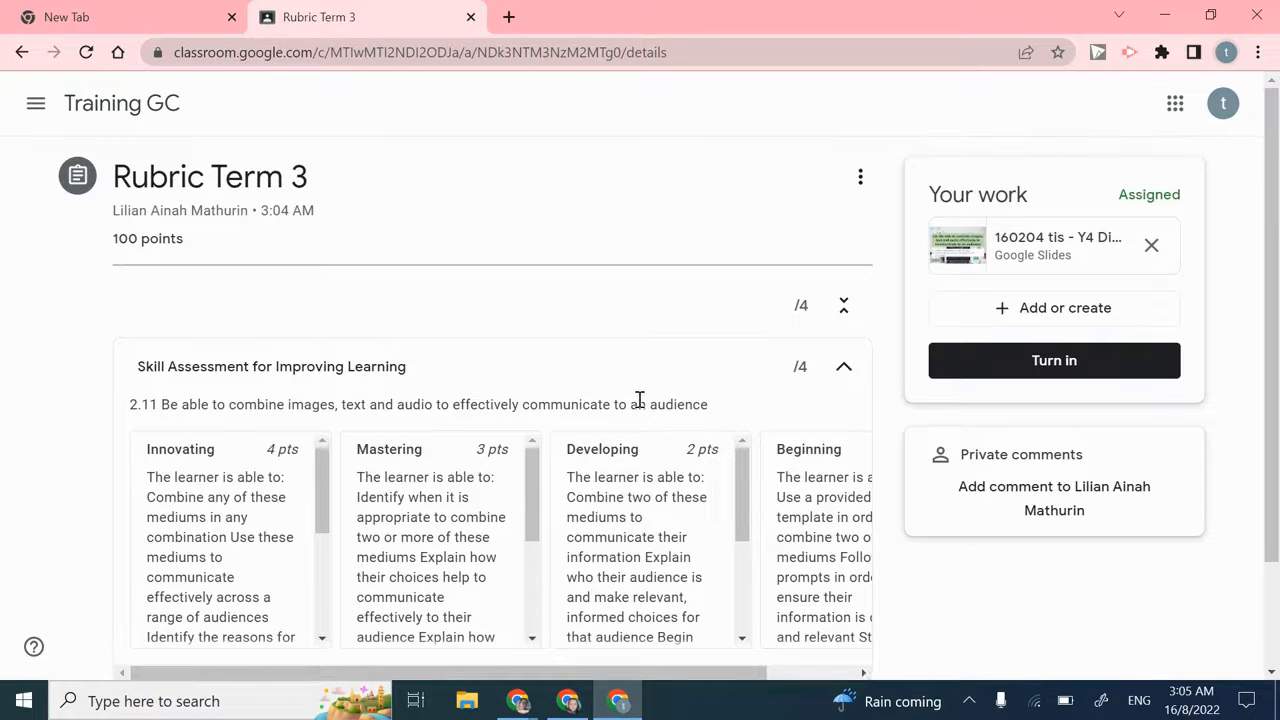
scroll(640, 400, "down", 1)
scroll(618, 490, "down", 3)
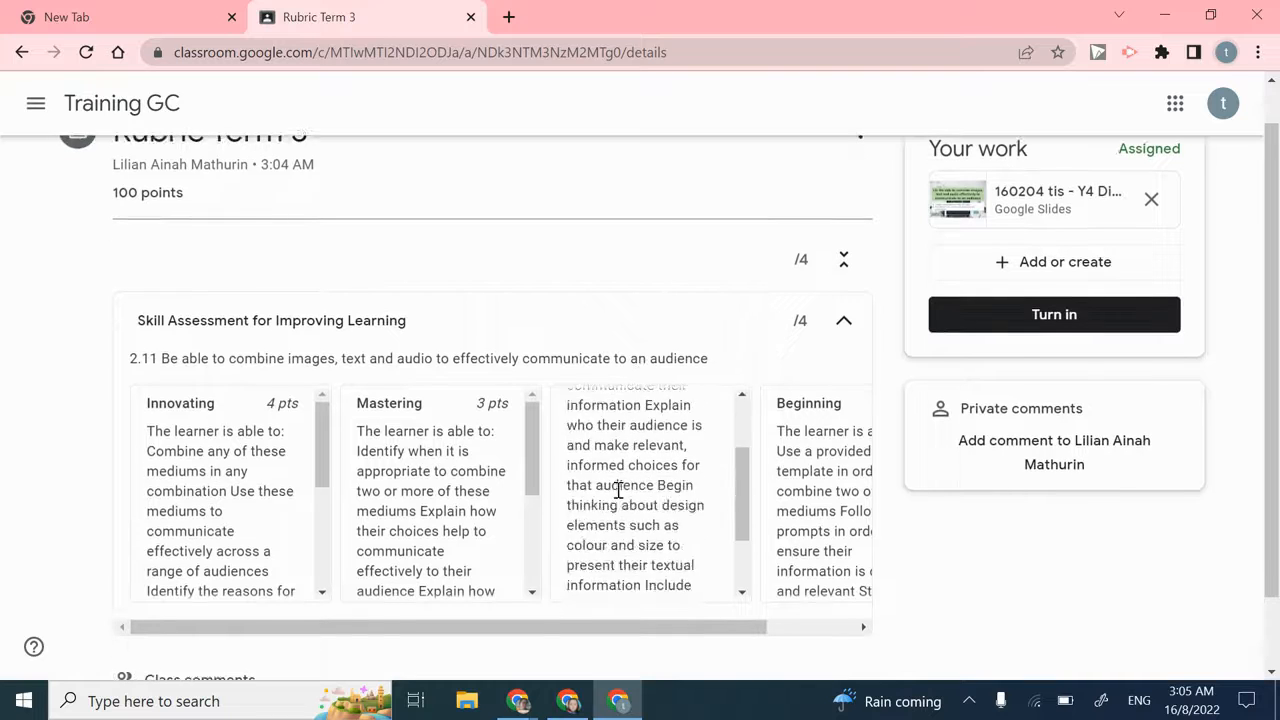
scroll(752, 332, "up", 1)
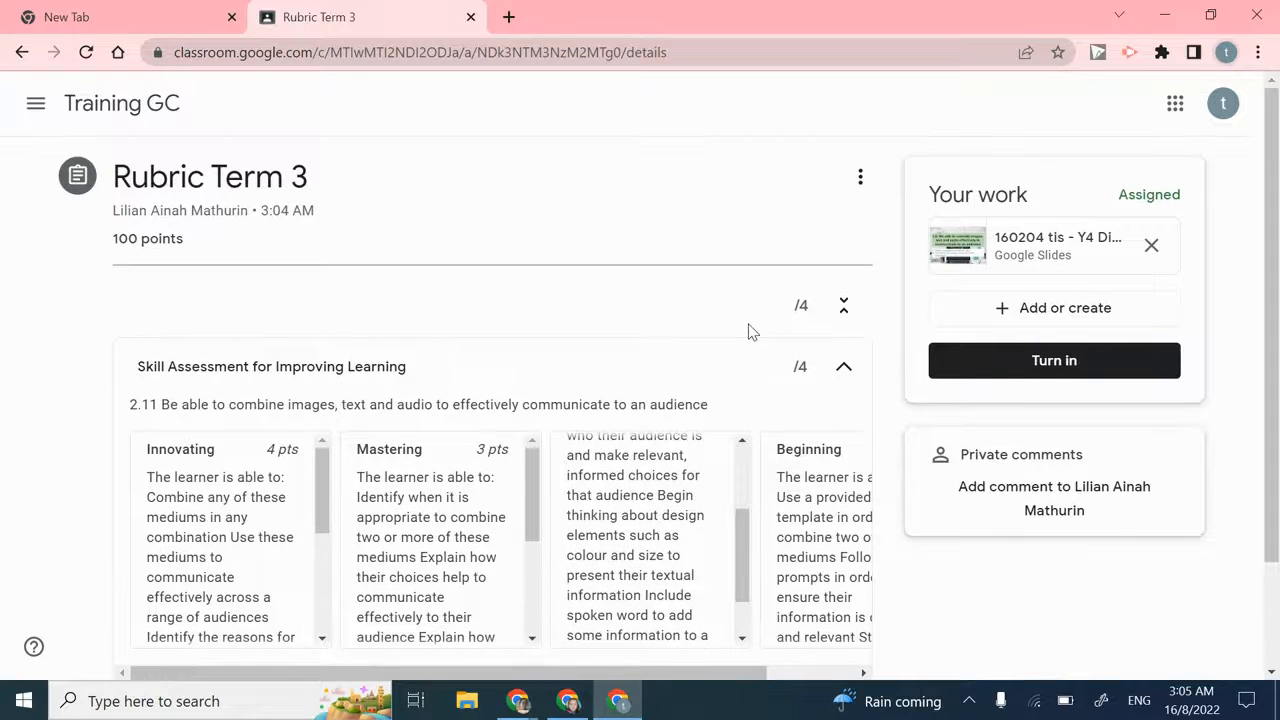
Step: Open the student's copy of the Y4 Digital Presentation slides and reload the Rubric Term 3 assignment page
left_click(1003, 265)
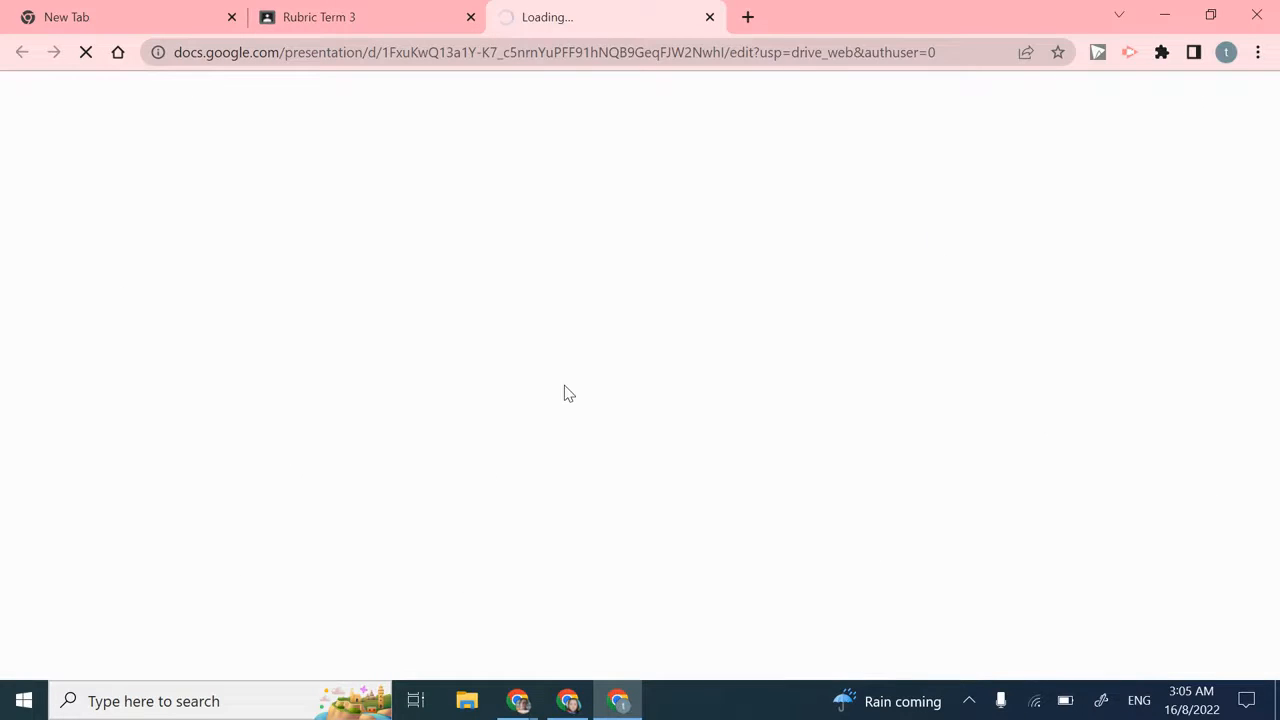
left_click(381, 18)
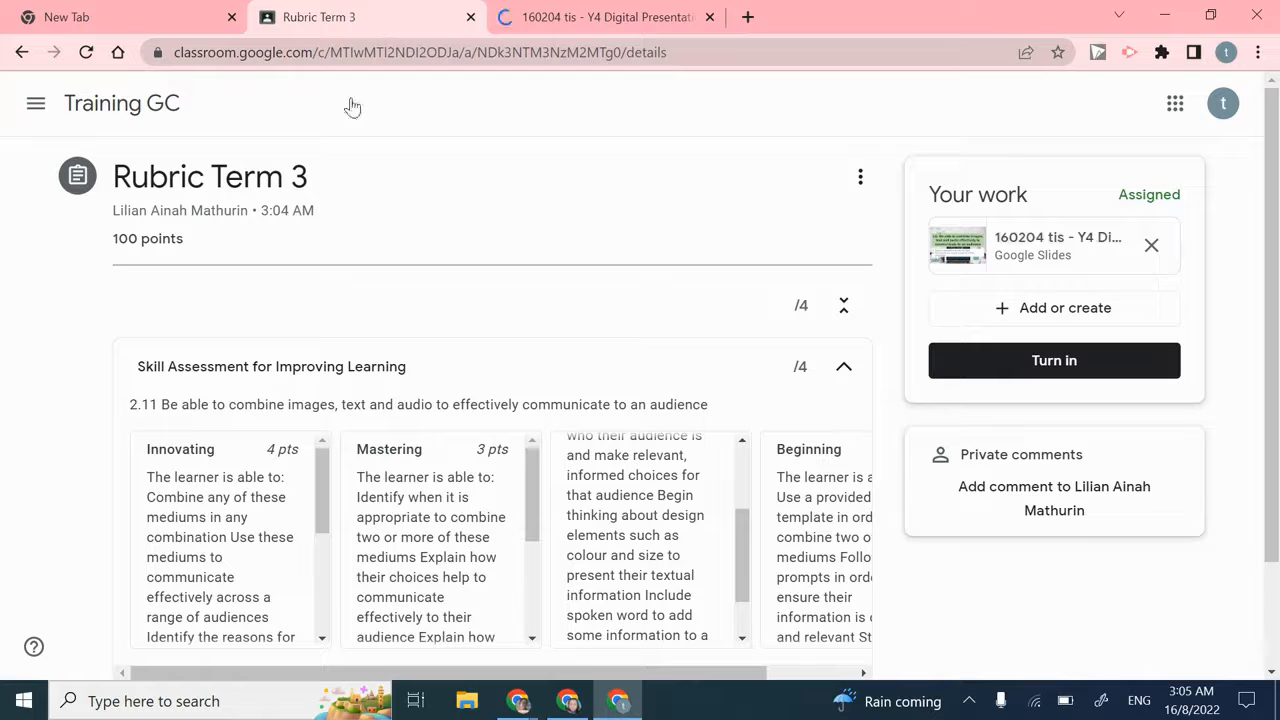
left_click(86, 53)
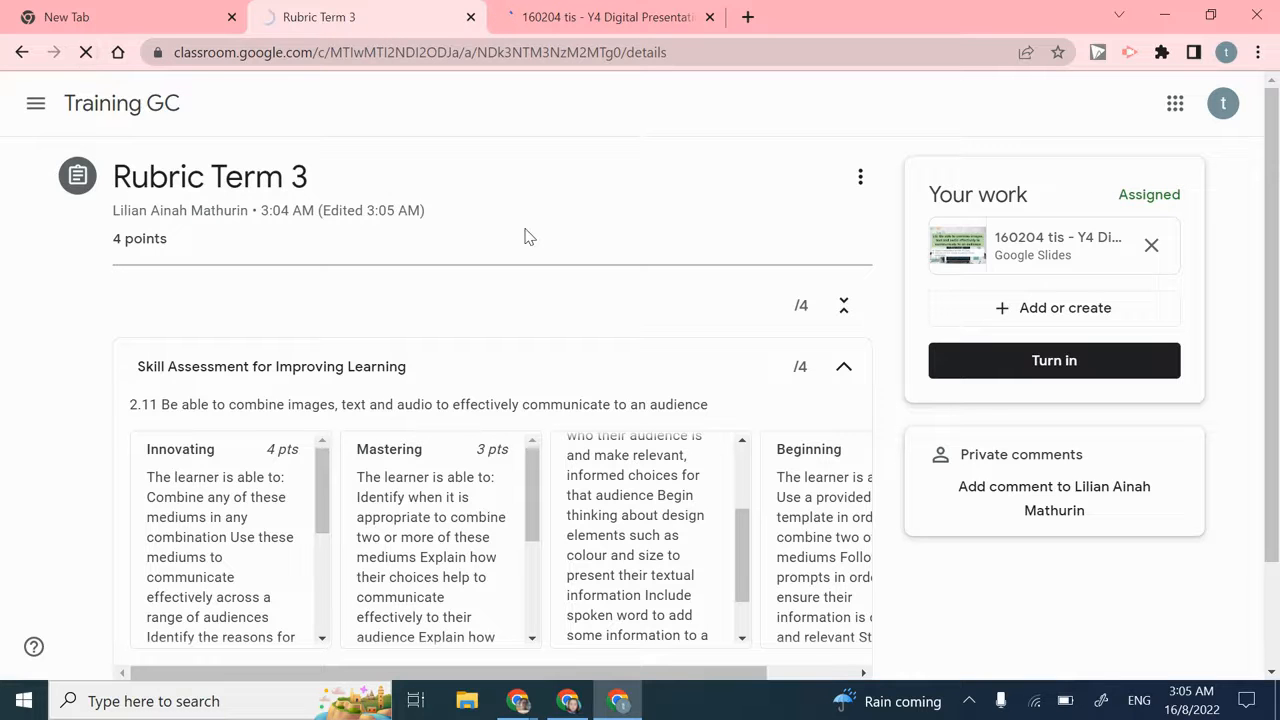
Step: Look through slides 2 to 5 of the student's presentation and return to the choice board on slide 4
left_click(630, 18)
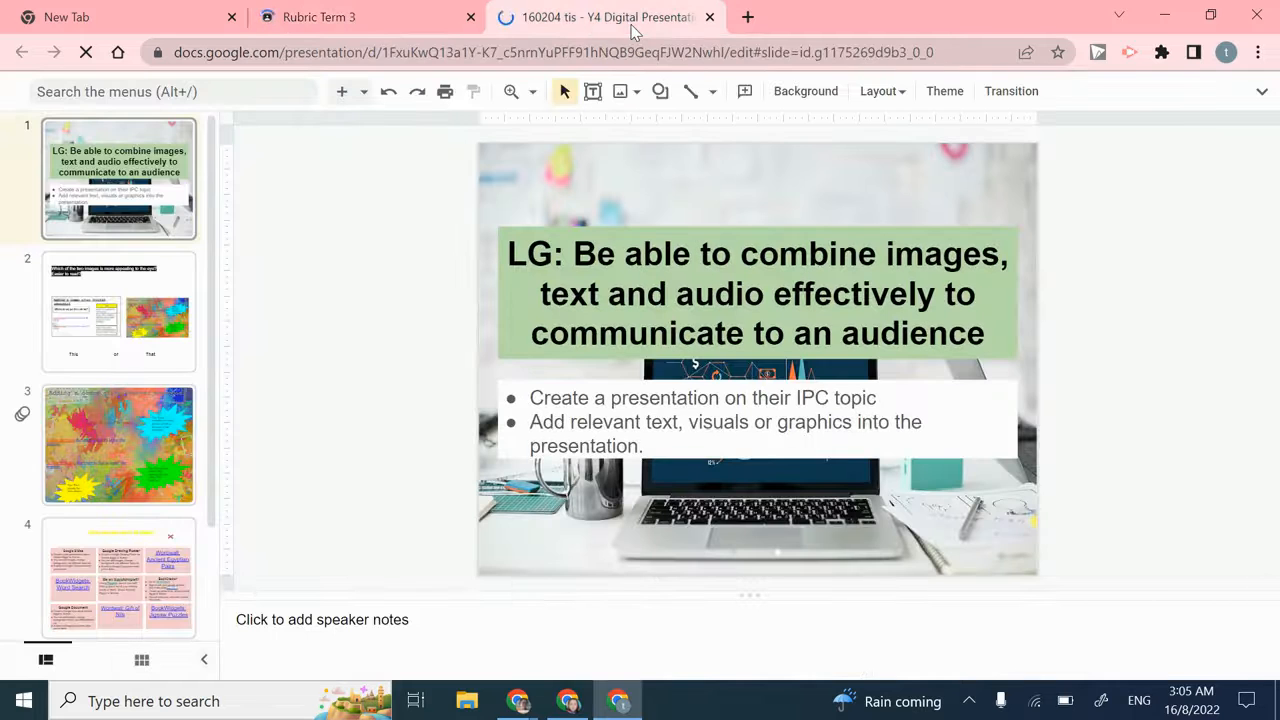
left_click(163, 283)
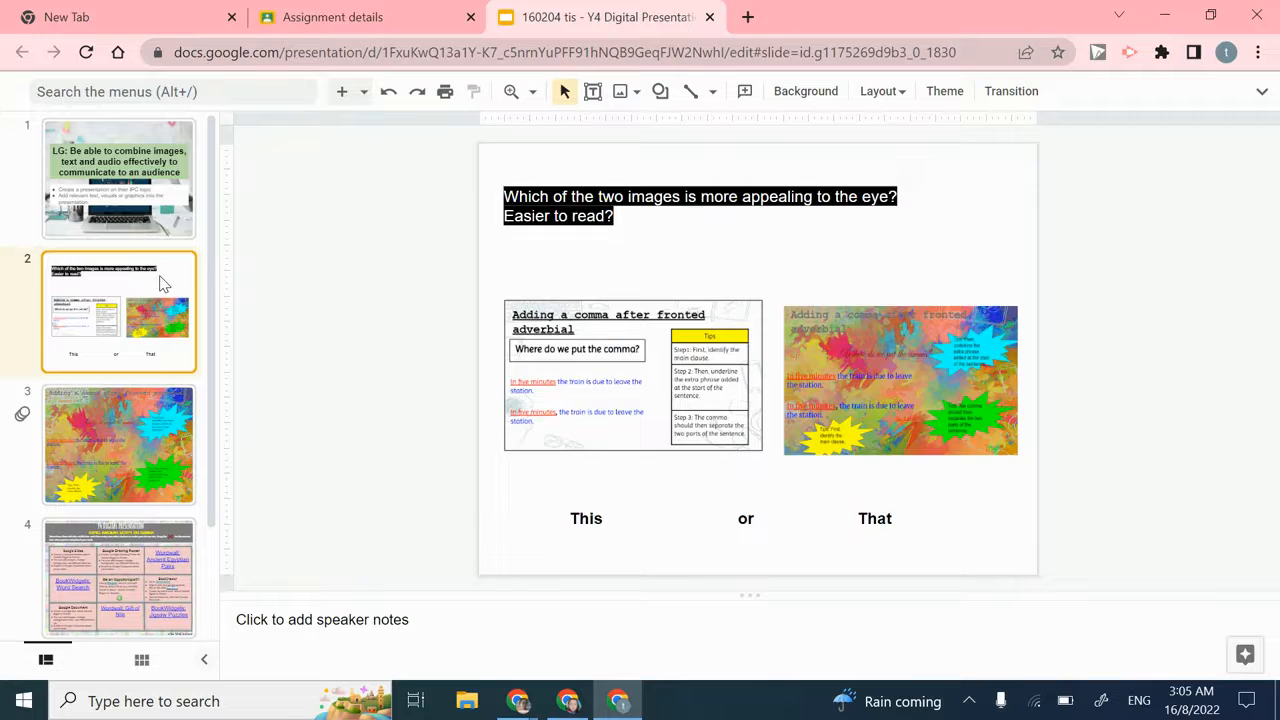
key("Down")
key("Down")
key("Down")
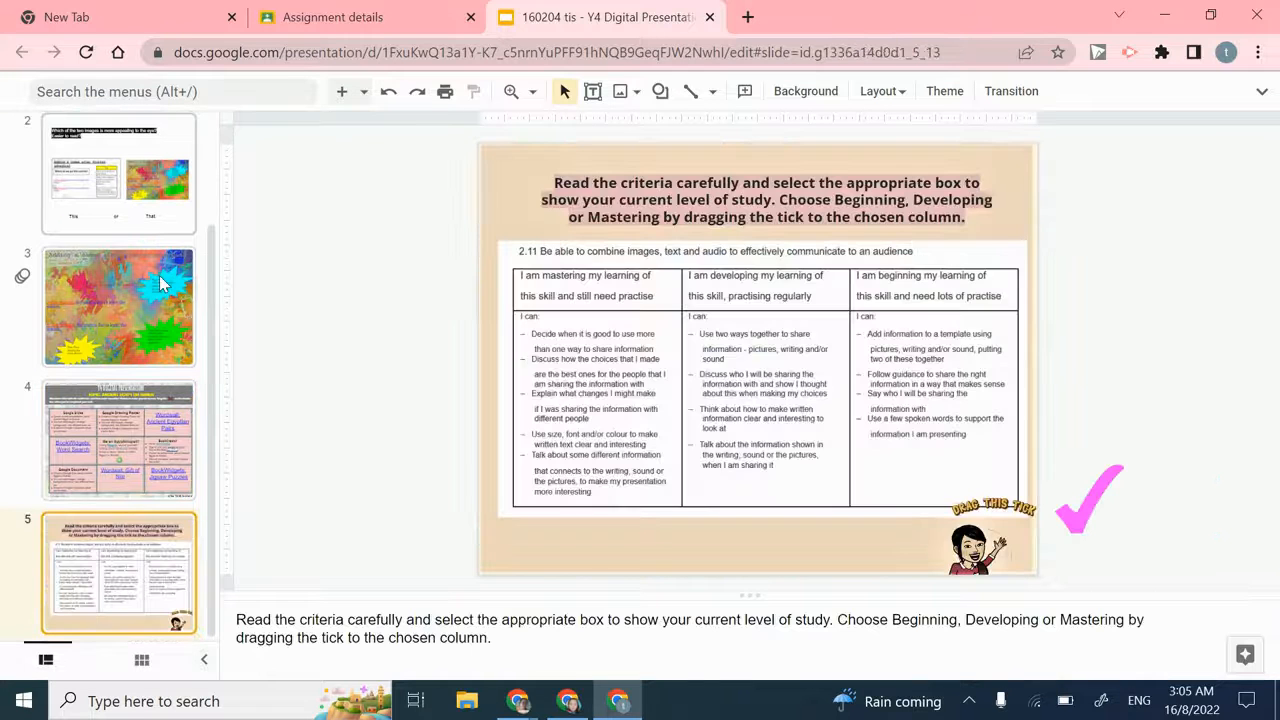
key("Up")
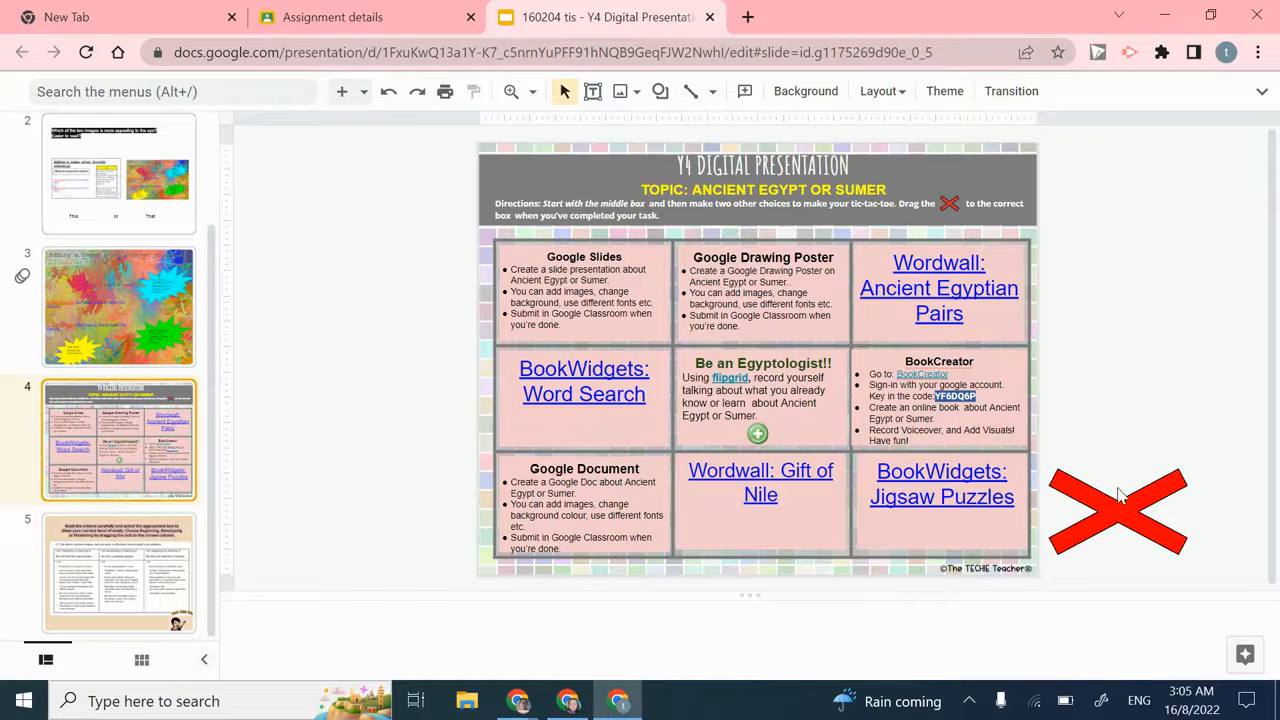
Step: Place red crosses on the Be an Egyptologist, BookWidgets Jigsaw Puzzles and Google Slides boxes, and move the tick to the developing column on slide 5
left_click_drag(1115, 500, 712, 404)
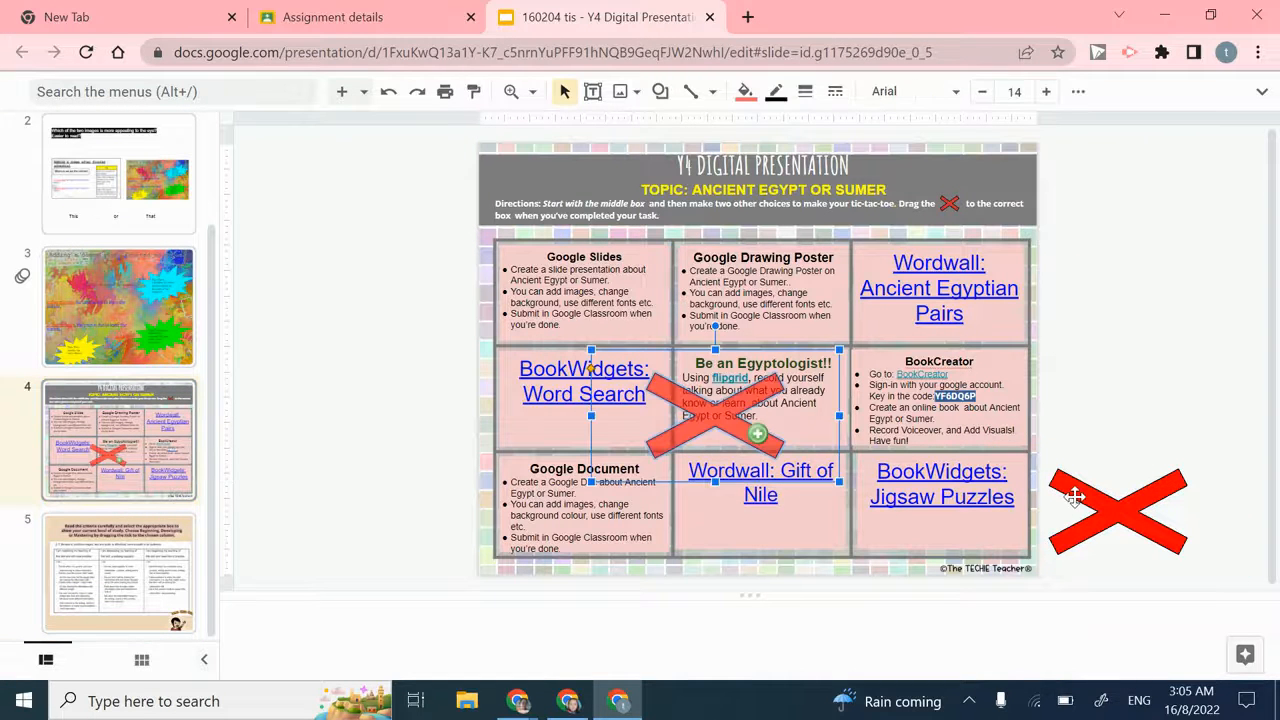
left_click(1018, 497)
left_click_drag(1018, 497, 600, 305)
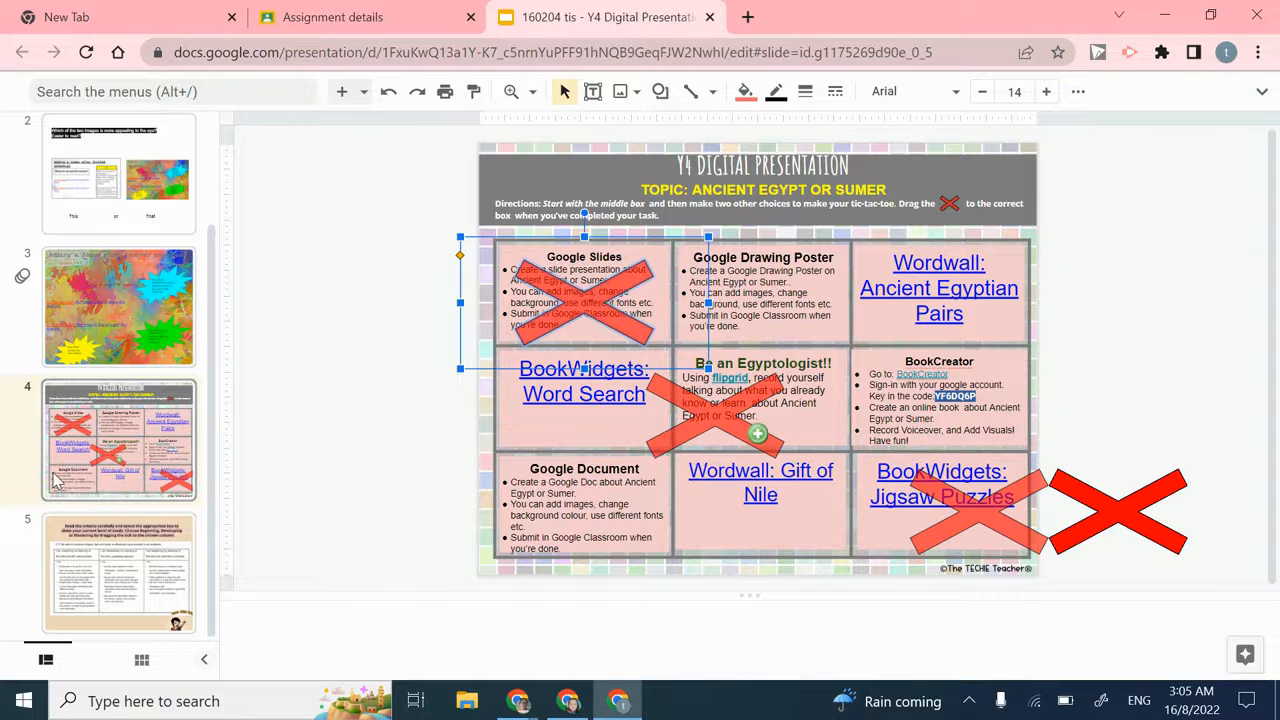
left_click(103, 588)
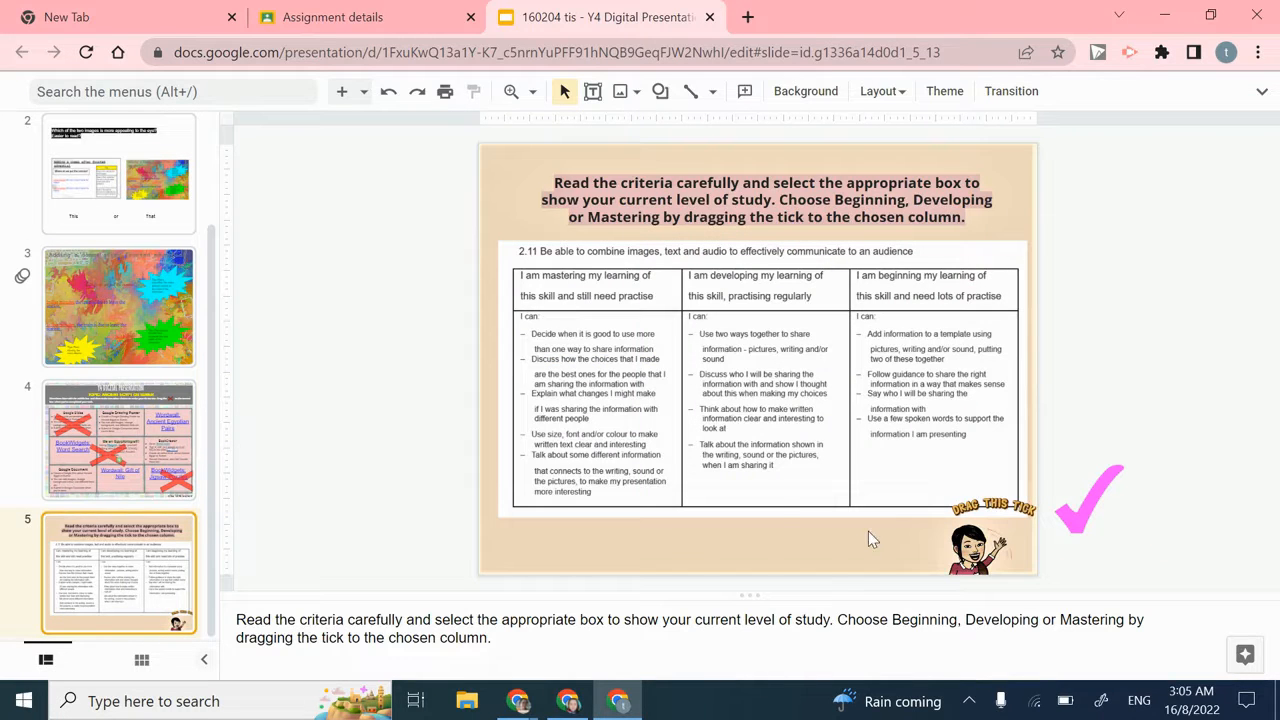
left_click_drag(1094, 478, 793, 497)
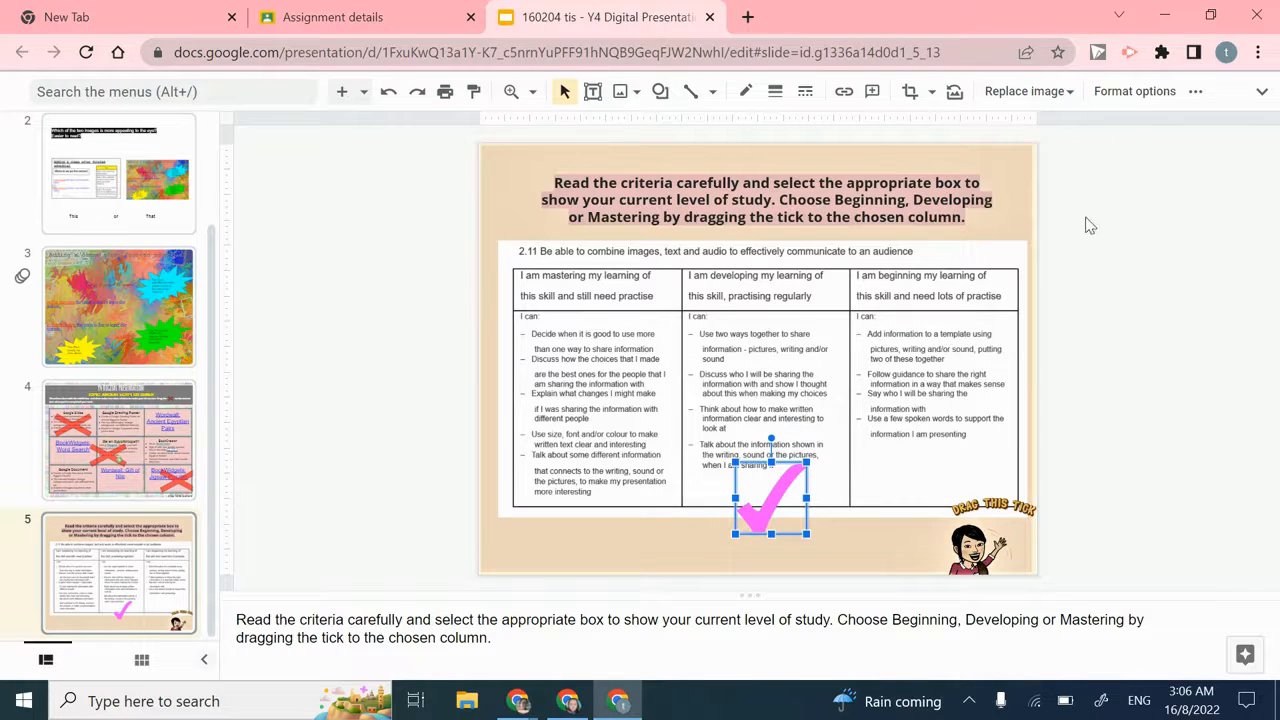
Step: Turn in the student's work for the Rubric Term 3 assignment
left_click(388, 22)
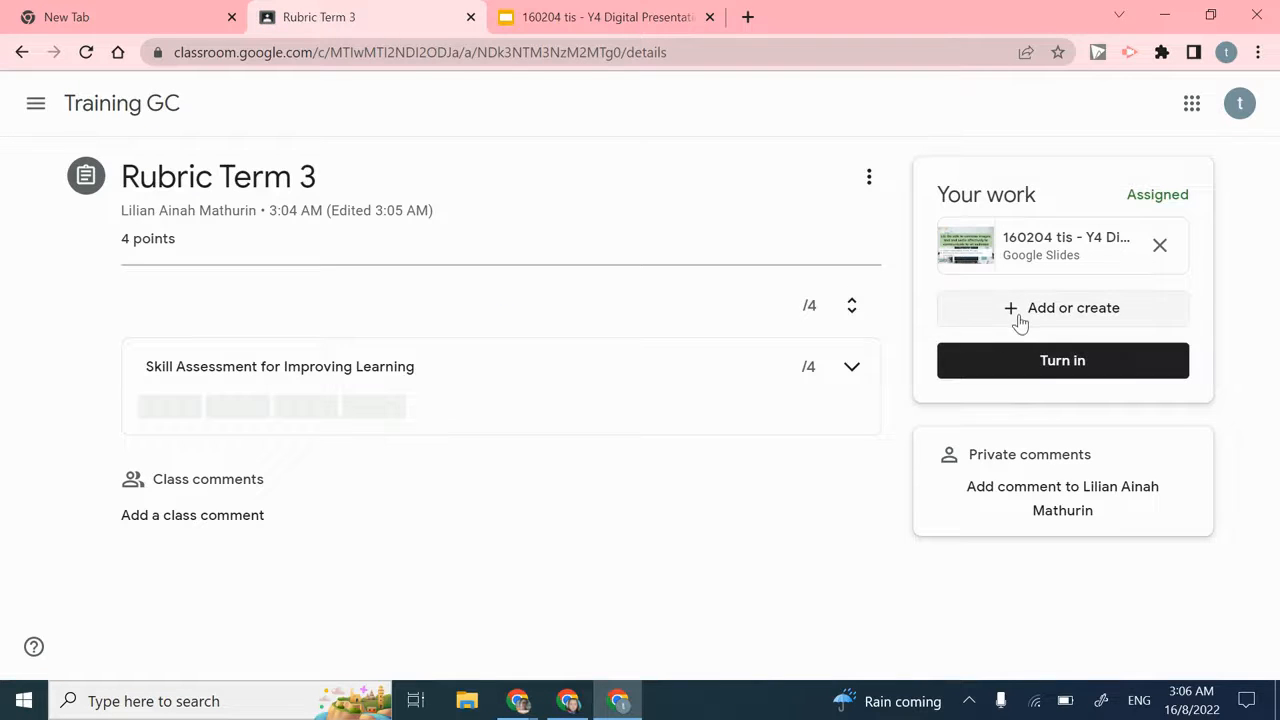
left_click(1036, 370)
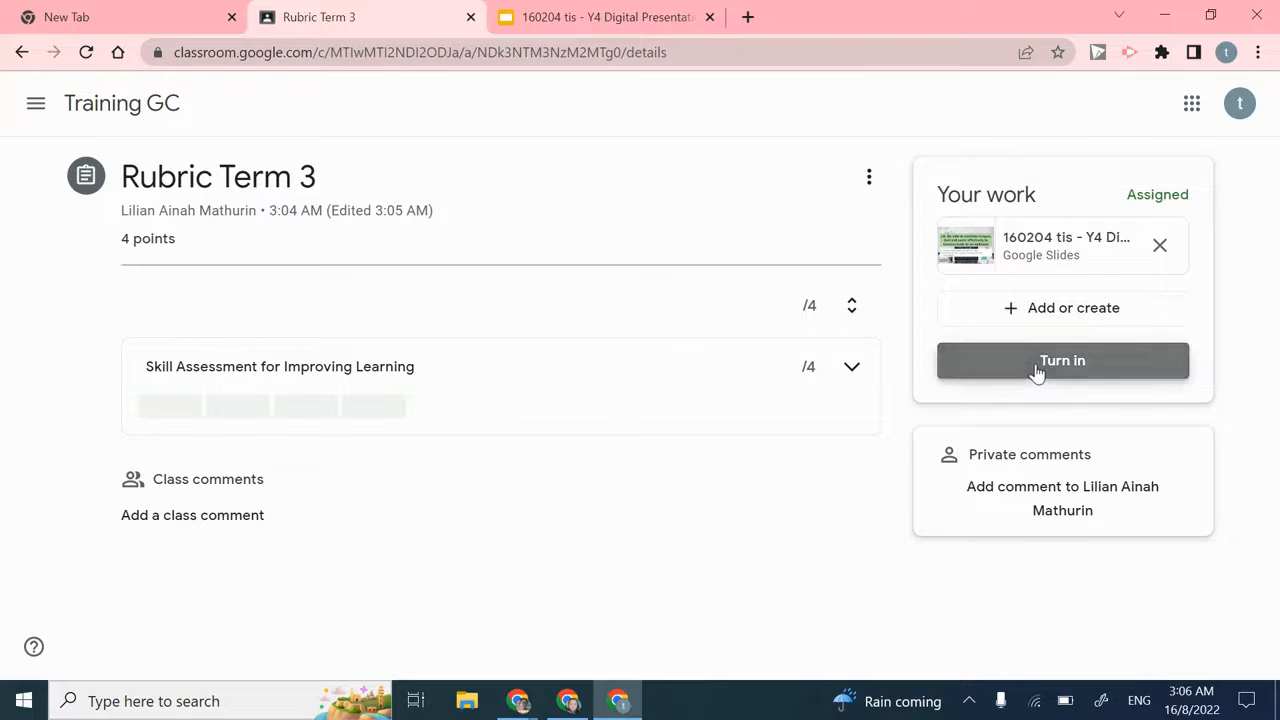
left_click(788, 447)
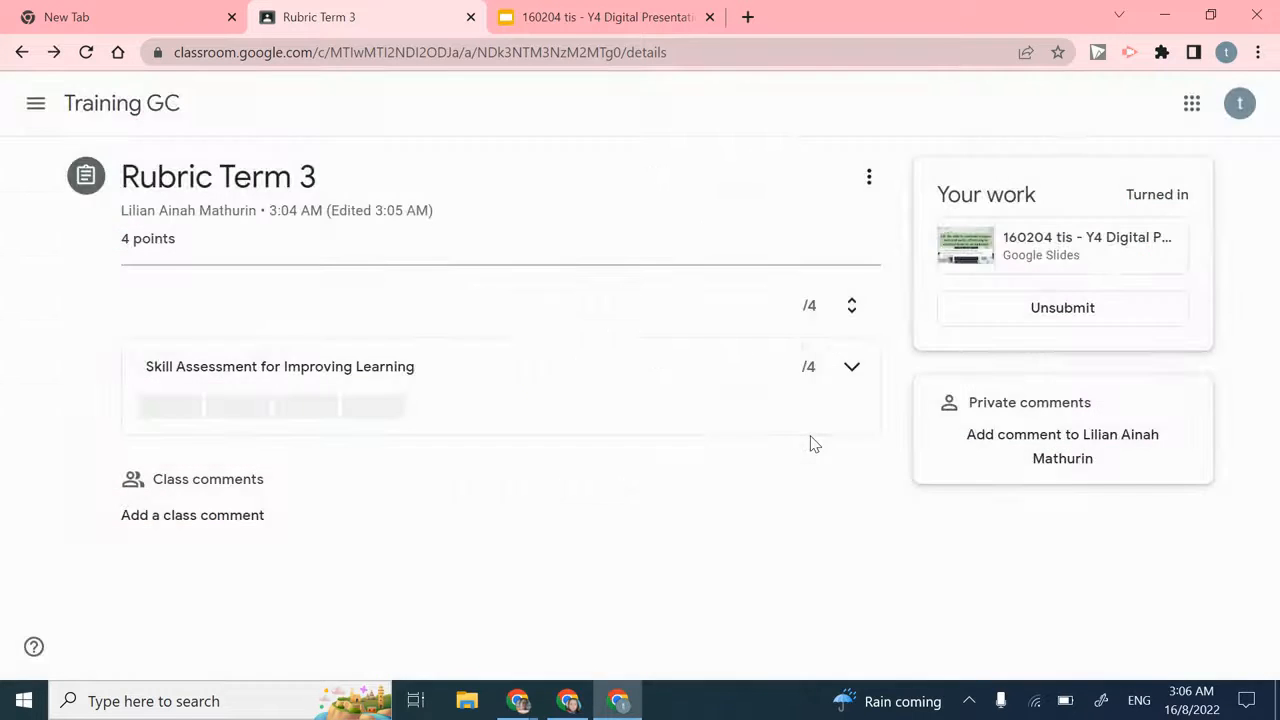
Step: Switch back to the teacher's browser profile and expand the Rubric Term 3 assignment in Training GC's classwork
left_click(1236, 56)
scroll(1040, 554, "down", 2)
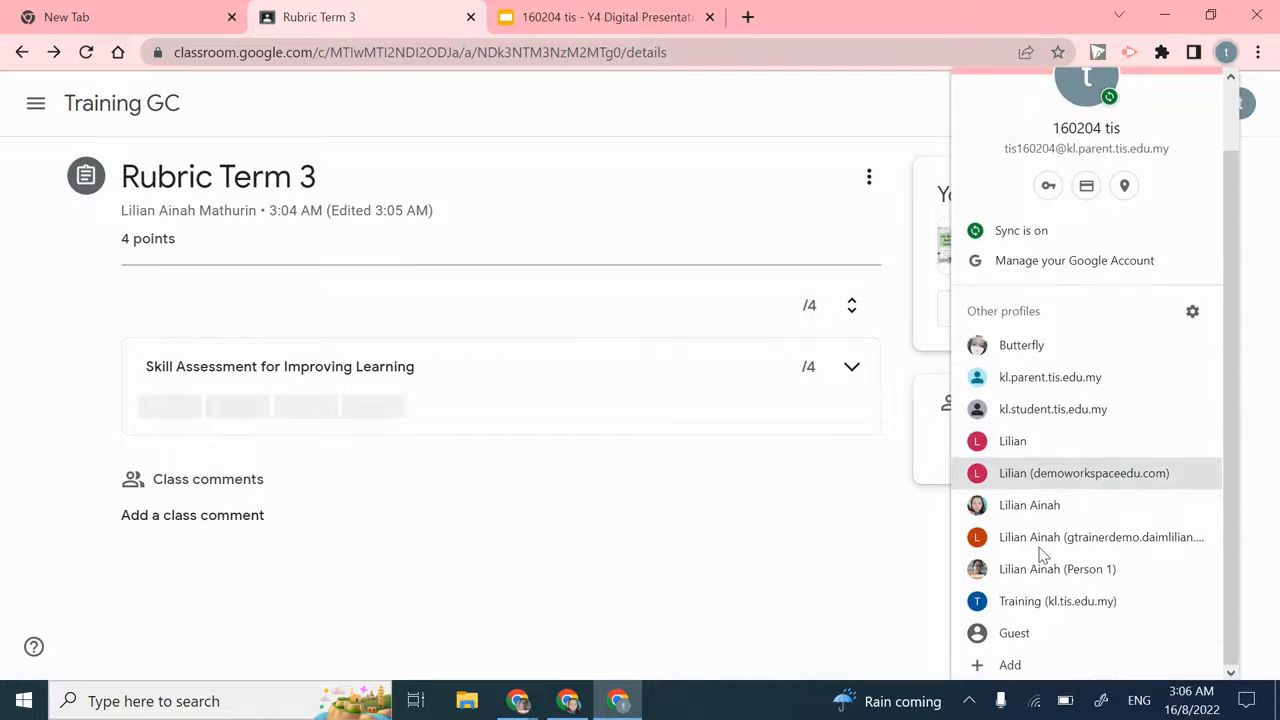
left_click(1020, 568)
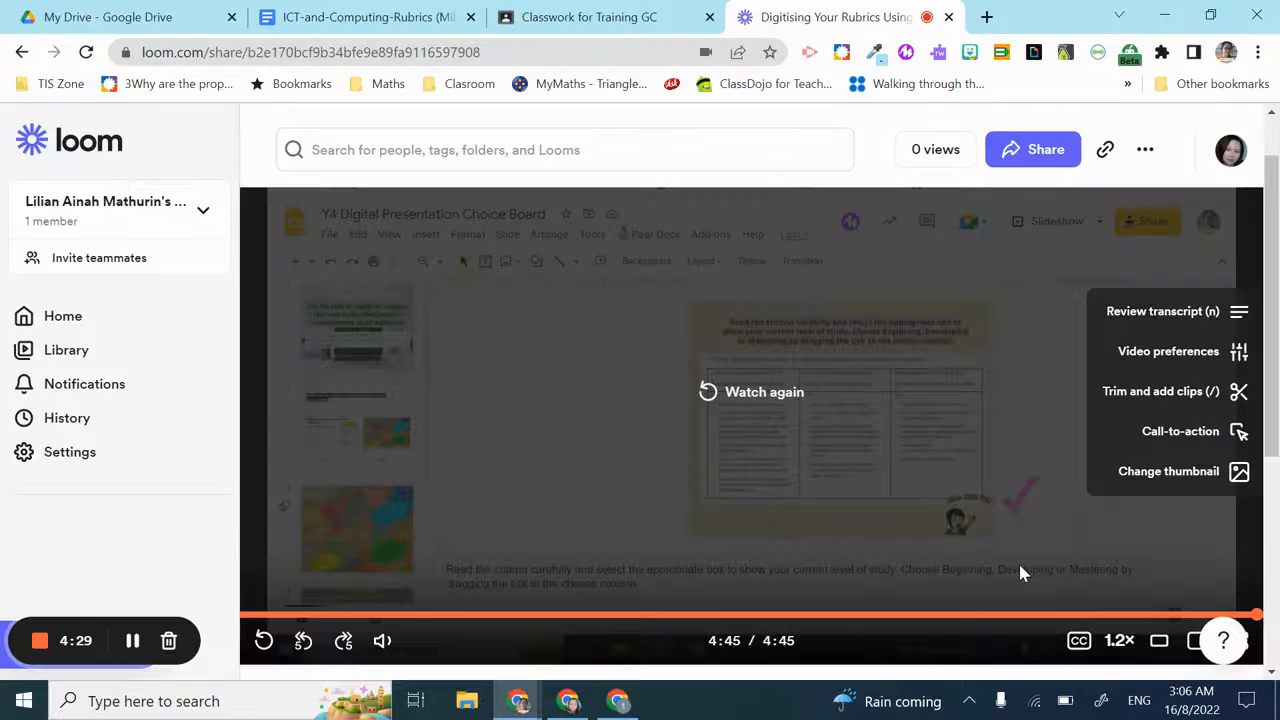
left_click(552, 16)
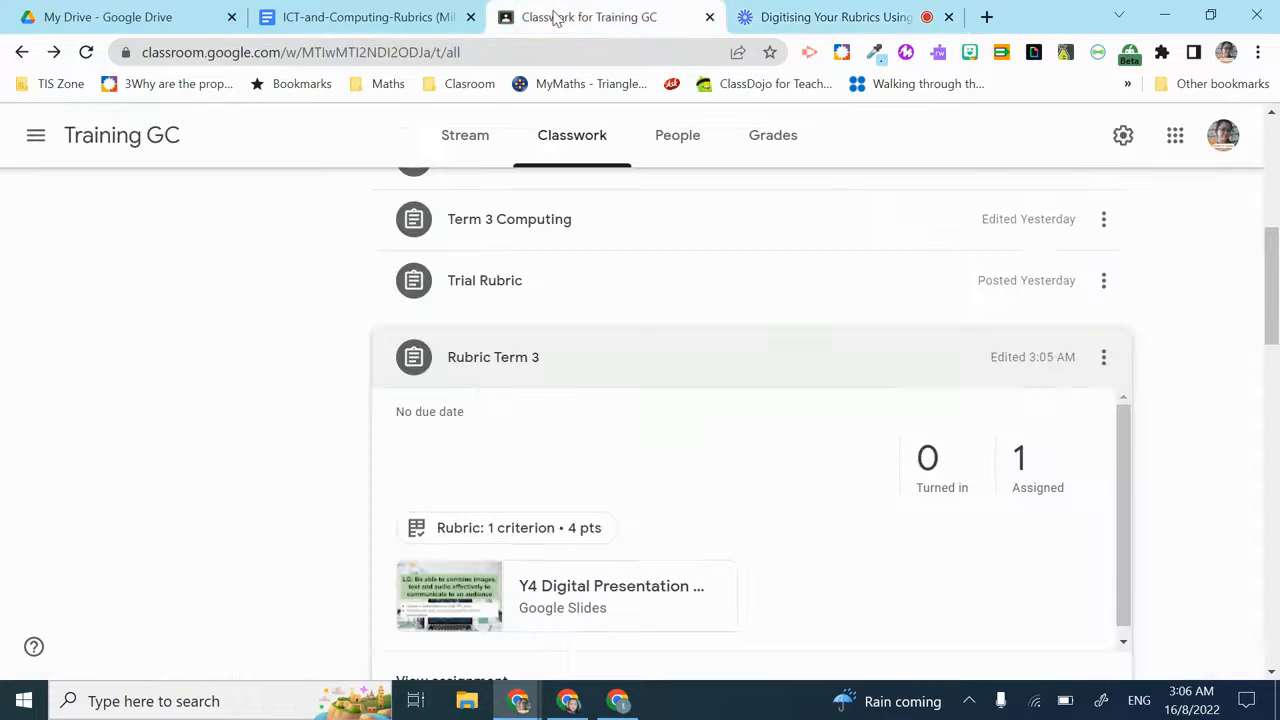
left_click(670, 366)
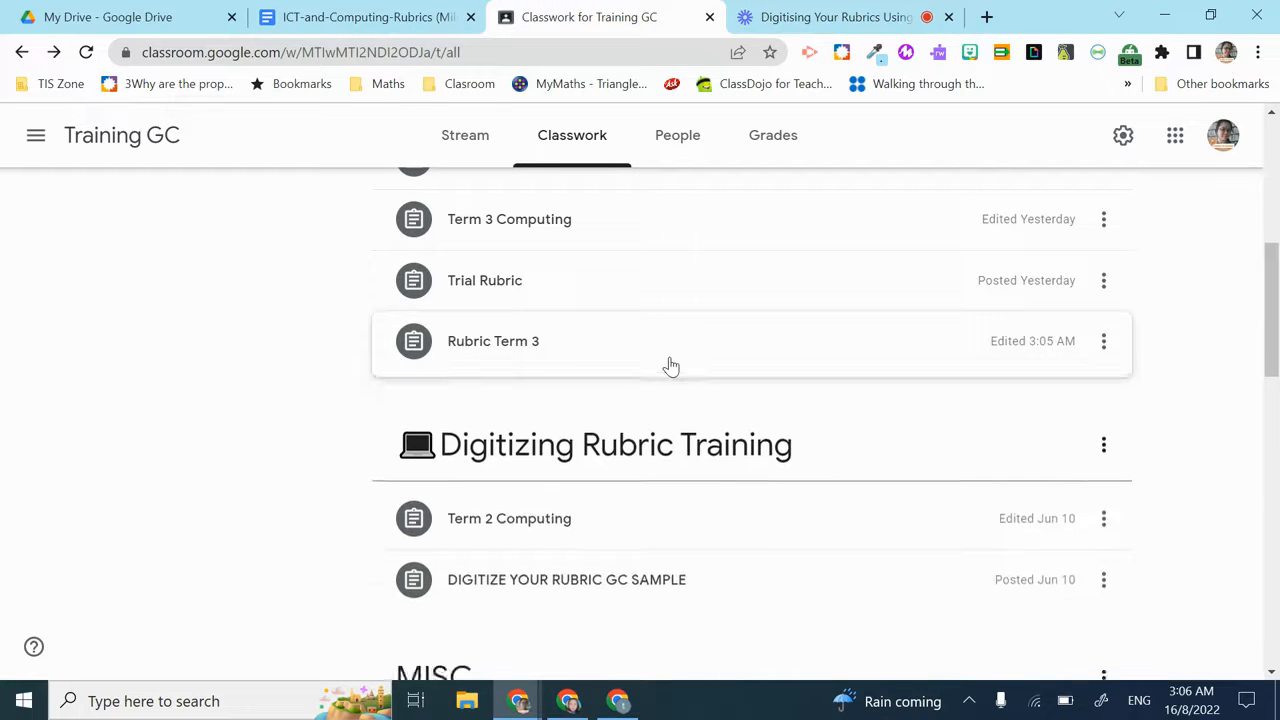
left_click(671, 367)
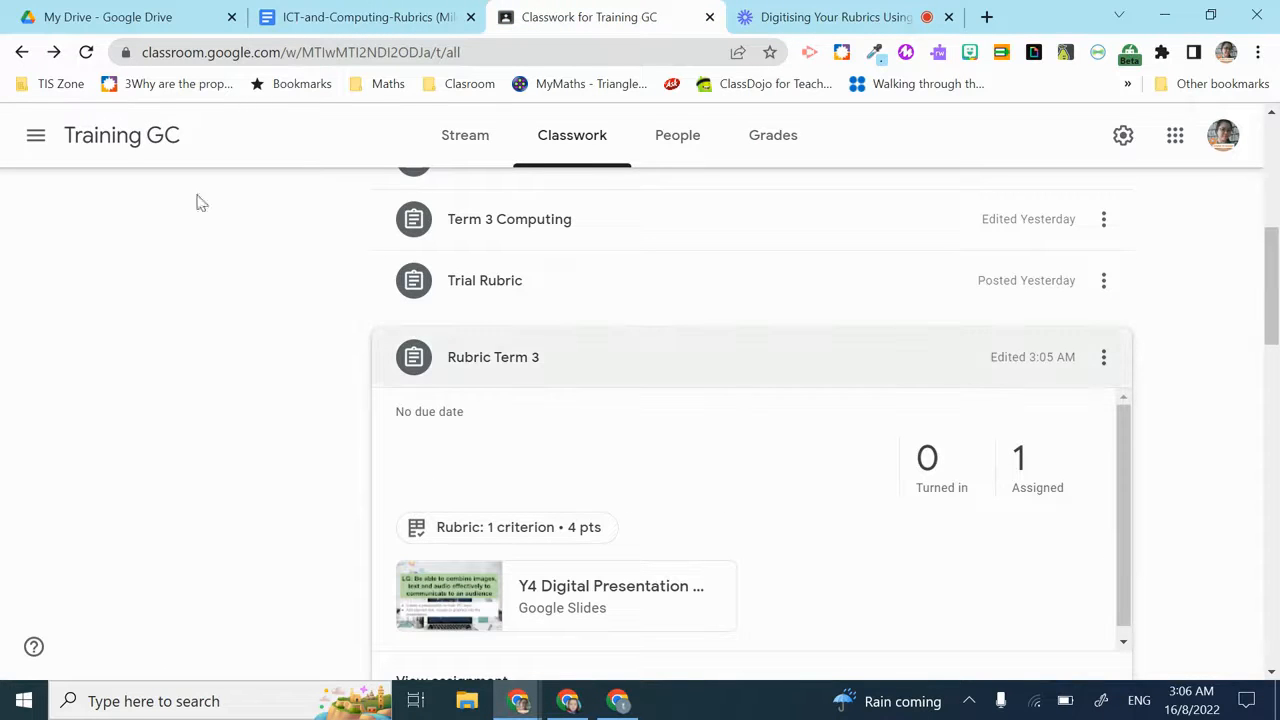
Step: Refresh the Training GC classwork page and expand the Rubric Term 3 assignment again
left_click(87, 57)
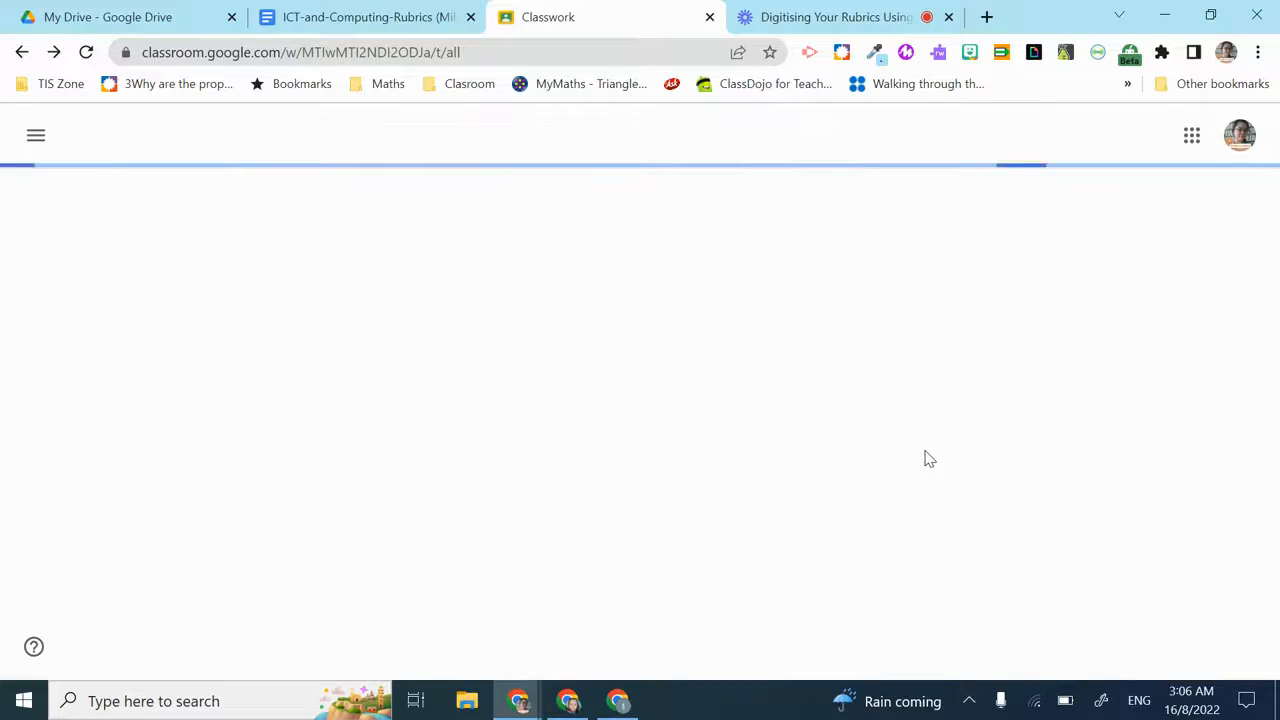
scroll(926, 459, "down", 7)
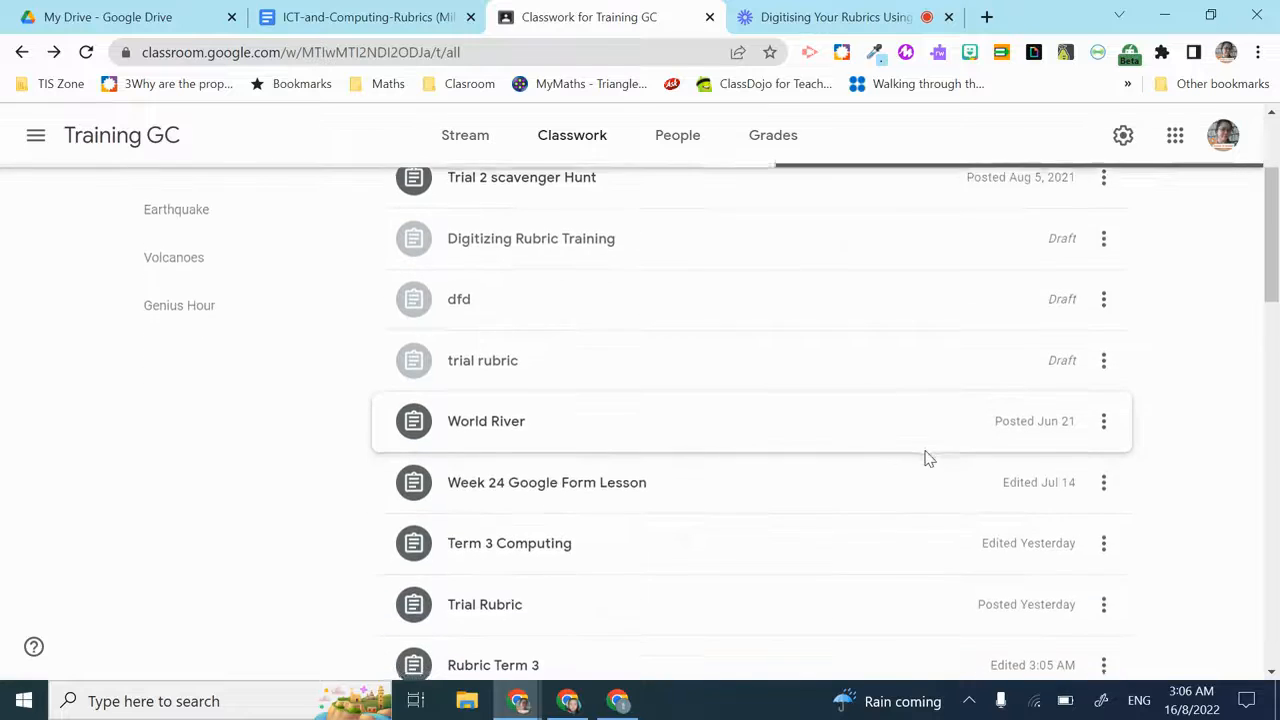
scroll(926, 459, "down", 1)
scroll(926, 459, "up", 2)
scroll(726, 384, "up", 2)
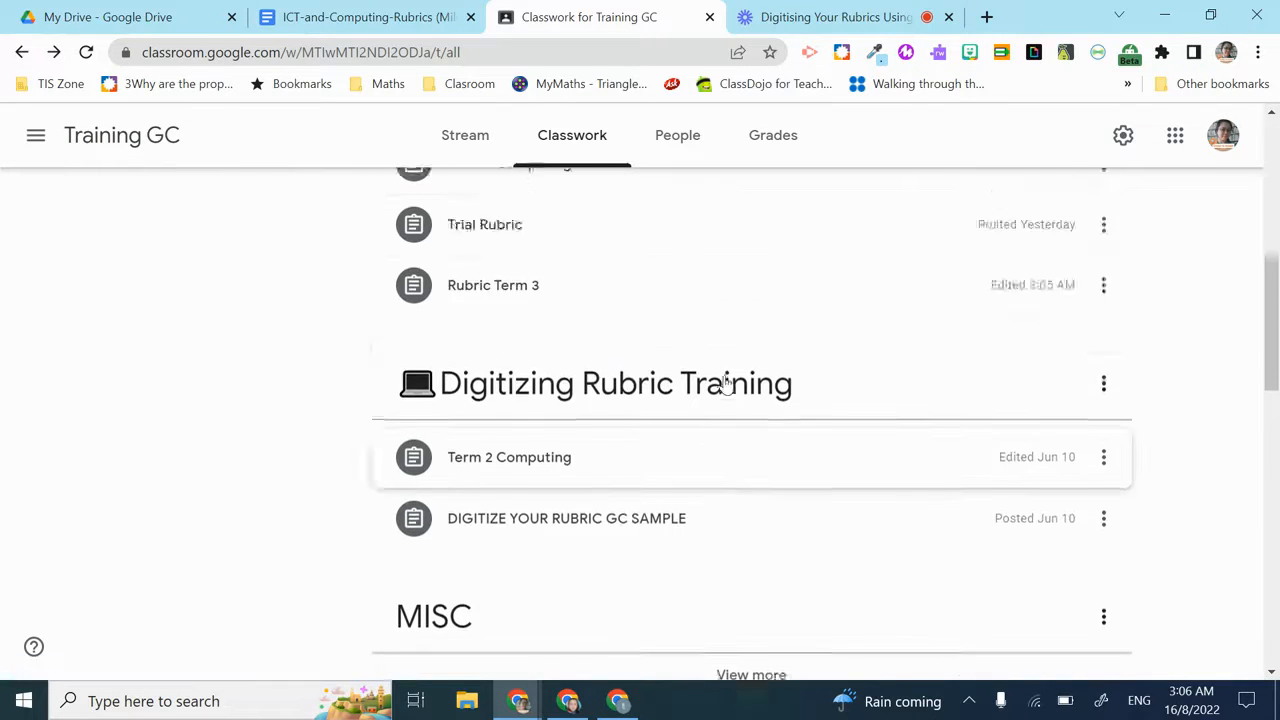
left_click(591, 382)
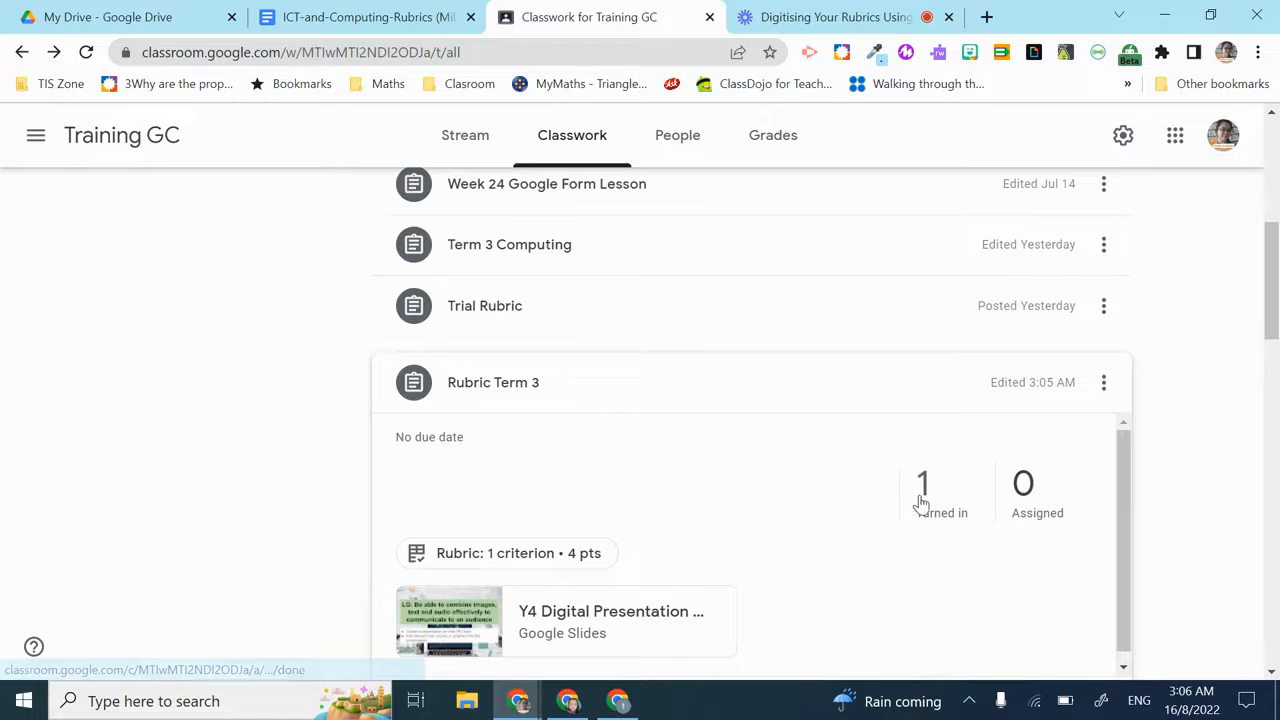
Step: Open the turned-in submissions for Rubric Term 3 and bring up the student's presentation in the grading view
left_click(931, 503)
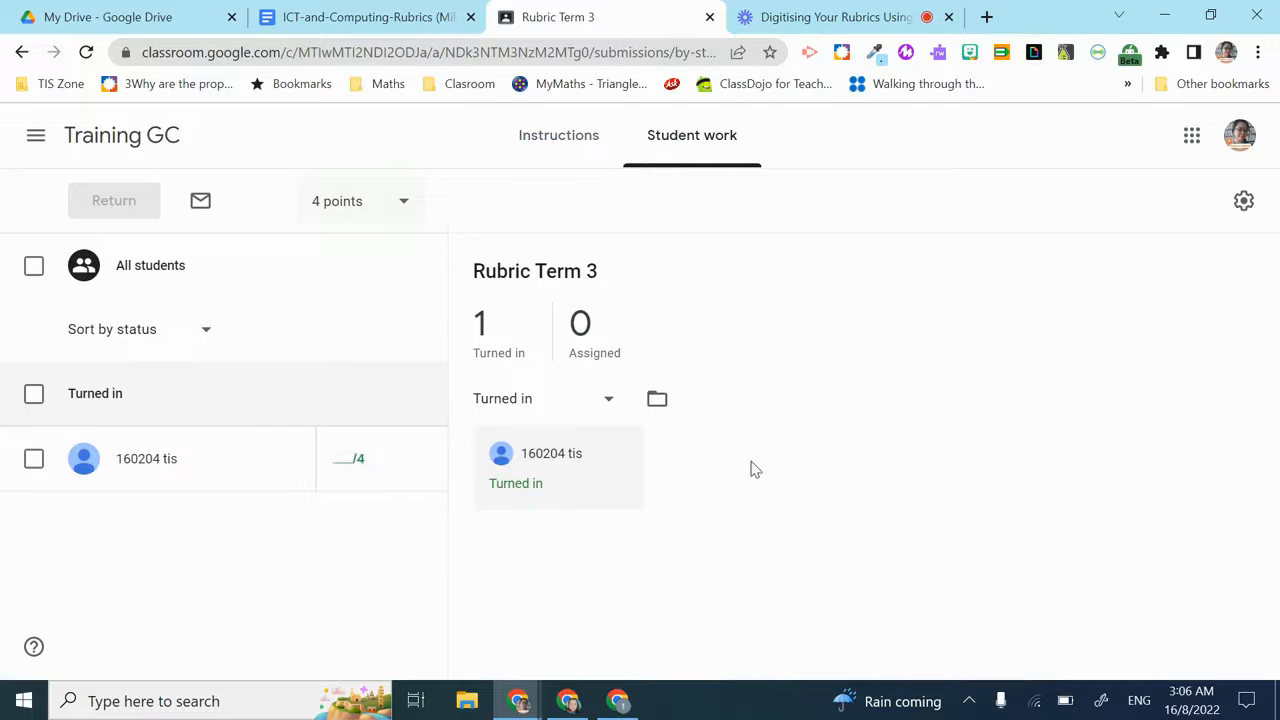
left_click(614, 492)
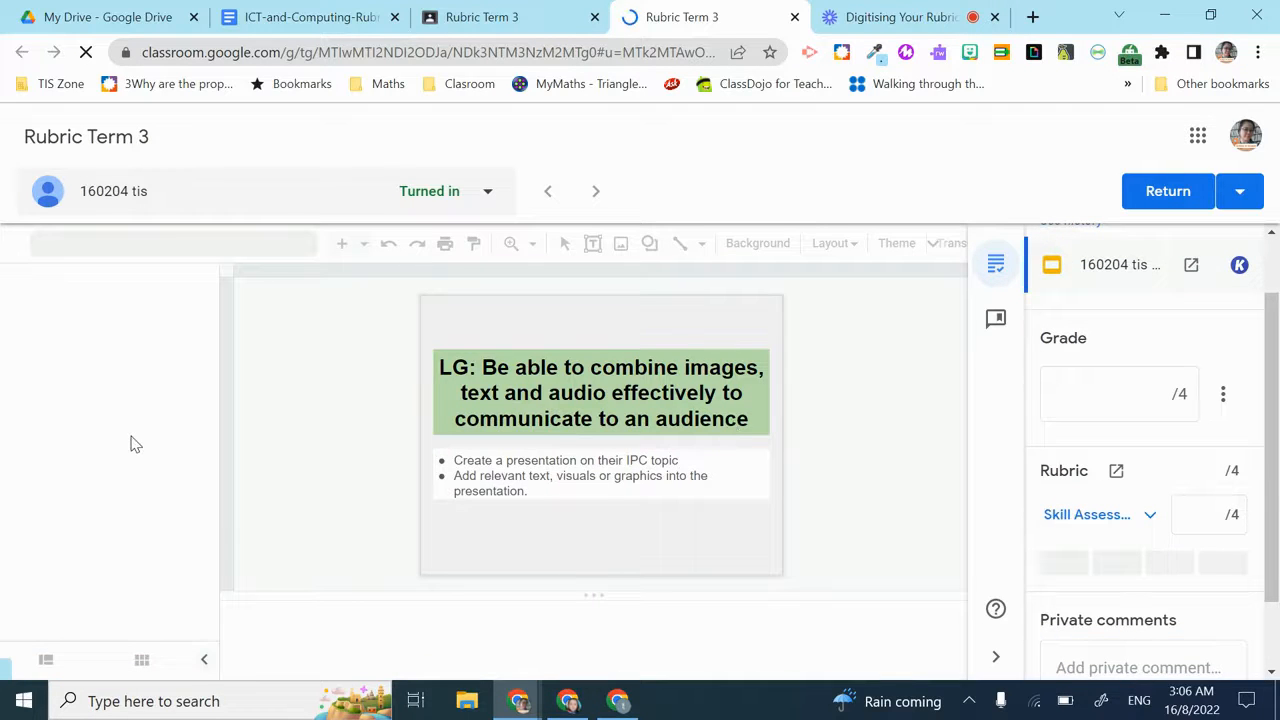
scroll(163, 457, "down", 3)
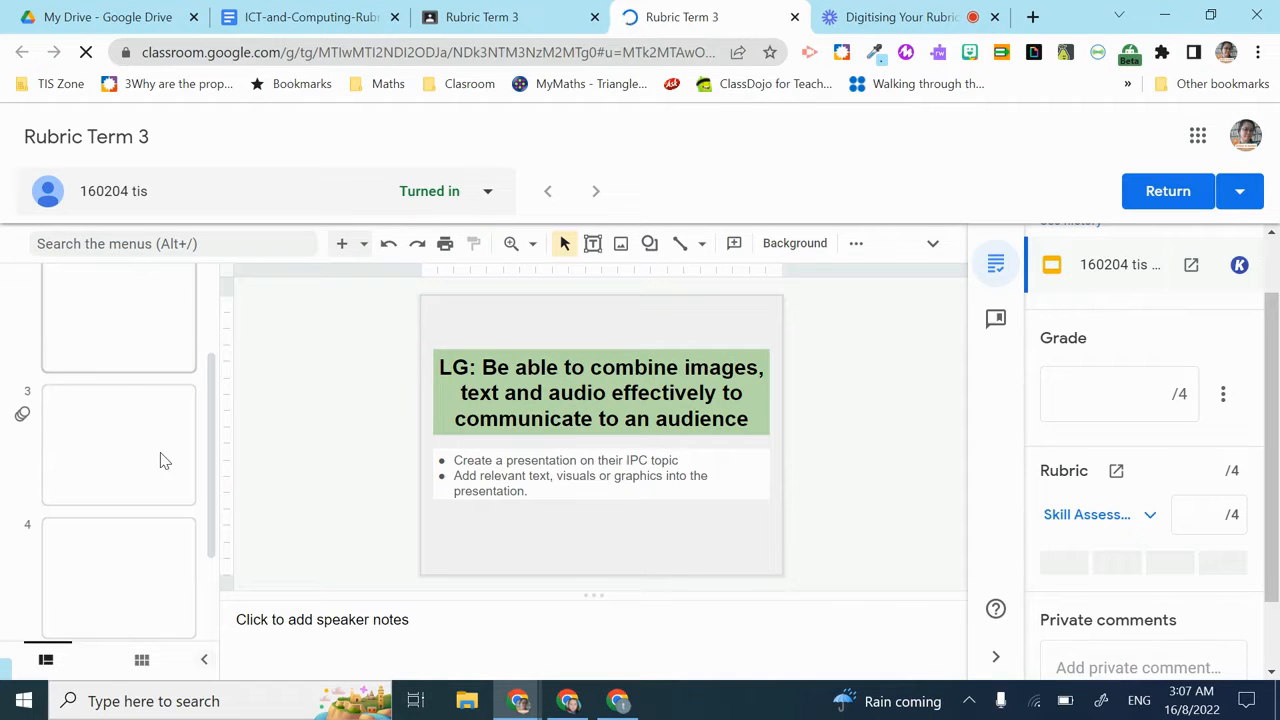
Step: Expand the rubric criterion beside the student's presentation and review its level descriptions from Innovating down to Developing
scroll(1204, 482, "down", 2)
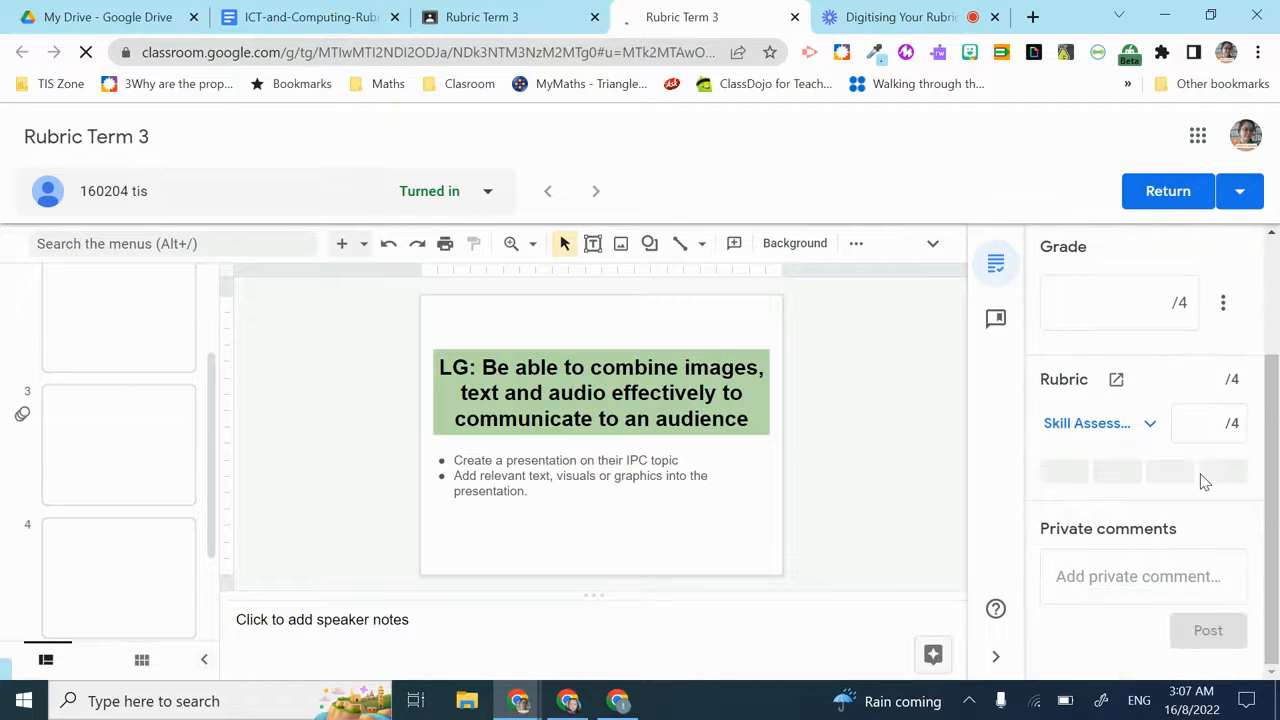
left_click(1148, 425)
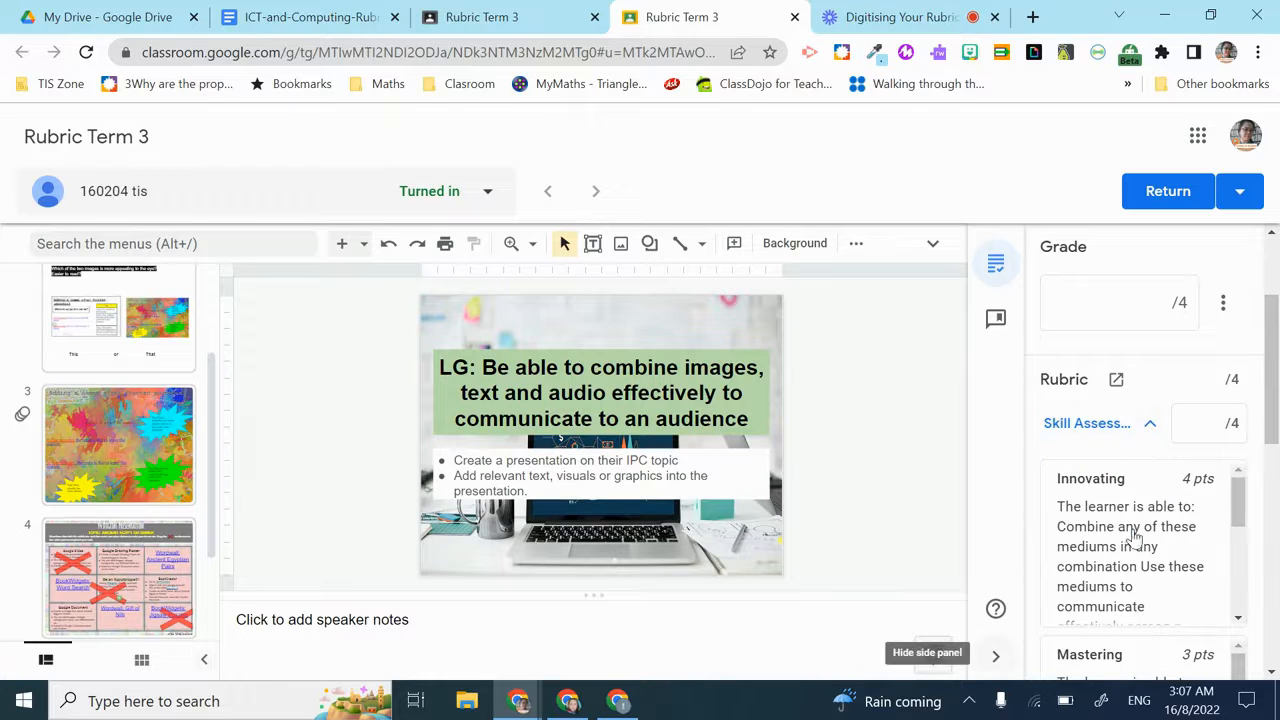
scroll(1140, 537, "down", 6)
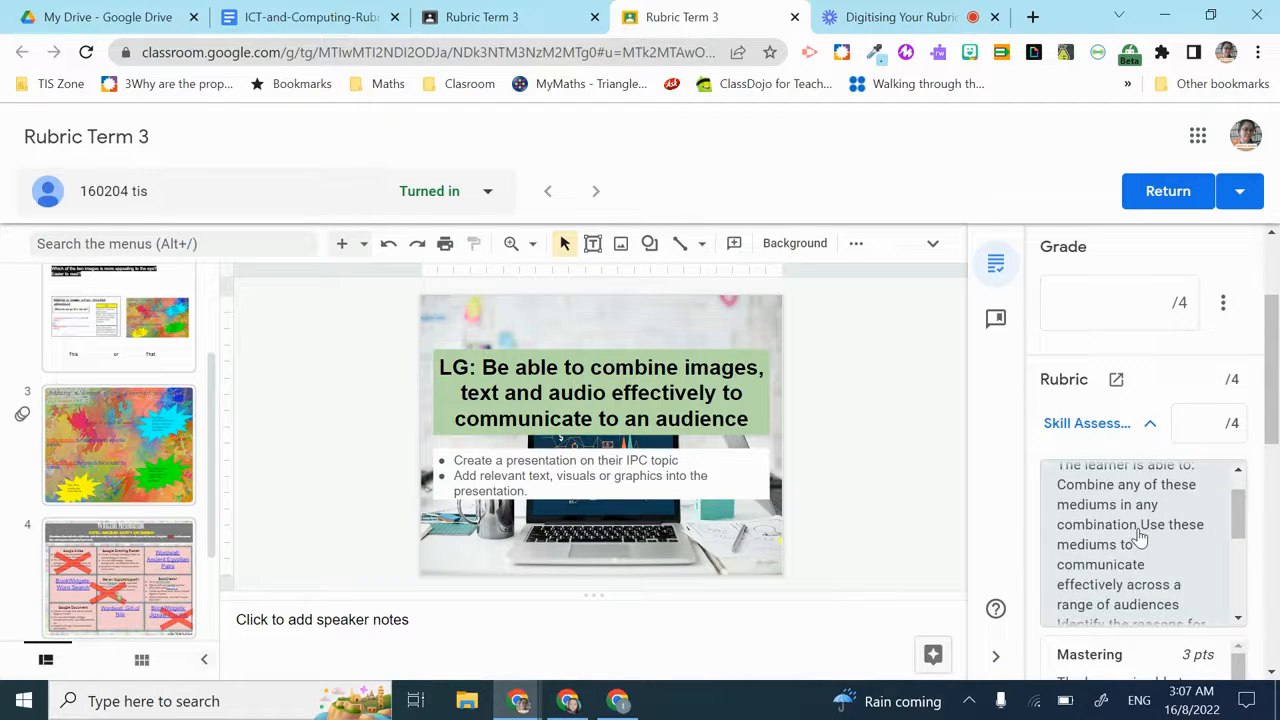
scroll(1140, 537, "down", 4)
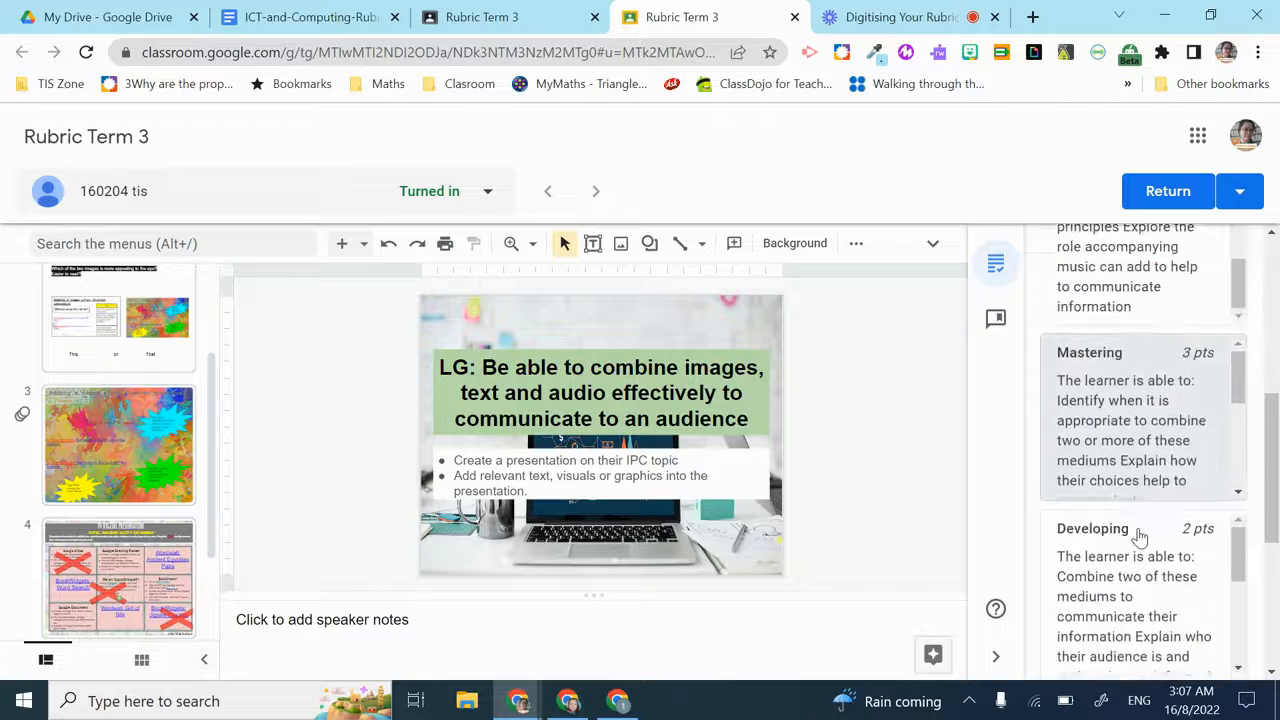